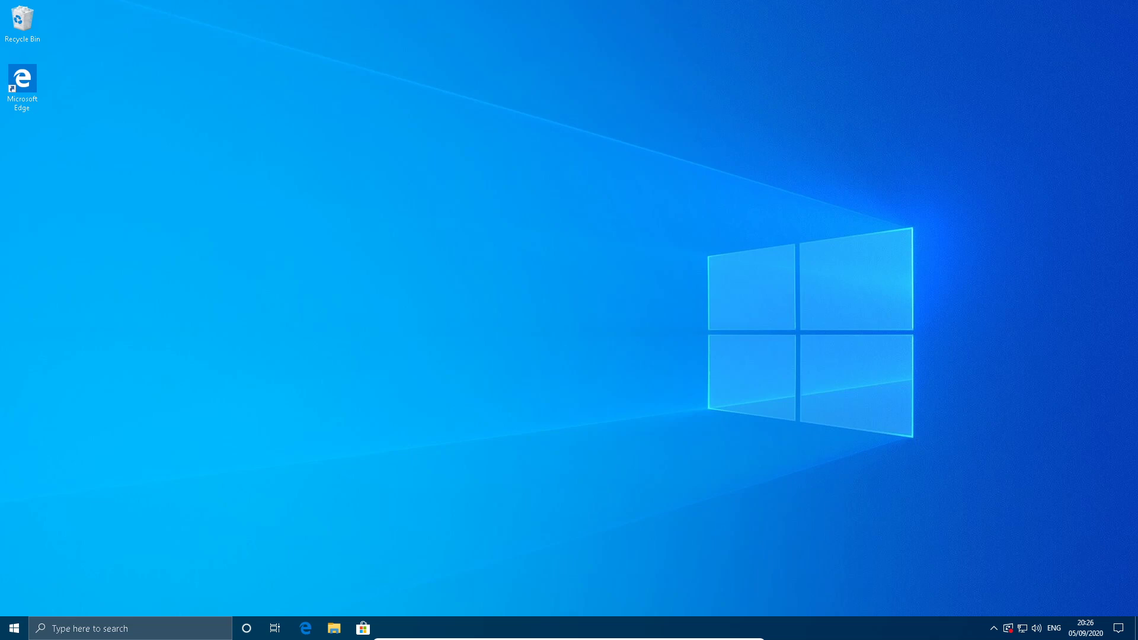
Open the Visual Studio Installer to check the available Visual Studio 2019 editions, and close it again.
{"action": "mouse_move", "coordinate": [679, 638]}
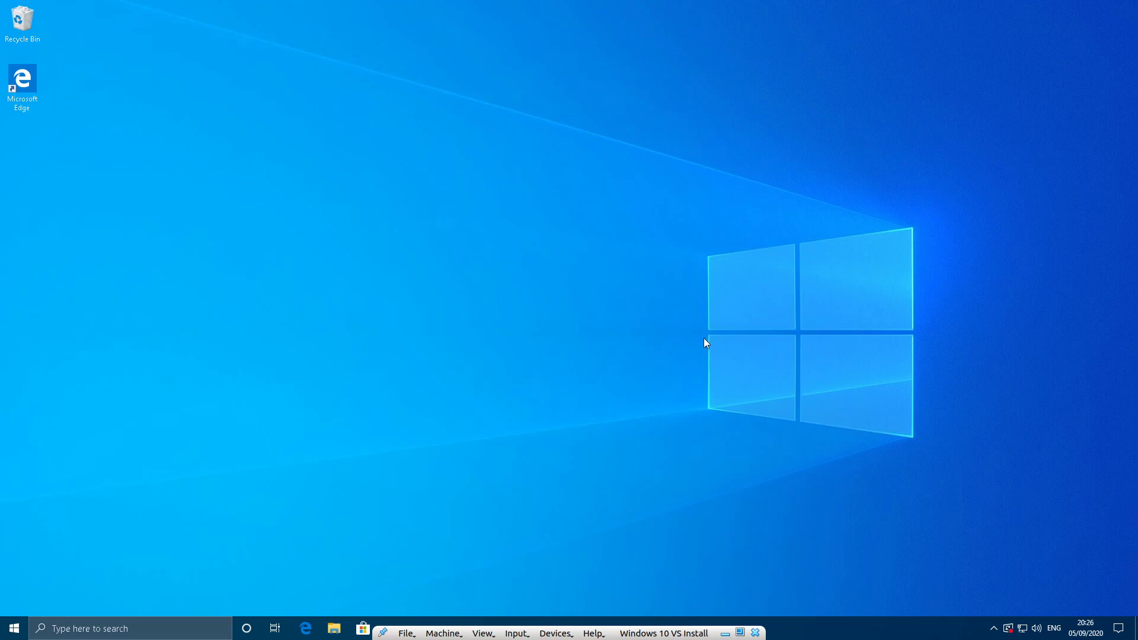
{"action": "key", "text": "super"}
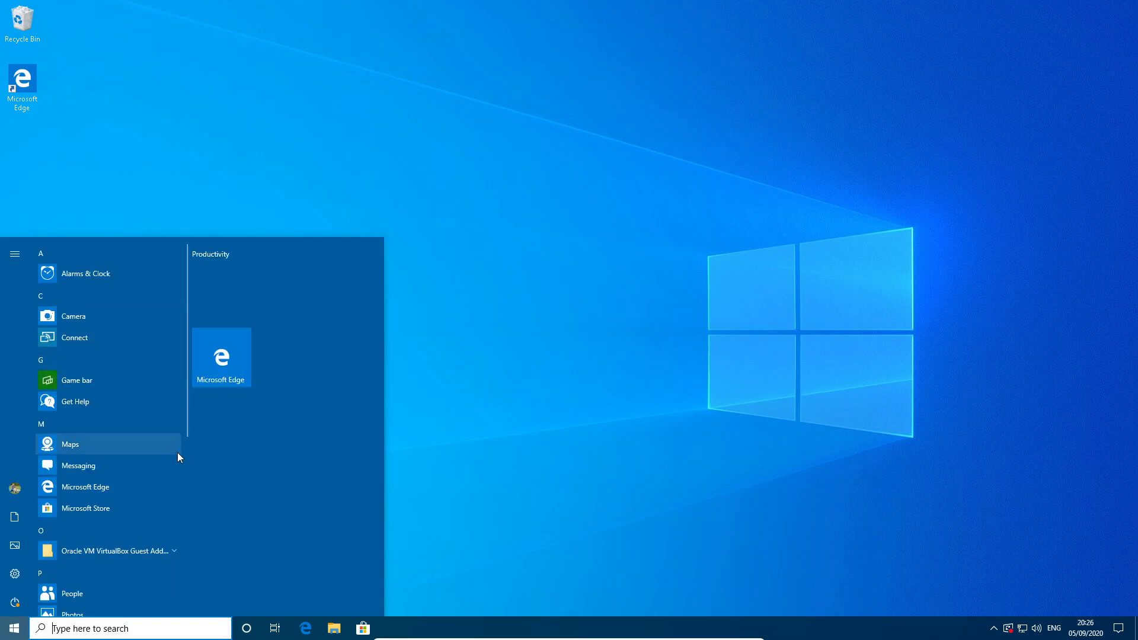
{"action": "type", "text": "vis"}
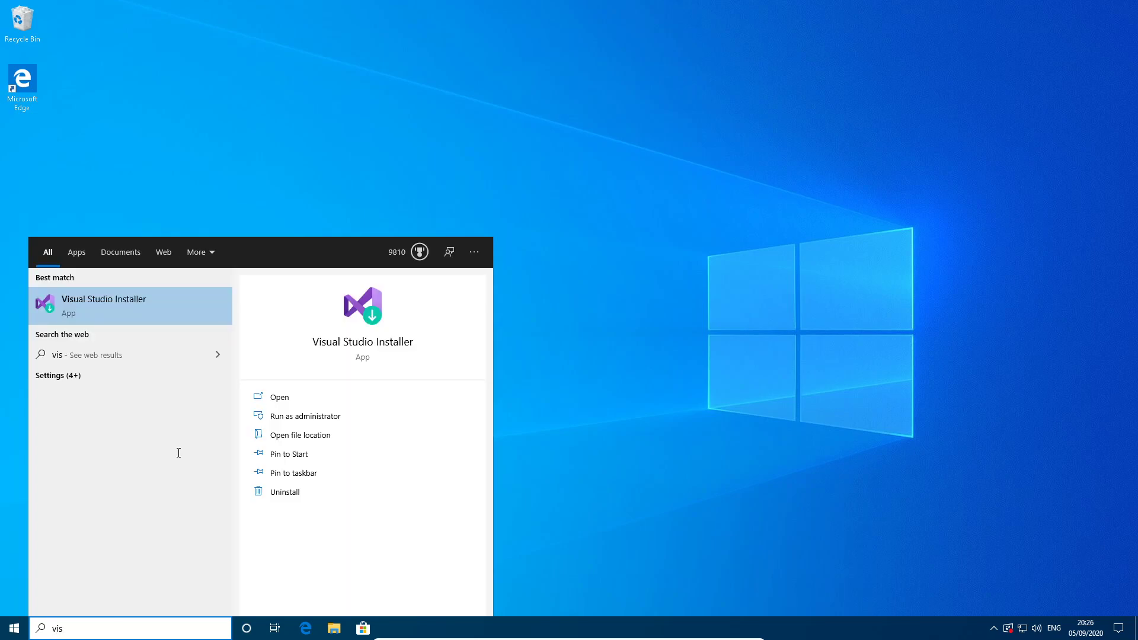
{"action": "left_click", "coordinate": [161, 315]}
{"action": "left_click", "coordinate": [509, 395]}
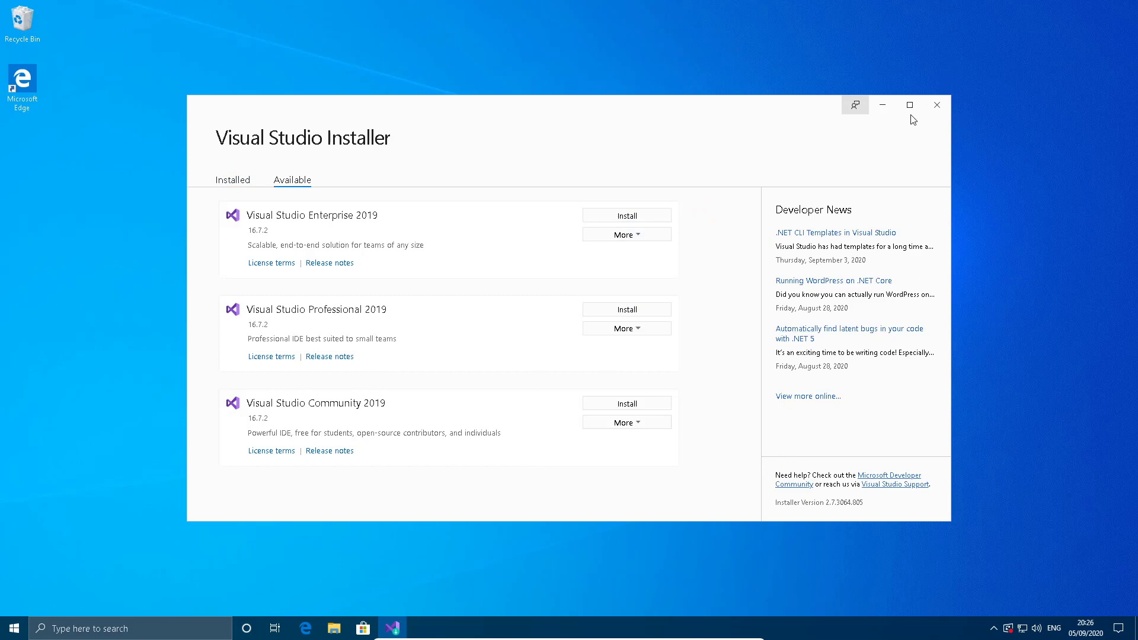
{"action": "left_click", "coordinate": [935, 107]}
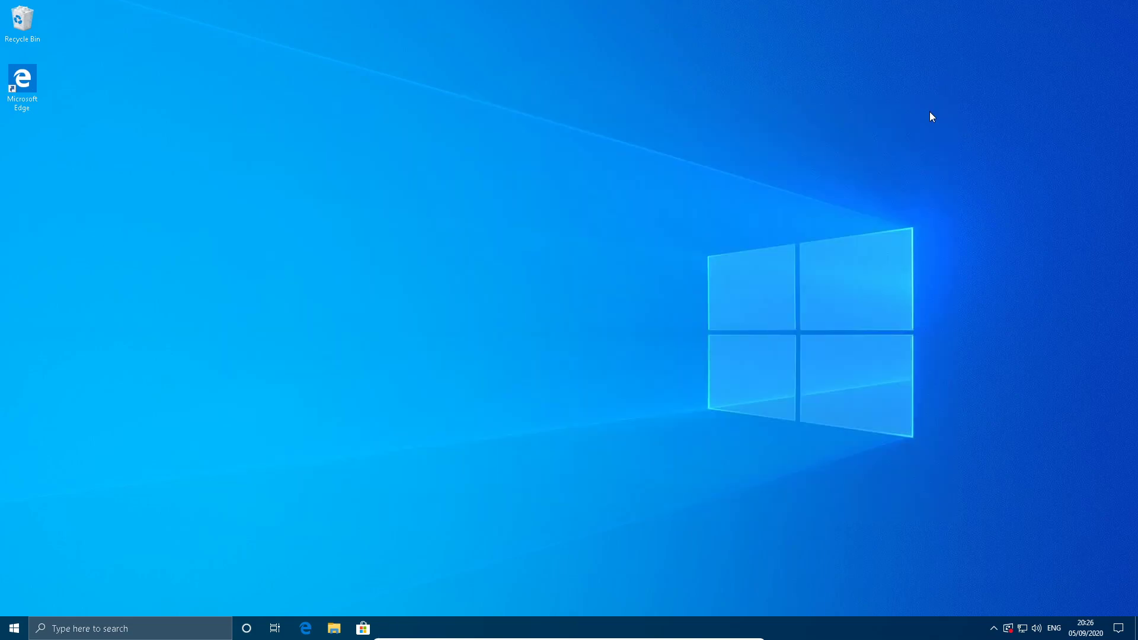
{"action": "left_click", "coordinate": [14, 628]}
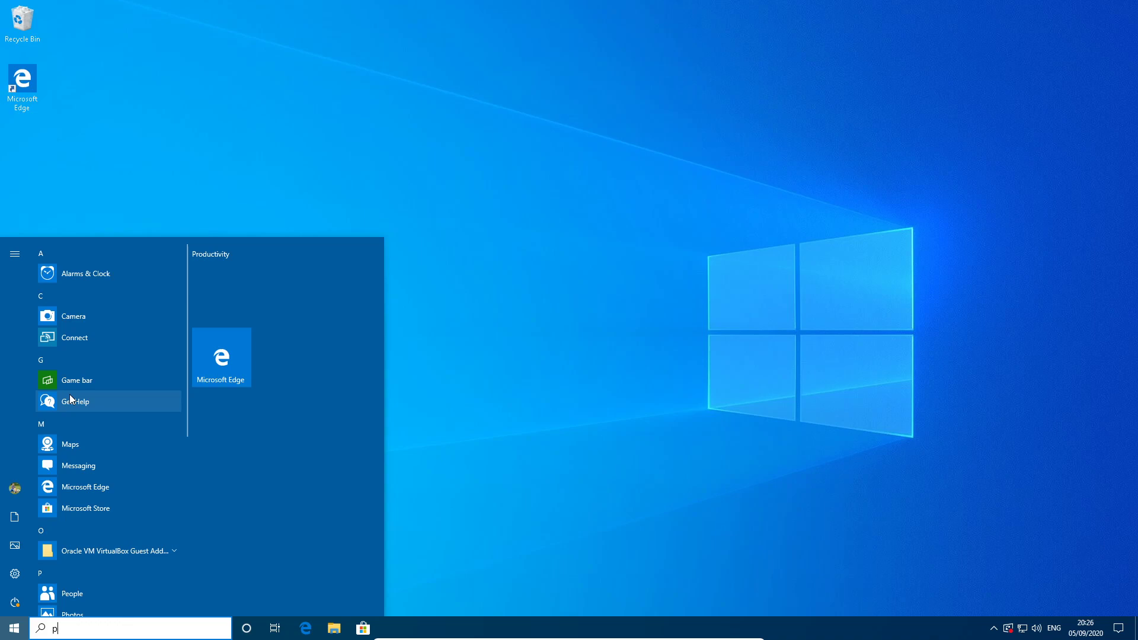
{"action": "type", "text": "python"}
{"action": "key", "text": "Escape"}
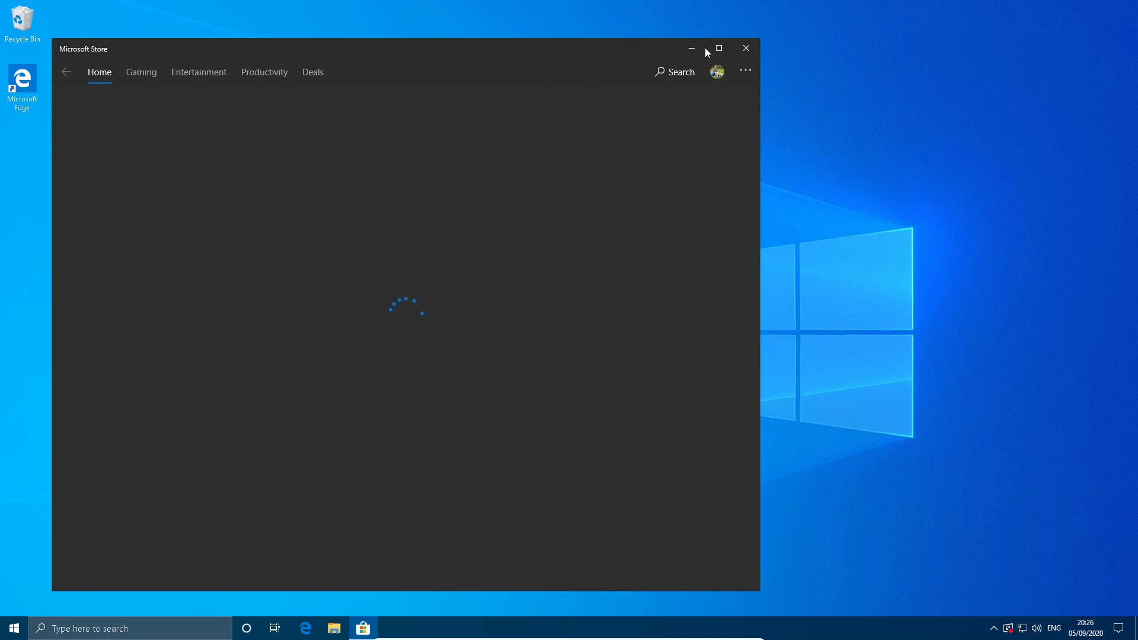
{"action": "left_click", "coordinate": [748, 47]}
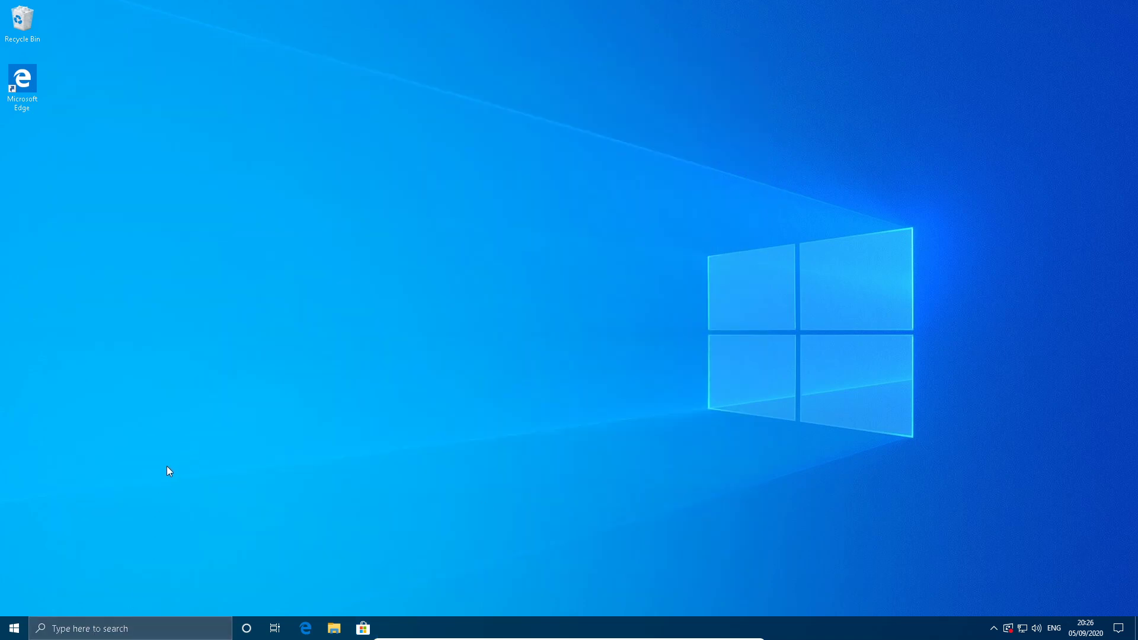
Switch to Microsoft Edge, search the web for "jetbrains" and open the official JetBrains website.
{"action": "double_click", "coordinate": [5, 89]}
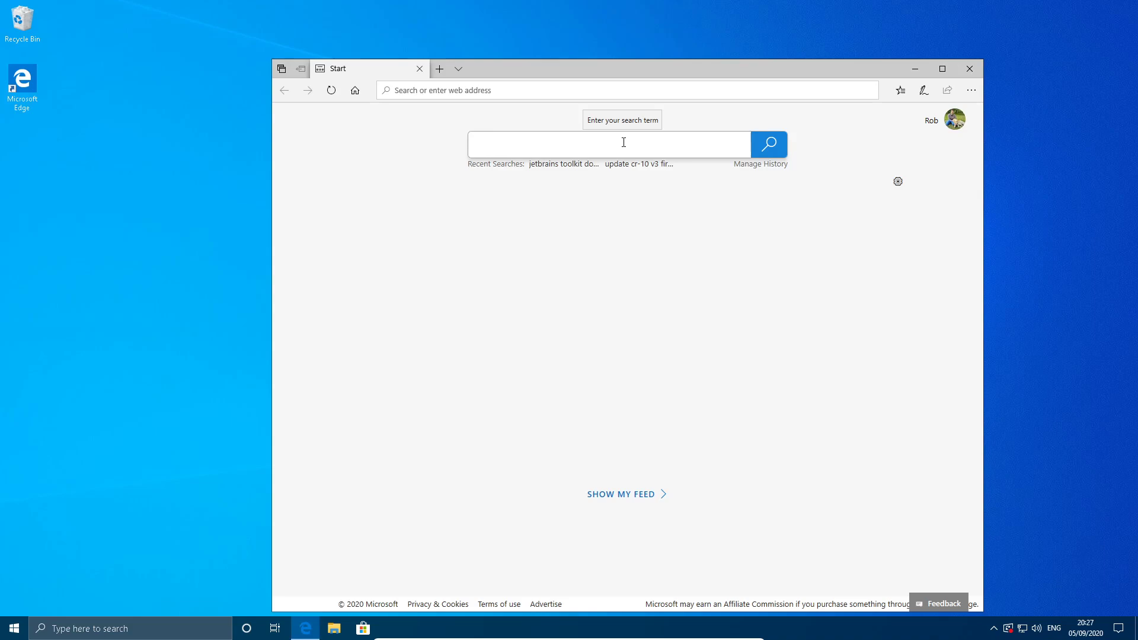
{"action": "type", "text": "jetbrains"}
{"action": "key", "text": "Return"}
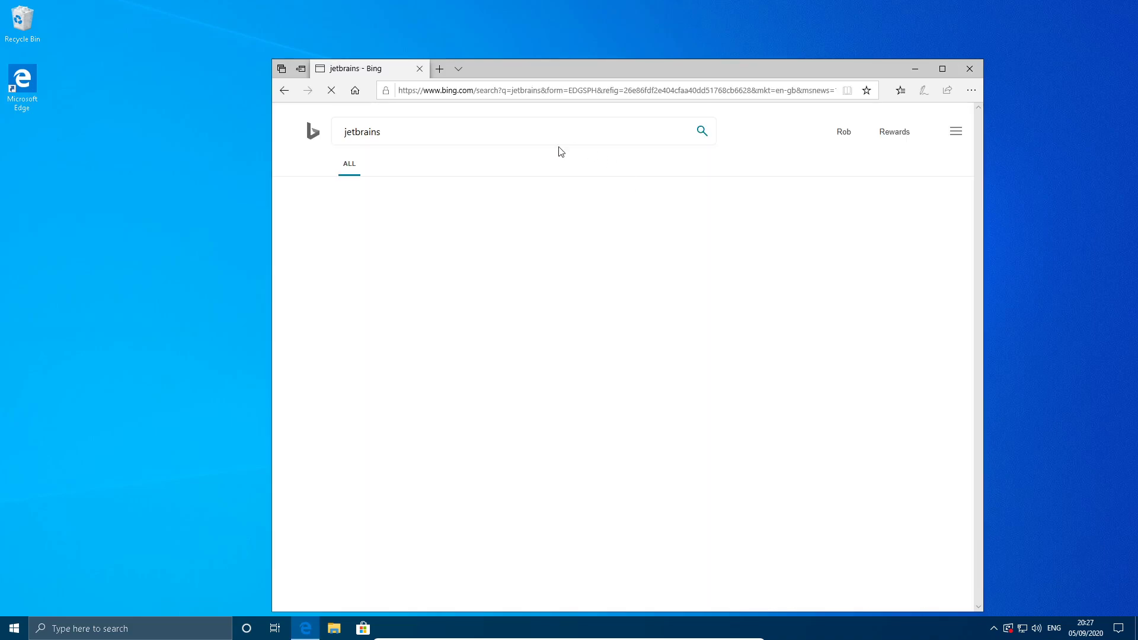
{"action": "left_click", "coordinate": [383, 220]}
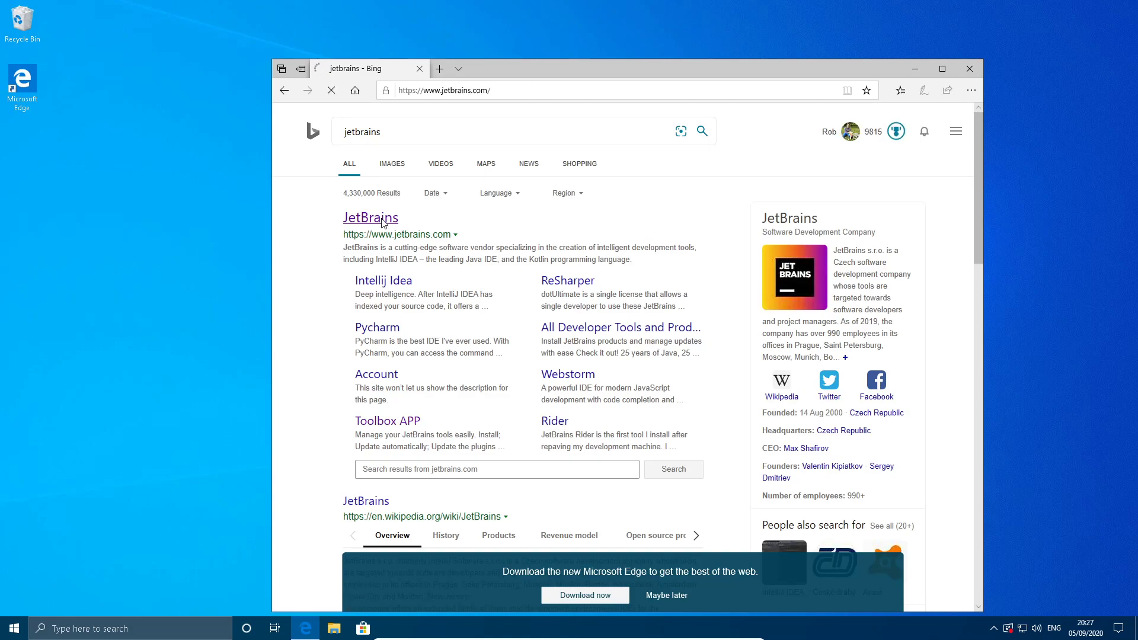
{"action": "scroll", "coordinate": [760, 372], "scroll_direction": "down", "scroll_amount": 3}
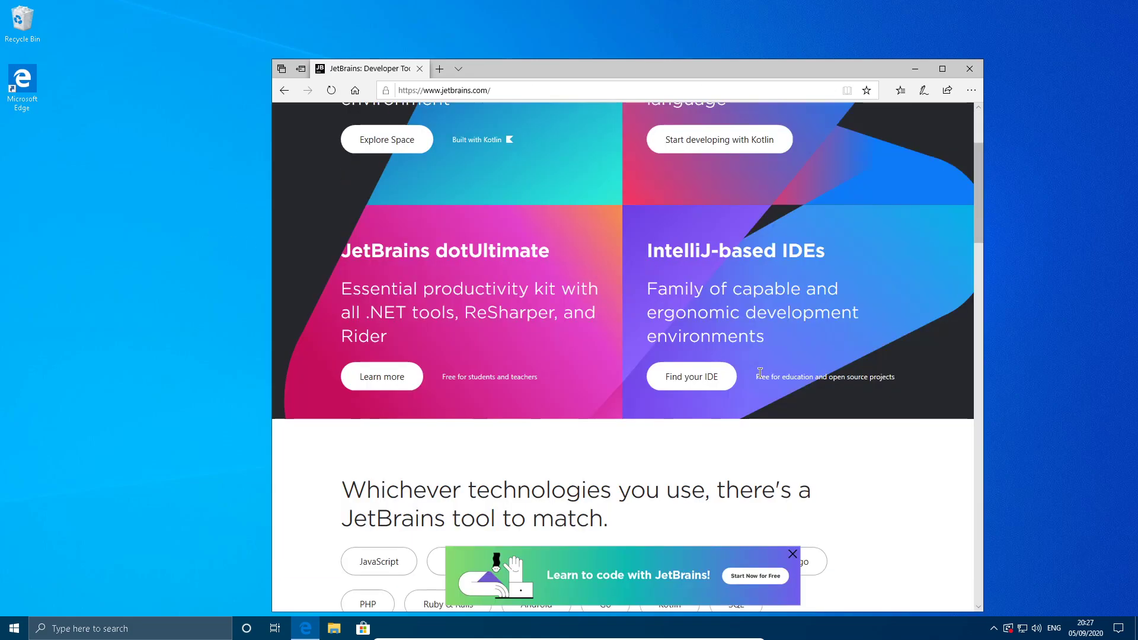
{"action": "scroll", "coordinate": [760, 372], "scroll_direction": "down", "scroll_amount": 2}
{"action": "scroll", "coordinate": [758, 371], "scroll_direction": "up", "scroll_amount": 5}
{"action": "left_click", "coordinate": [791, 555]}
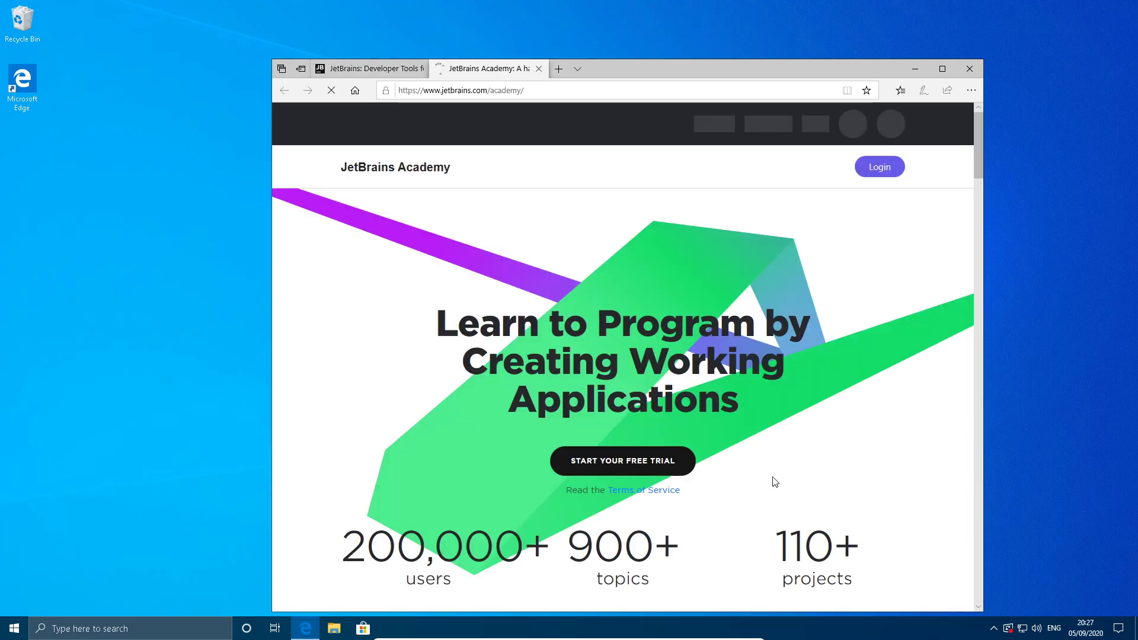
{"action": "scroll", "coordinate": [743, 478], "scroll_direction": "down", "scroll_amount": 1}
{"action": "scroll", "coordinate": [744, 478], "scroll_direction": "up", "scroll_amount": 1}
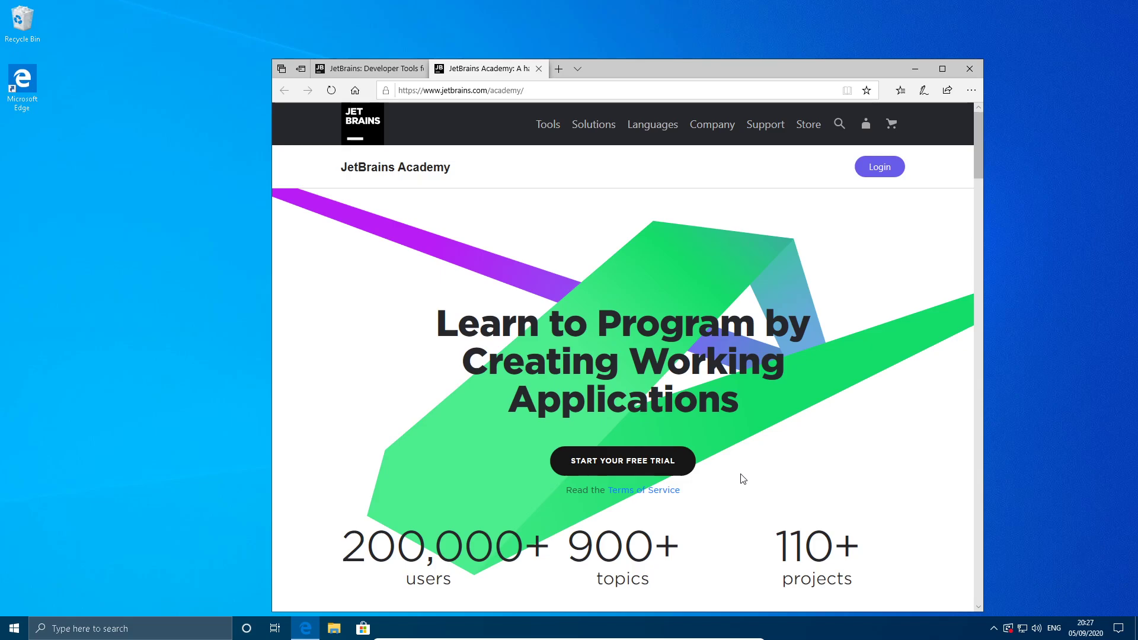
{"action": "scroll", "coordinate": [743, 480], "scroll_direction": "down", "scroll_amount": 10}
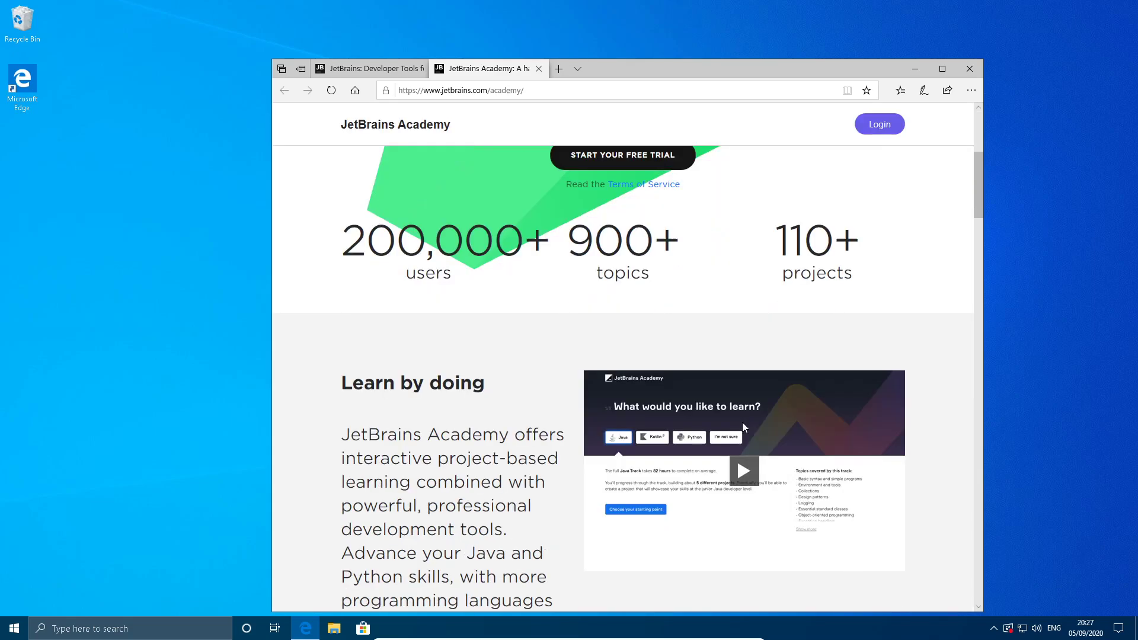
{"action": "scroll", "coordinate": [740, 428], "scroll_direction": "up", "scroll_amount": 10}
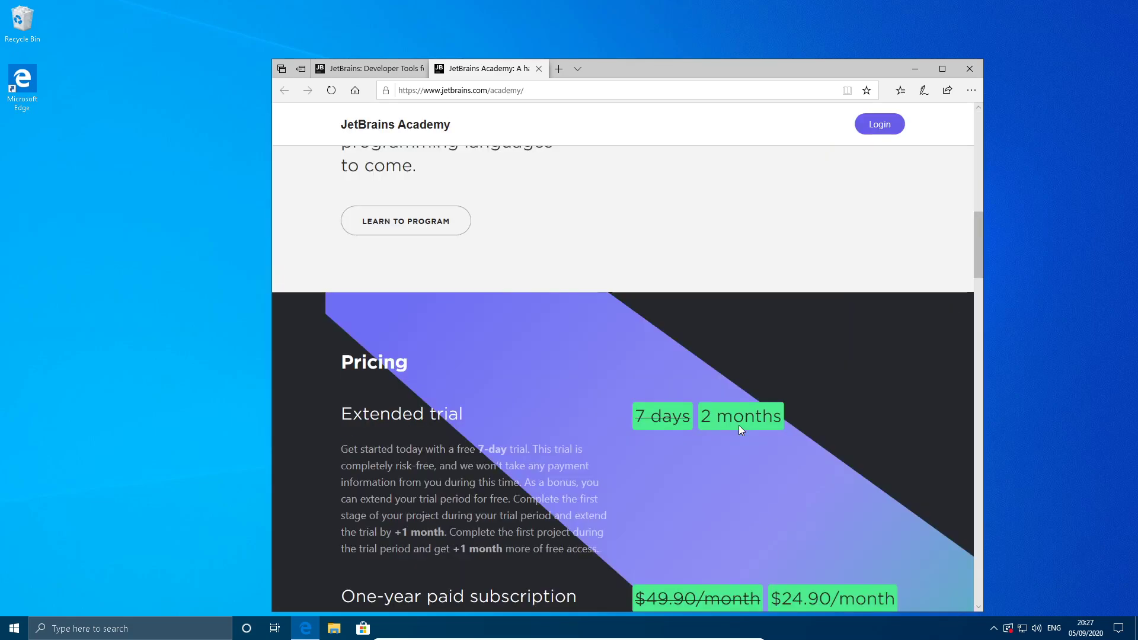
{"action": "left_click", "coordinate": [368, 68]}
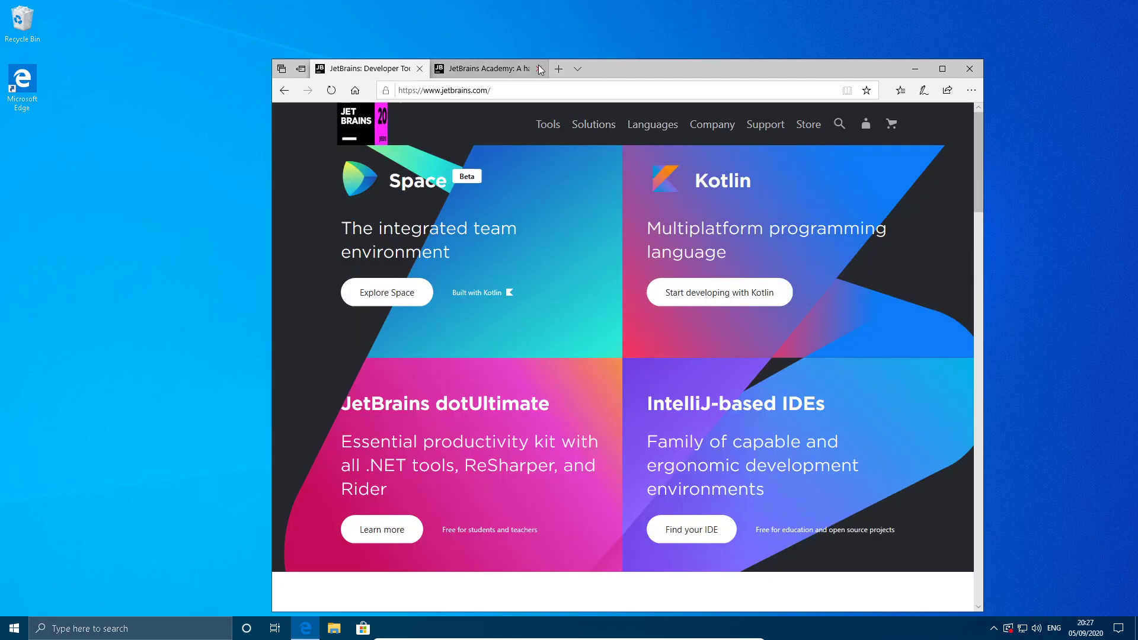
{"action": "left_click", "coordinate": [538, 68]}
Open the PyCharm product page on the JetBrains site and look it over.
{"action": "scroll", "coordinate": [744, 344], "scroll_direction": "down", "scroll_amount": 1}
{"action": "scroll", "coordinate": [744, 339], "scroll_direction": "up", "scroll_amount": 1}
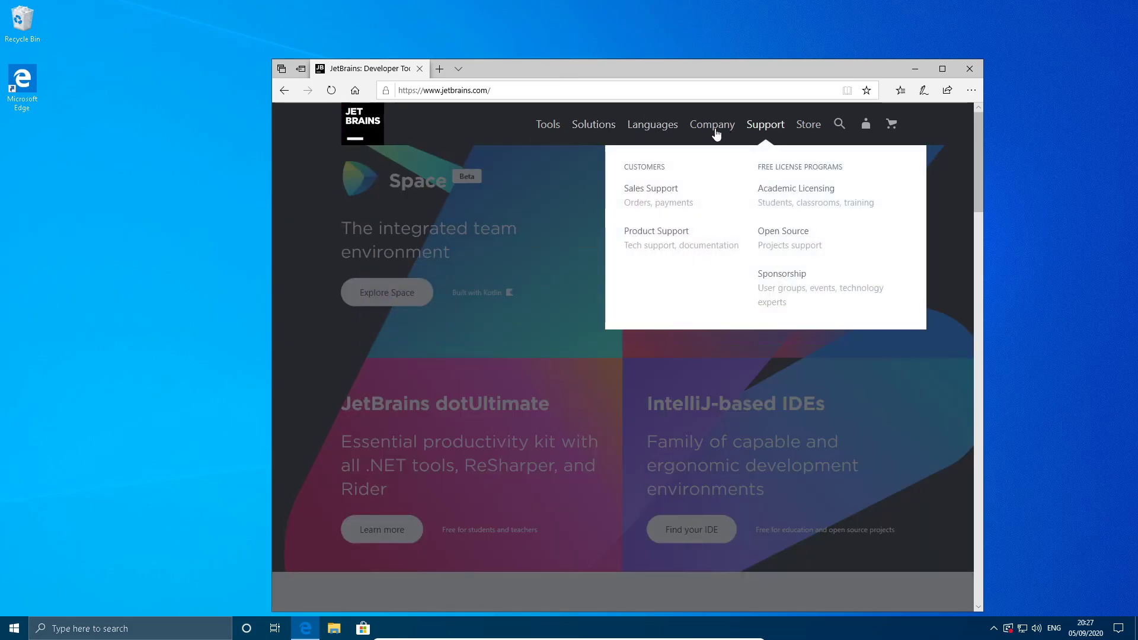
{"action": "mouse_move", "coordinate": [607, 134]}
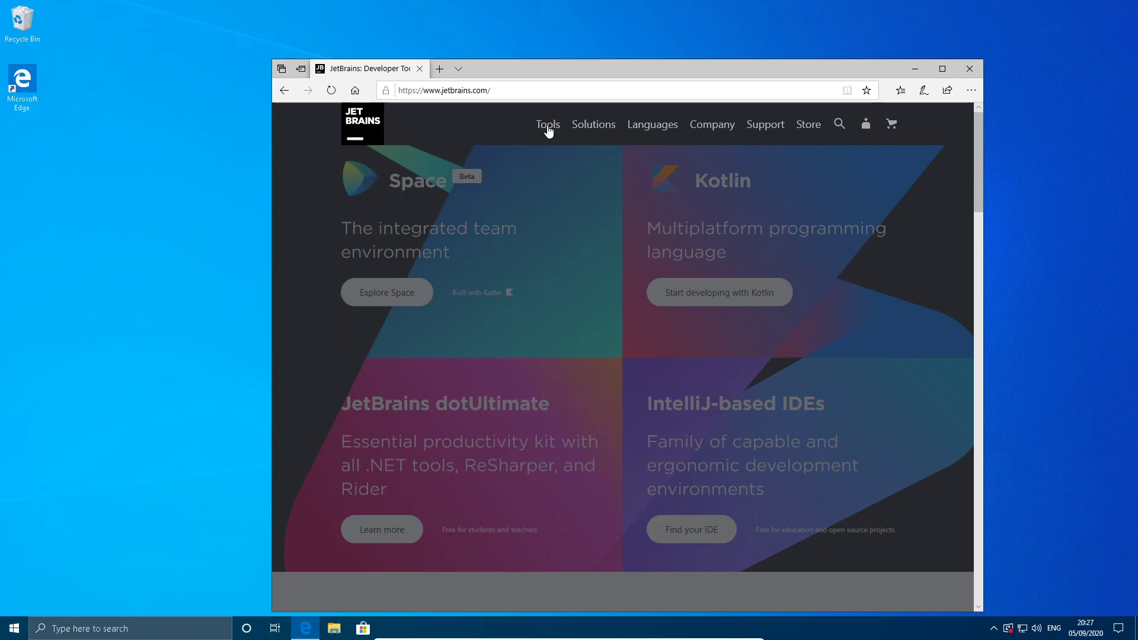
{"action": "mouse_move", "coordinate": [548, 131]}
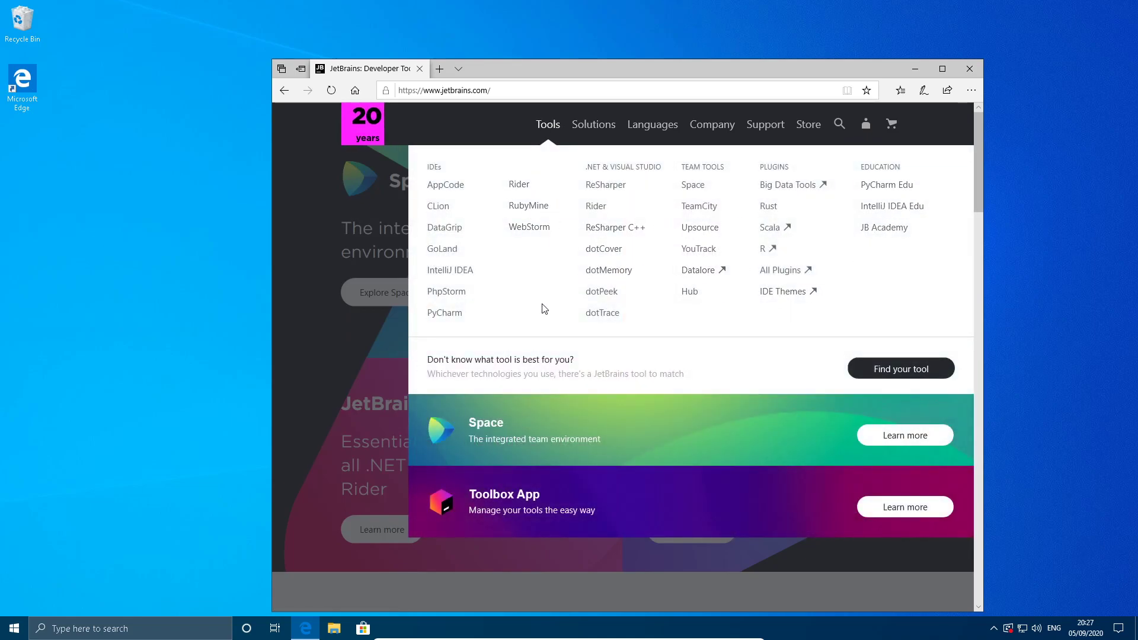
{"action": "left_click", "coordinate": [433, 320]}
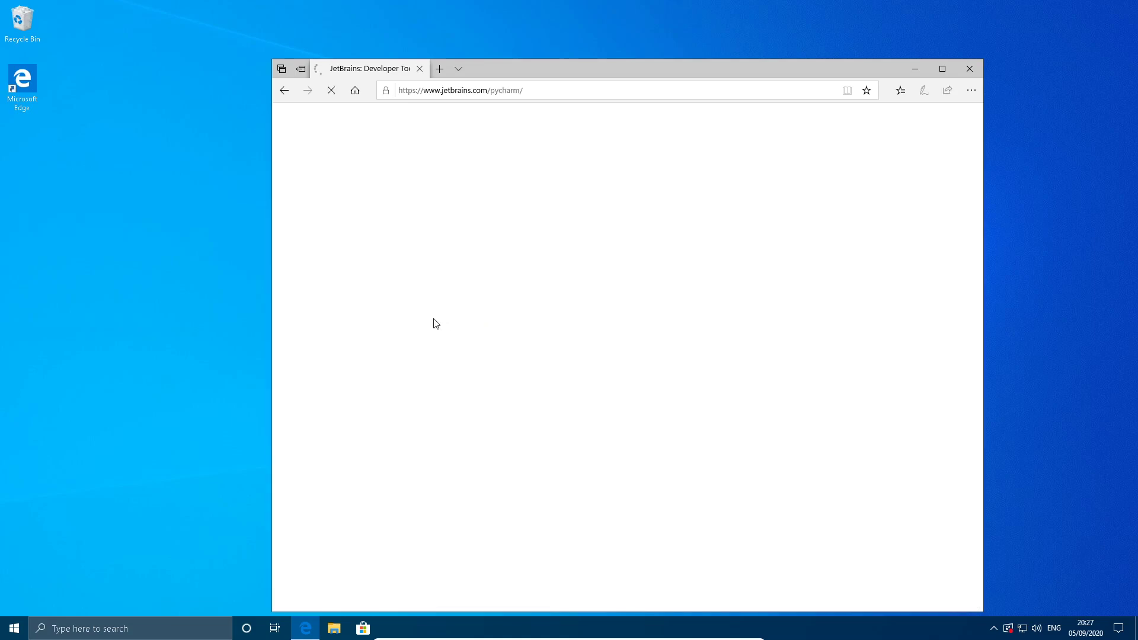
{"action": "scroll", "coordinate": [679, 272], "scroll_direction": "down", "scroll_amount": 4}
{"action": "scroll", "coordinate": [658, 264], "scroll_direction": "up", "scroll_amount": 4}
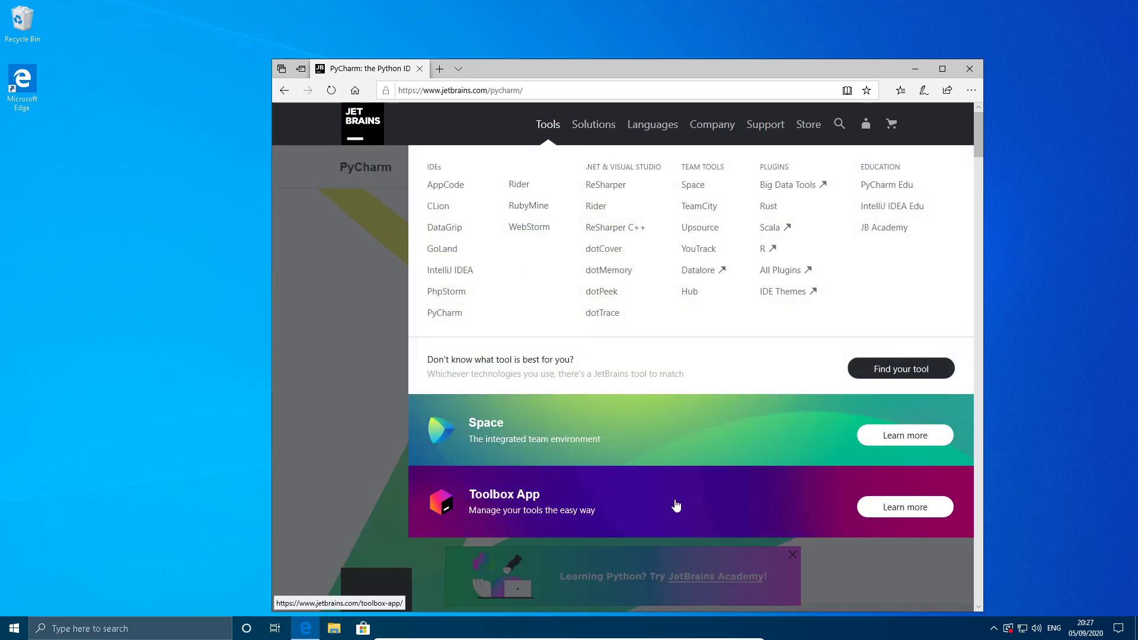
Open the JetBrains Toolbox App page and download its Windows .exe installer.
{"action": "left_click", "coordinate": [697, 528]}
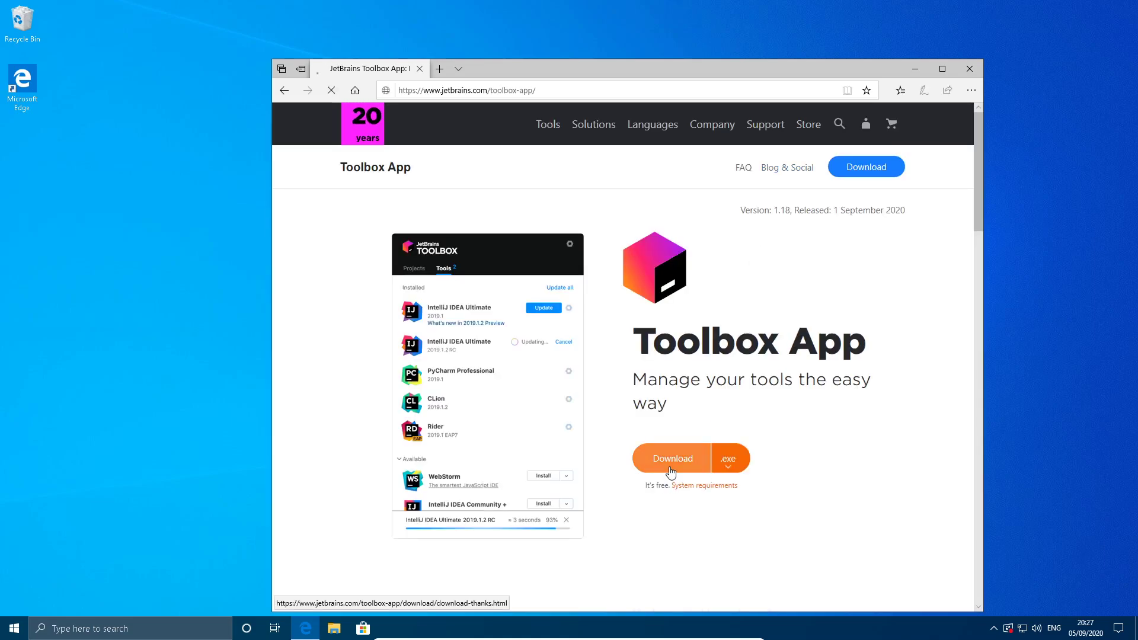
{"action": "left_click", "coordinate": [670, 467]}
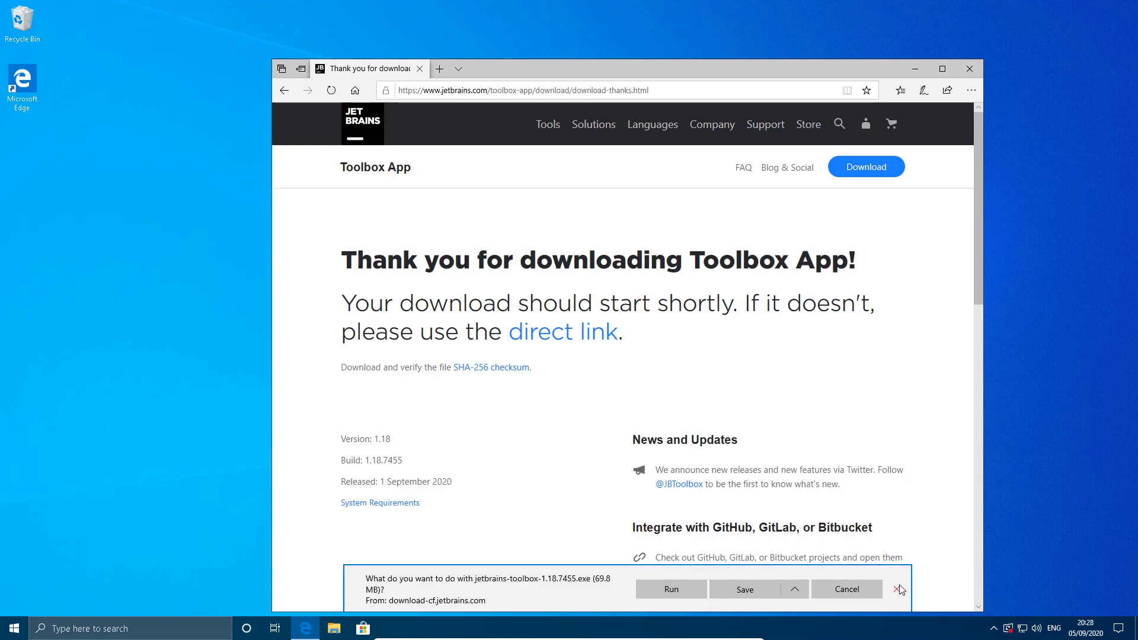
{"action": "left_click", "coordinate": [730, 600]}
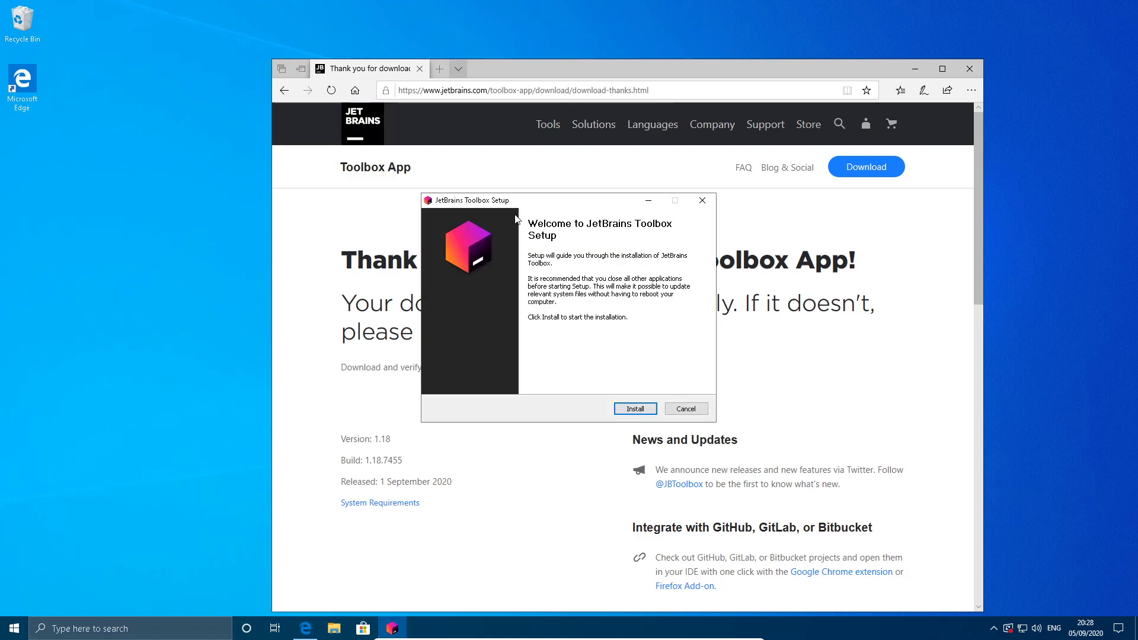
Install JetBrains Toolbox, run it on finishing setup, and accept the JetBrains user agreement.
{"action": "left_click", "coordinate": [634, 409]}
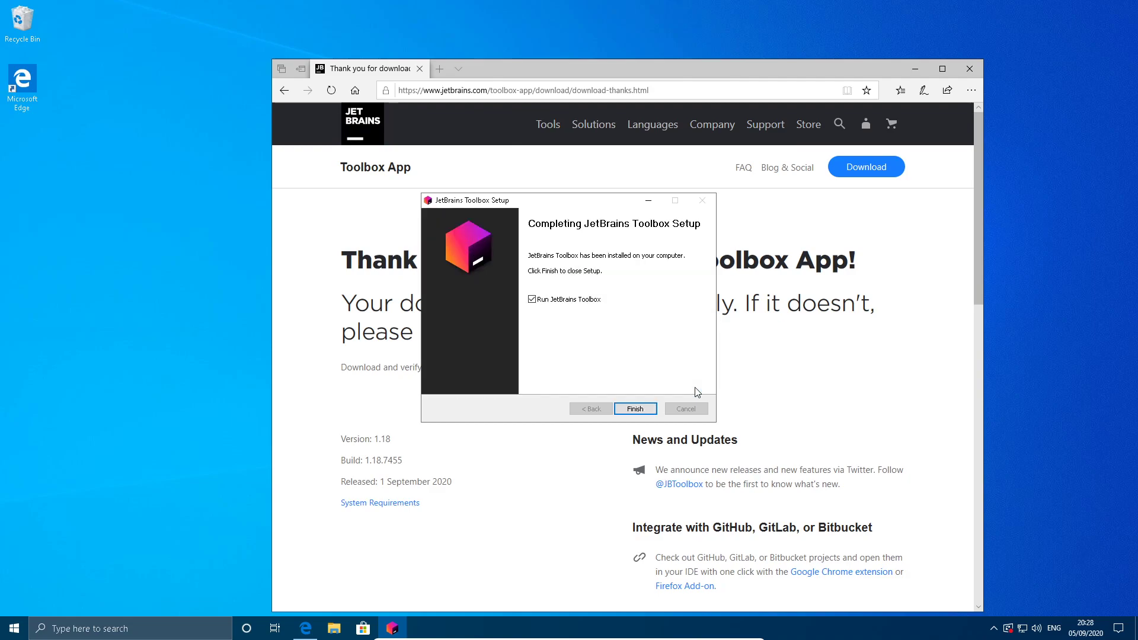
{"action": "left_click", "coordinate": [634, 409]}
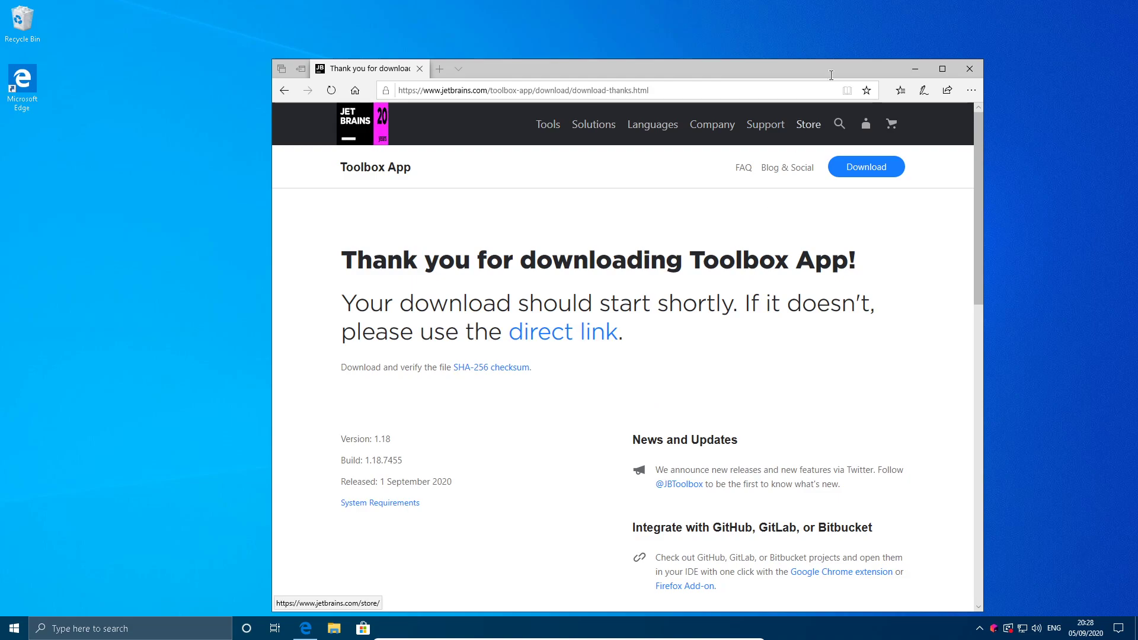
{"action": "left_click", "coordinate": [911, 65]}
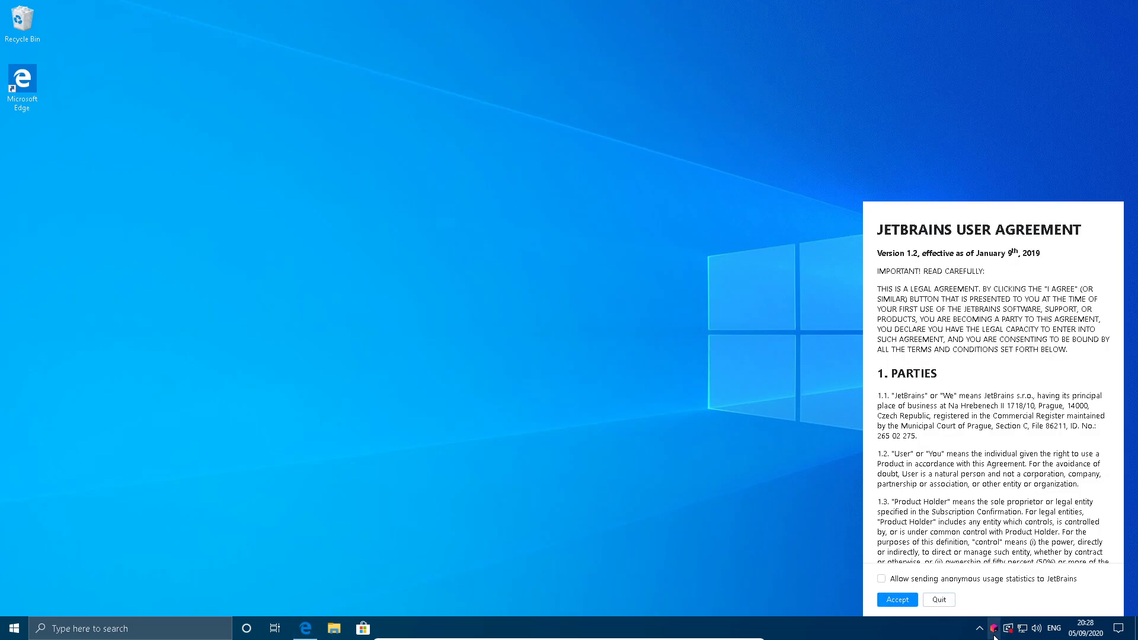
{"action": "left_click", "coordinate": [896, 598]}
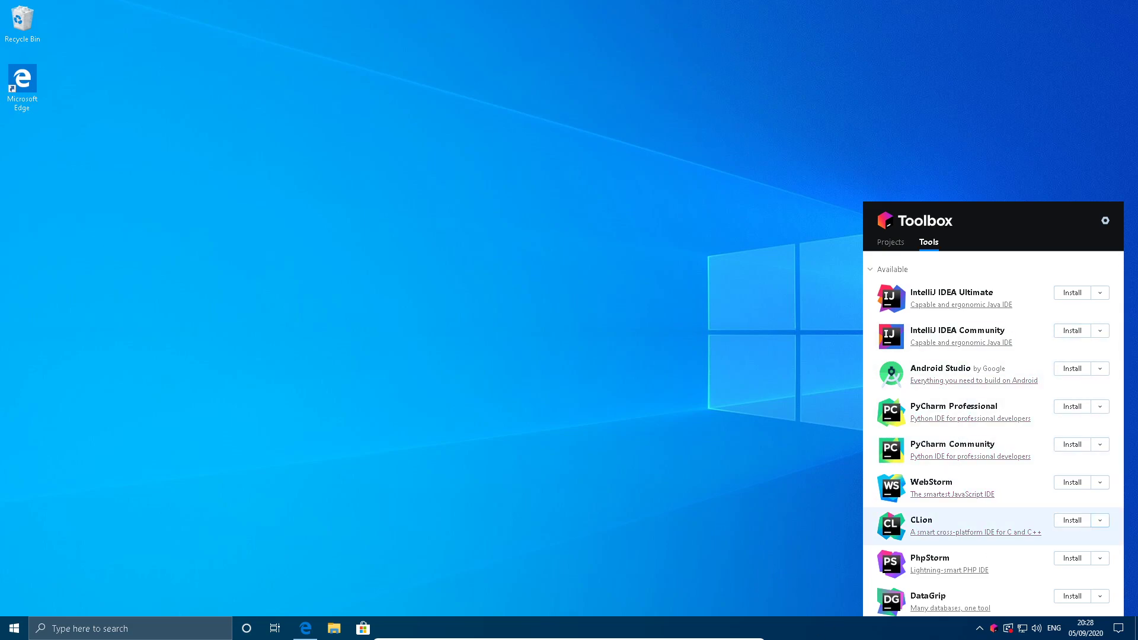
{"action": "key", "text": "super"}
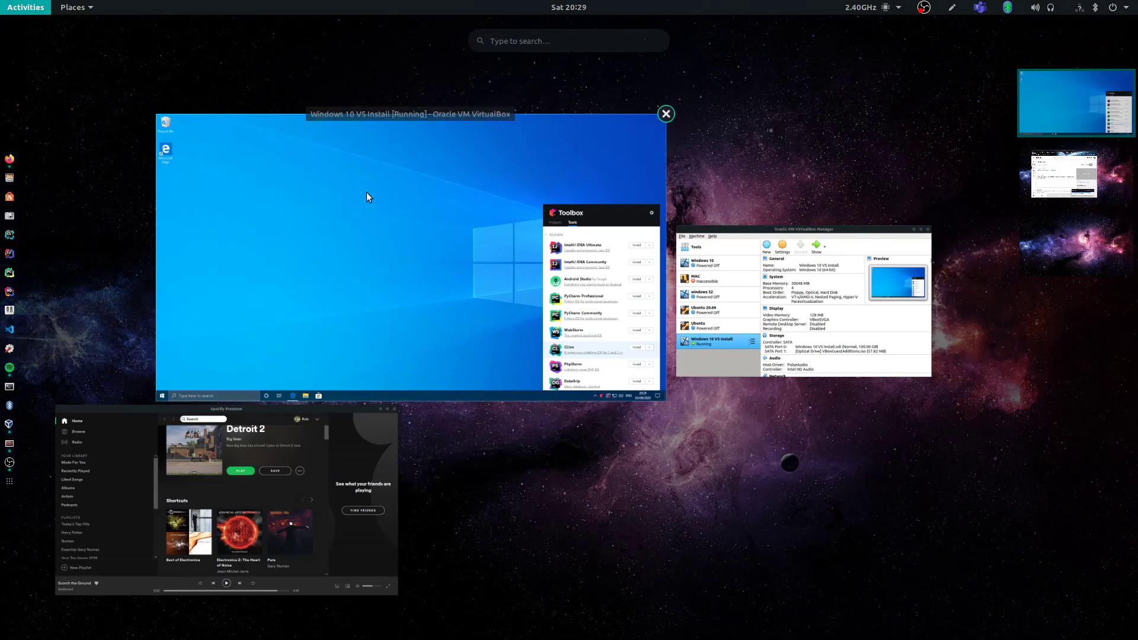
{"action": "left_click", "coordinate": [14, 159]}
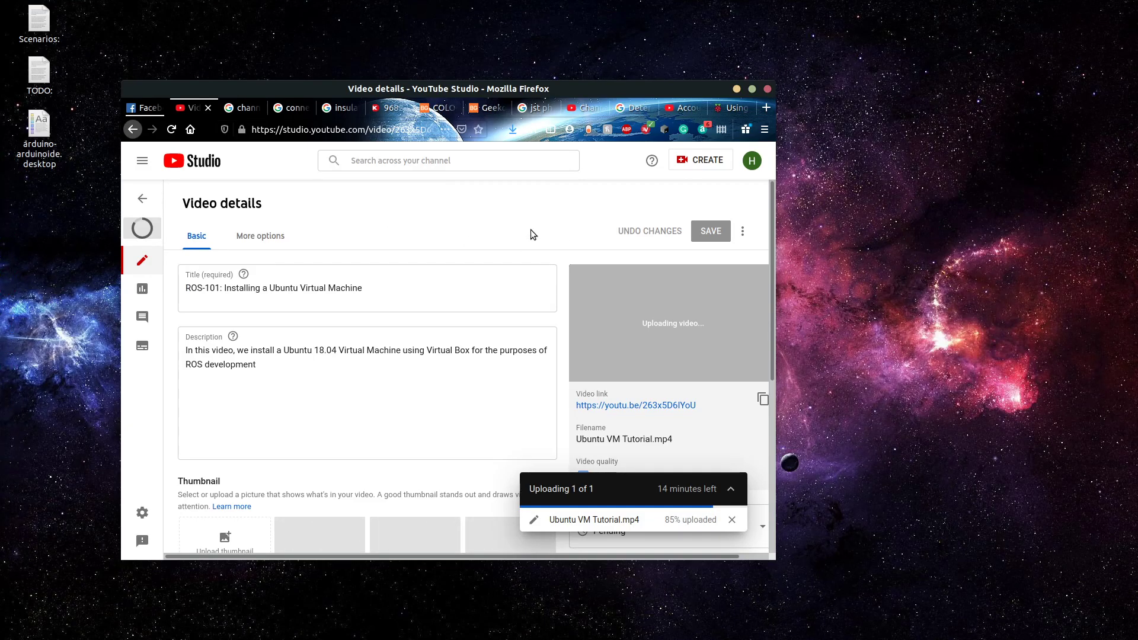
{"action": "key", "text": "super"}
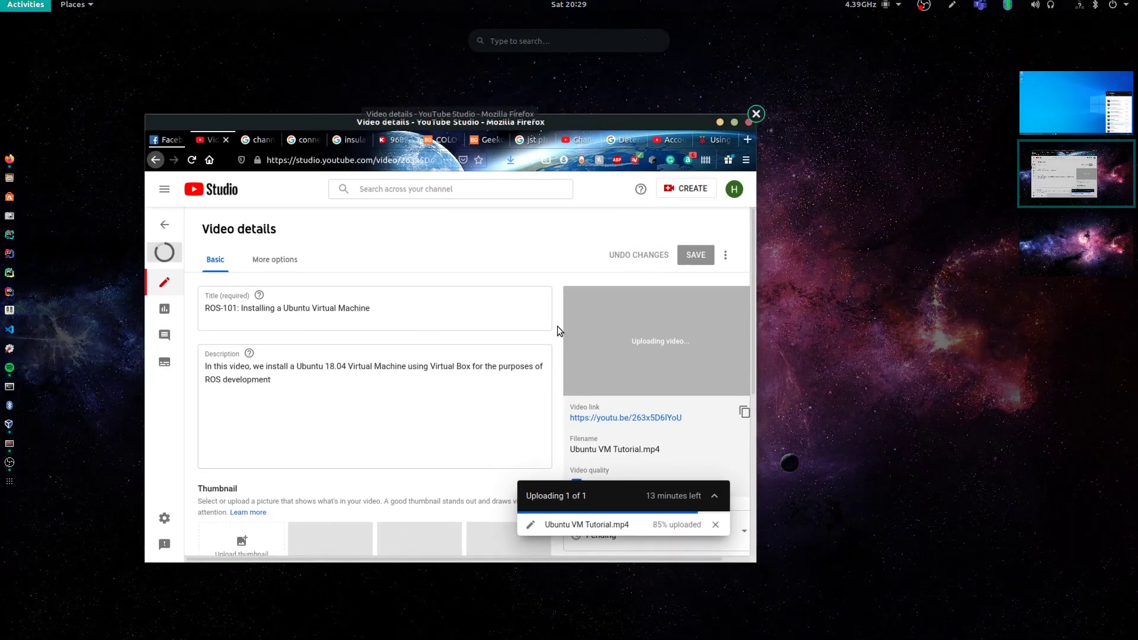
{"action": "left_click", "coordinate": [1072, 107]}
Switch to the Linux host, open a new Firefox window and go to the JetBrains website.
{"action": "right_click", "coordinate": [10, 160]}
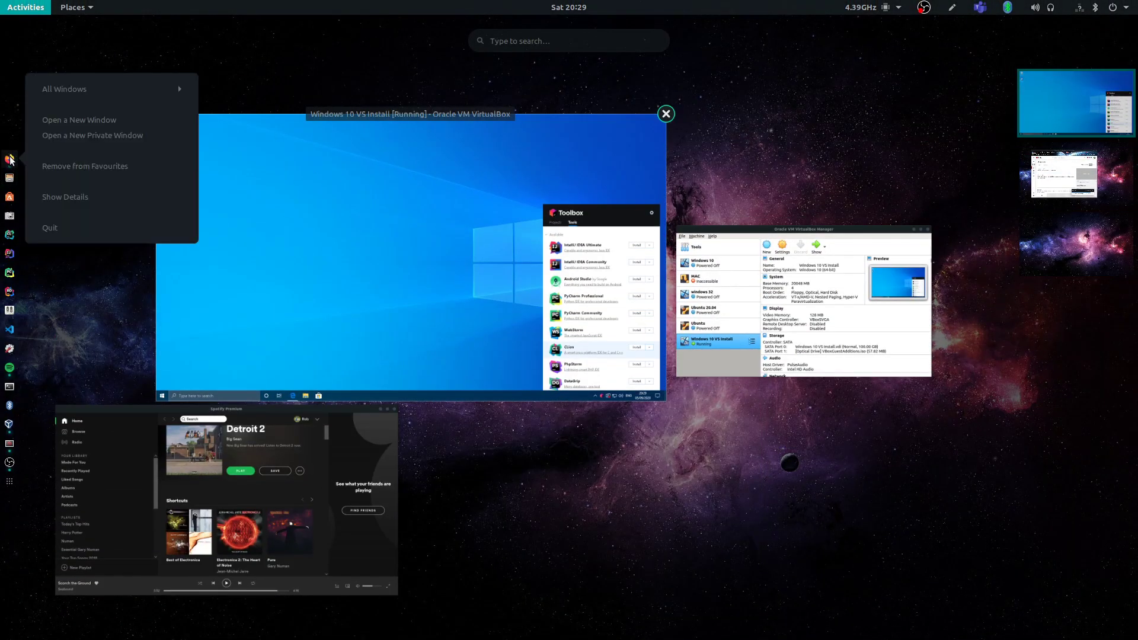
{"action": "left_click", "coordinate": [107, 119]}
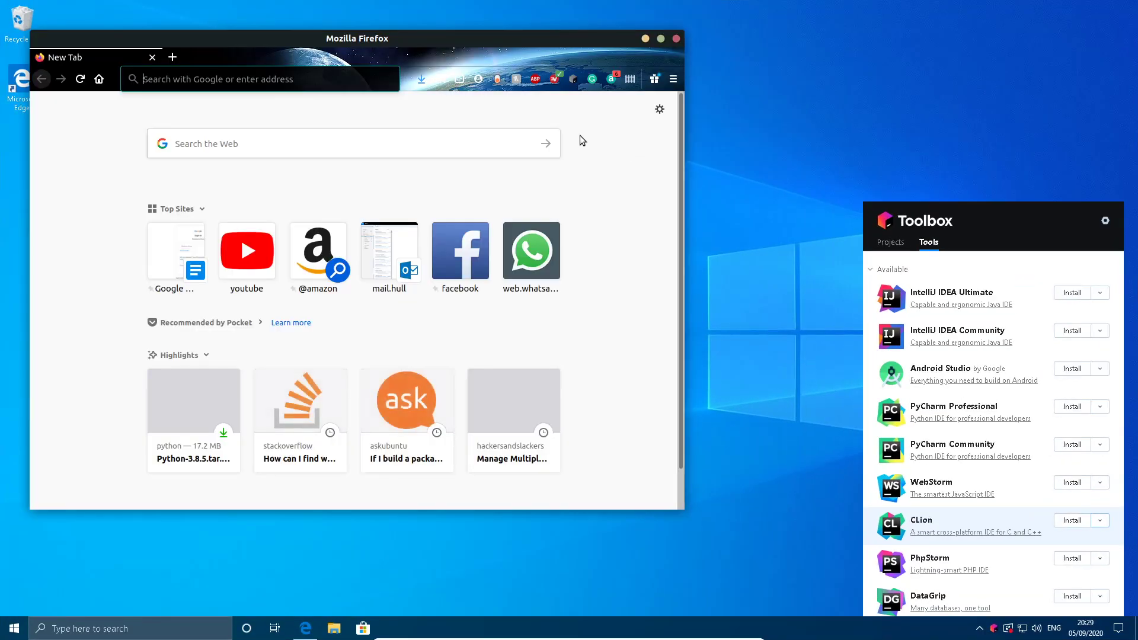
{"action": "left_click", "coordinate": [239, 88]}
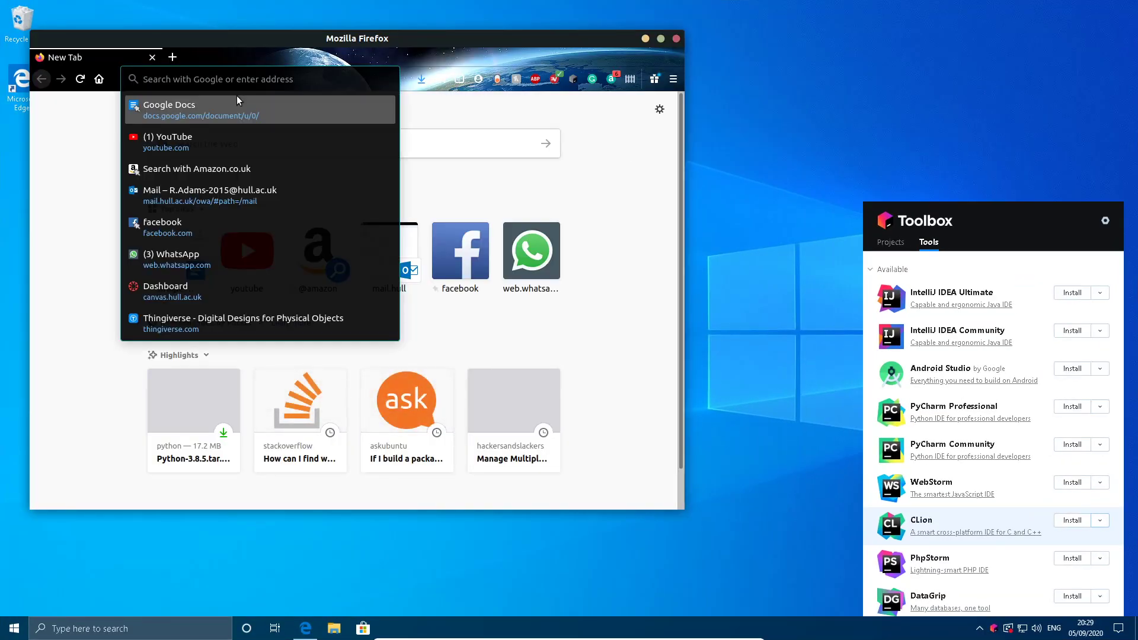
{"action": "type", "text": "jetbrains.com/"}
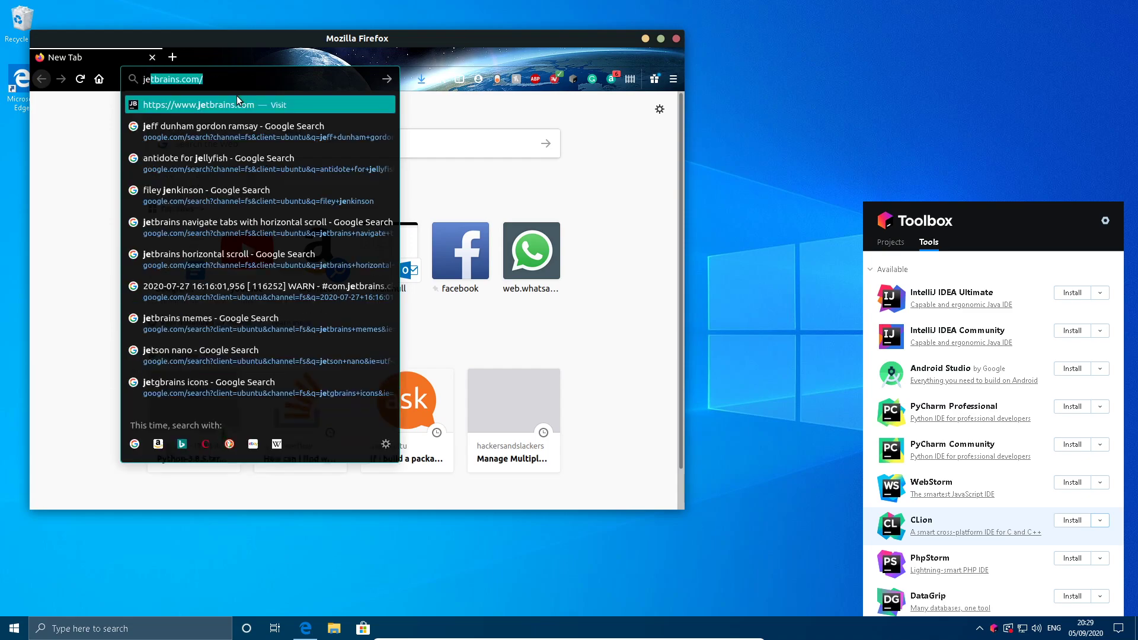
{"action": "key", "text": "Down"}
{"action": "key", "text": "Down"}
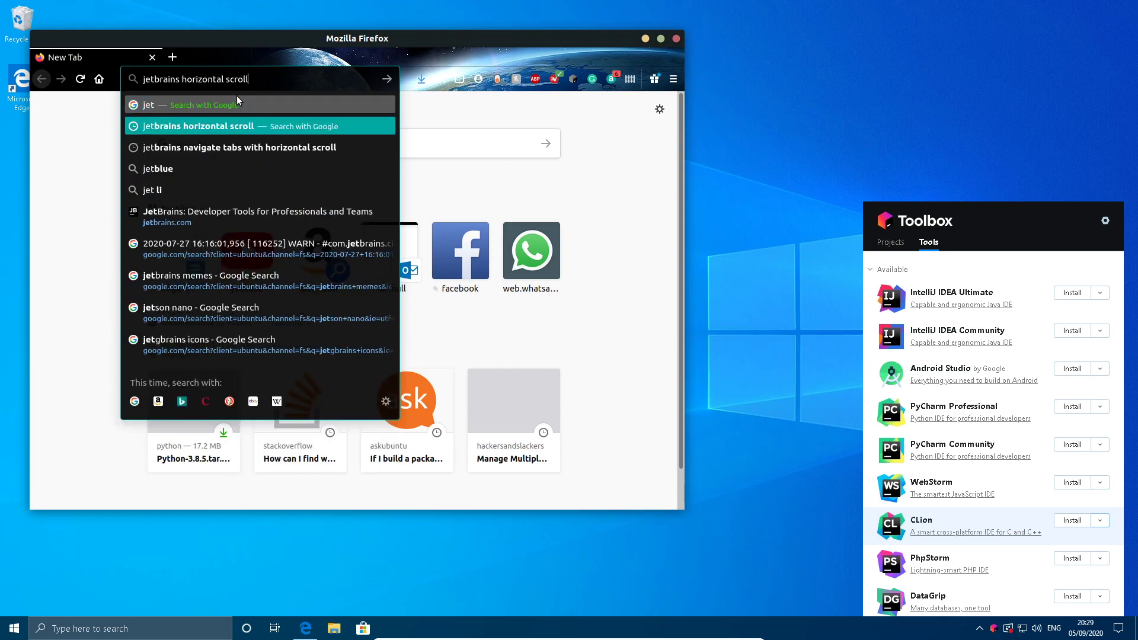
{"action": "key", "text": "Down"}
{"action": "key", "text": "Down"}
{"action": "key", "text": "Down"}
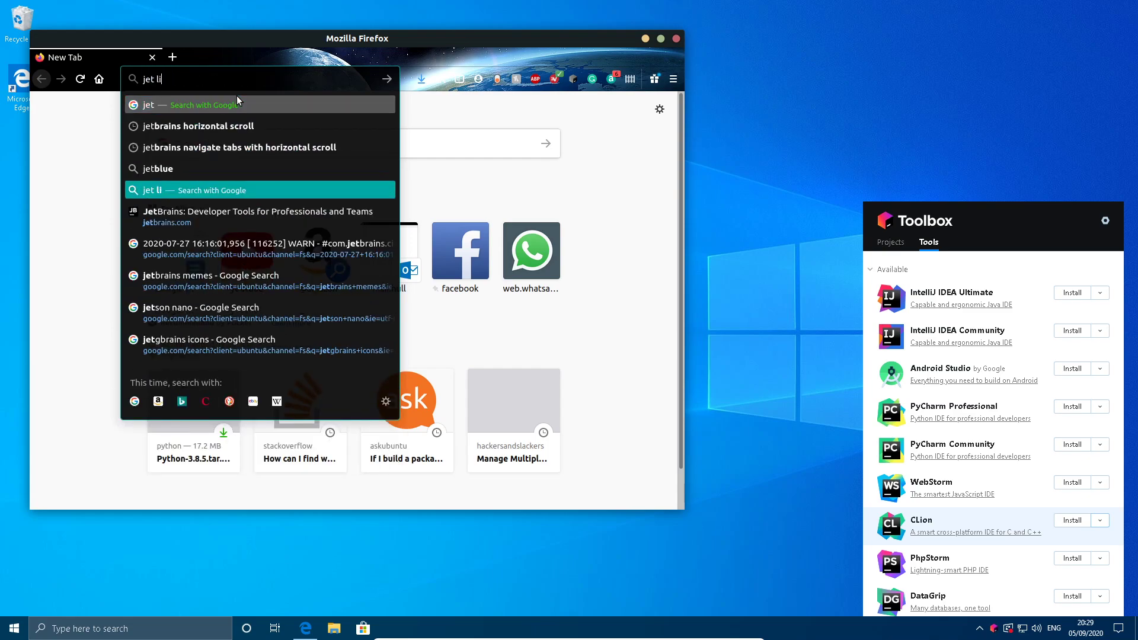
{"action": "key", "text": "Return"}
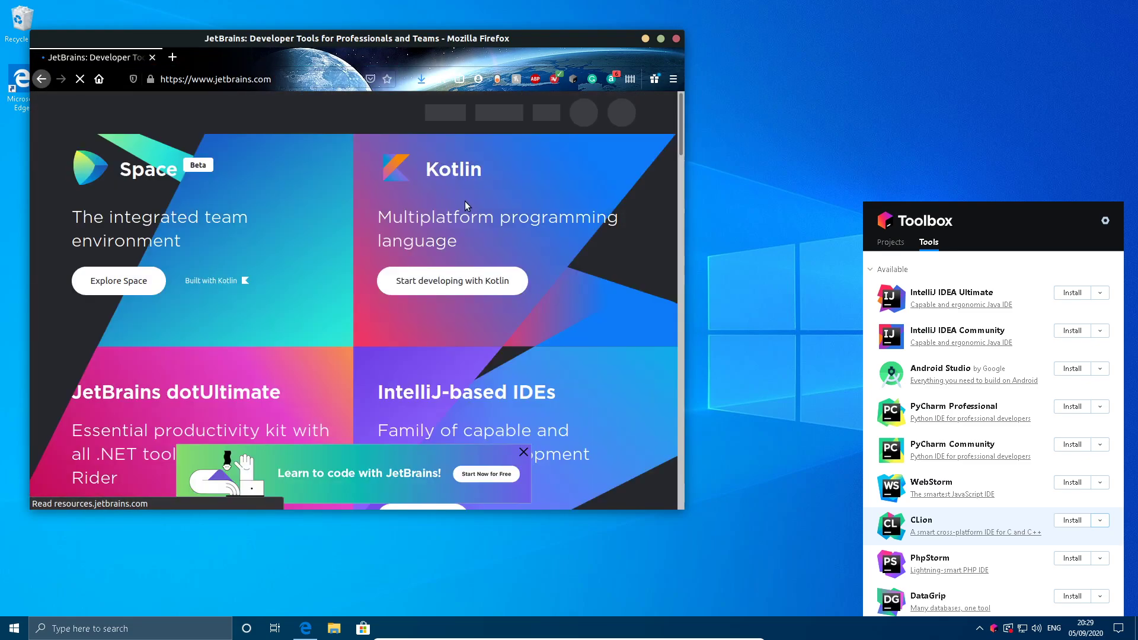
Open the Toolbox App page, look over its Linux .tar.gz download option and move the Firefox window out of view.
{"action": "left_click", "coordinate": [268, 111]}
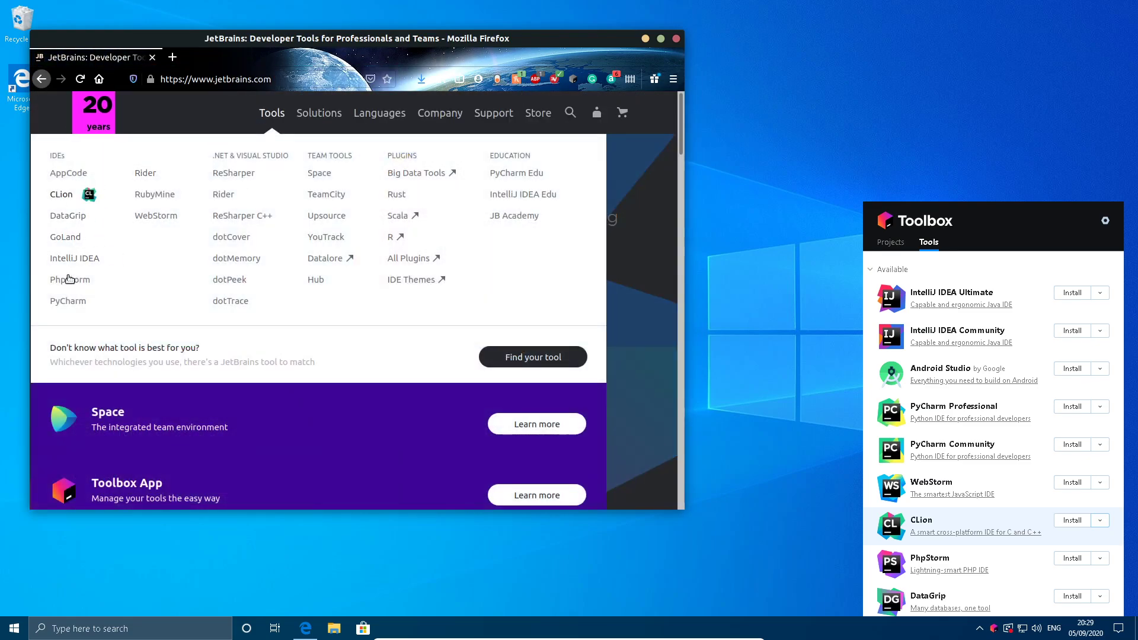
{"action": "left_click", "coordinate": [318, 472]}
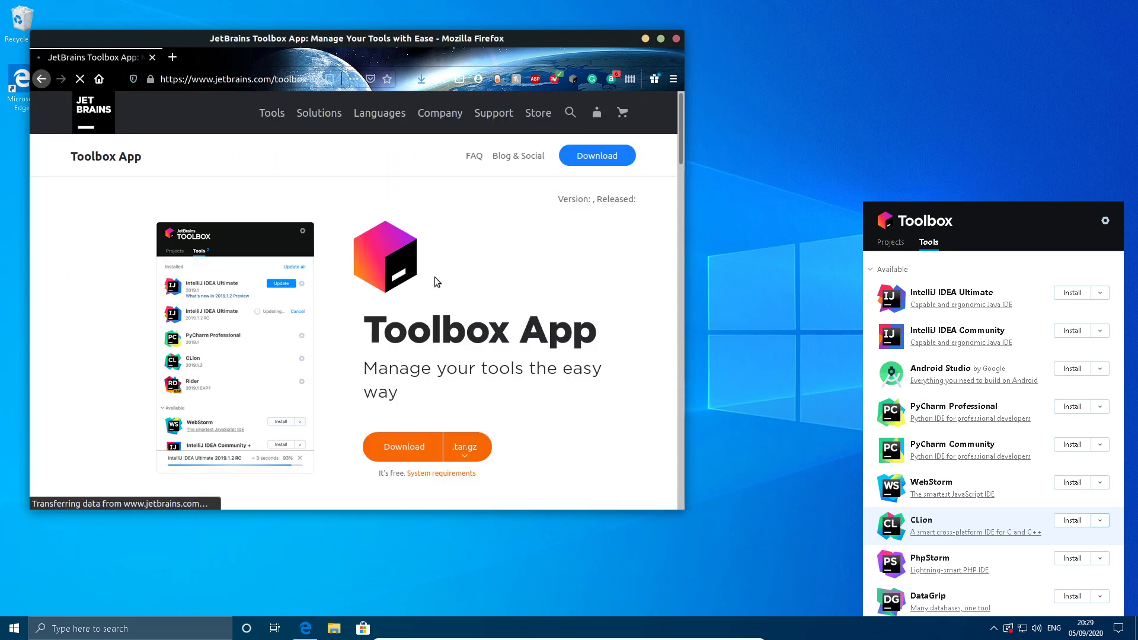
{"action": "scroll", "coordinate": [468, 320], "scroll_direction": "down", "scroll_amount": 1}
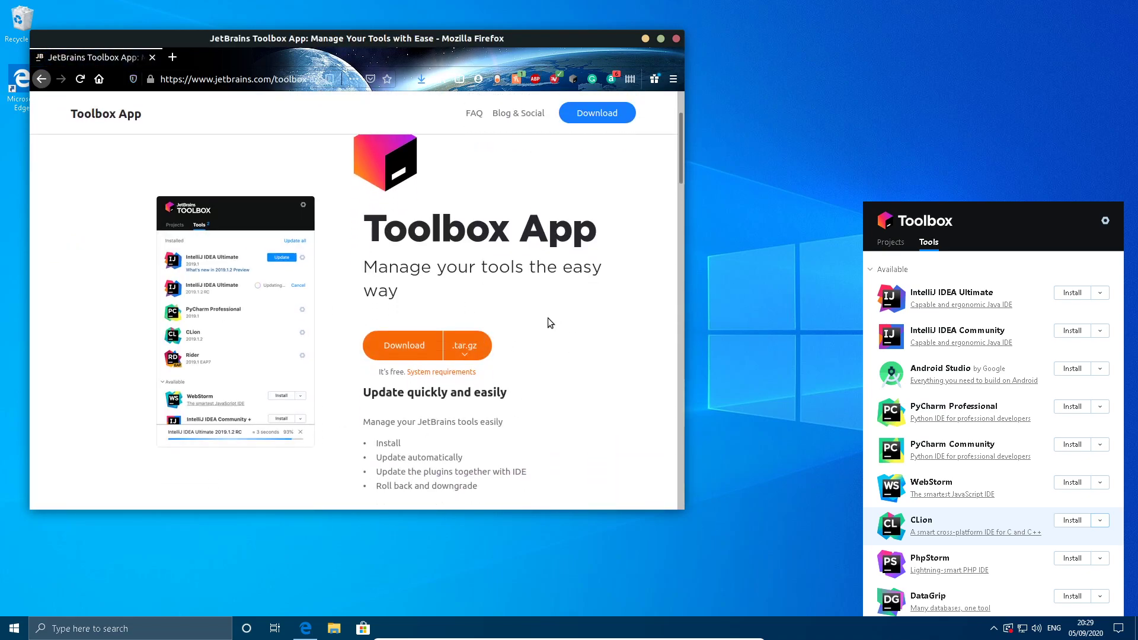
{"action": "left_click_drag", "start_coordinate": [357, 34], "coordinate": [1137, 124]}
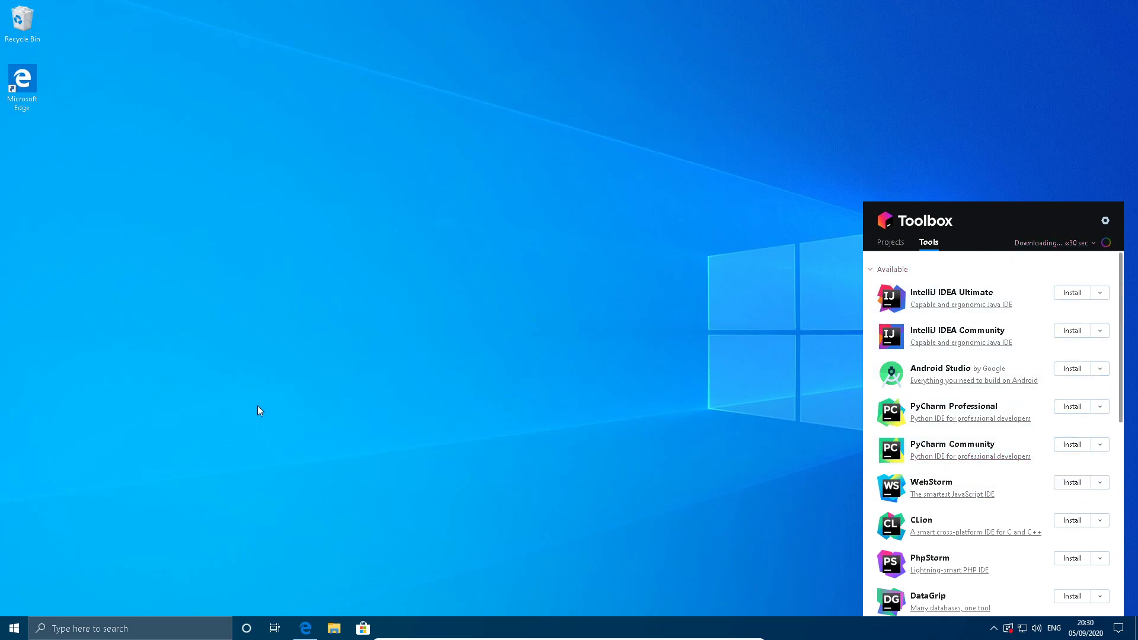
Switch to Microsoft Edge, search for "python" in a new tab and open the official Python website.
{"action": "left_click", "coordinate": [316, 628]}
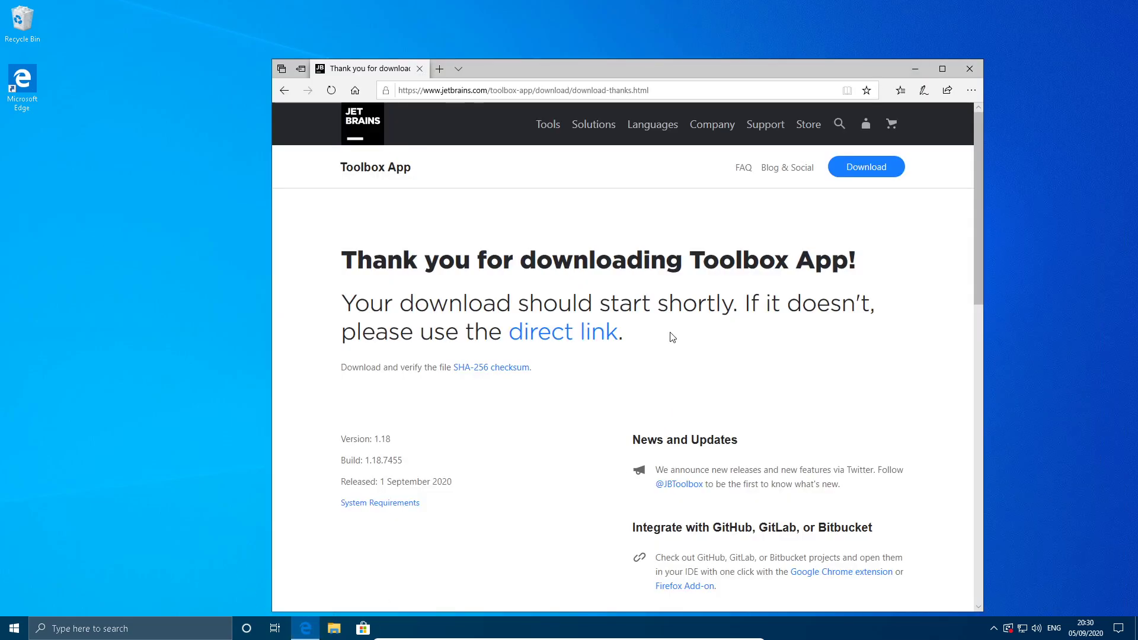
{"action": "left_click", "coordinate": [440, 70]}
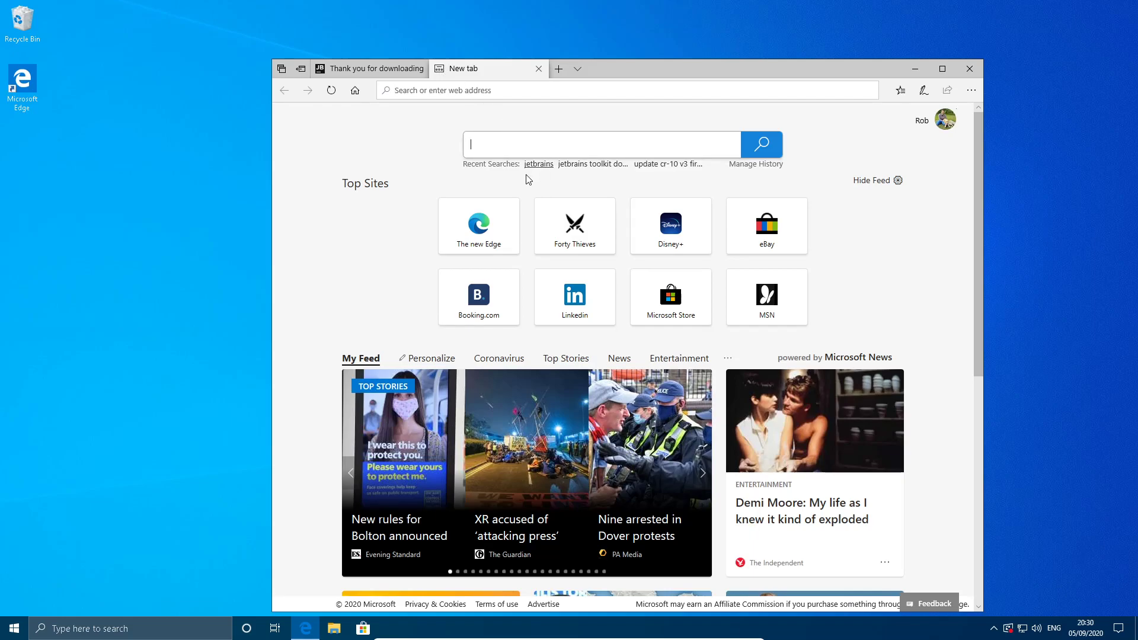
{"action": "type", "text": "pytho"}
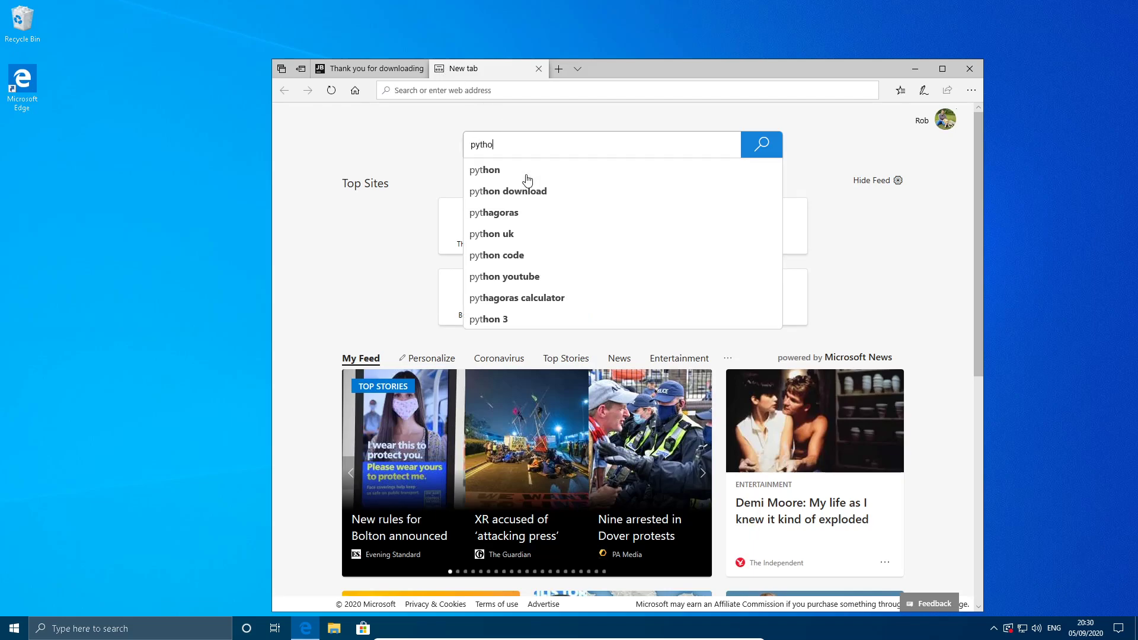
{"action": "type", "text": "n"}
{"action": "key", "text": "Return"}
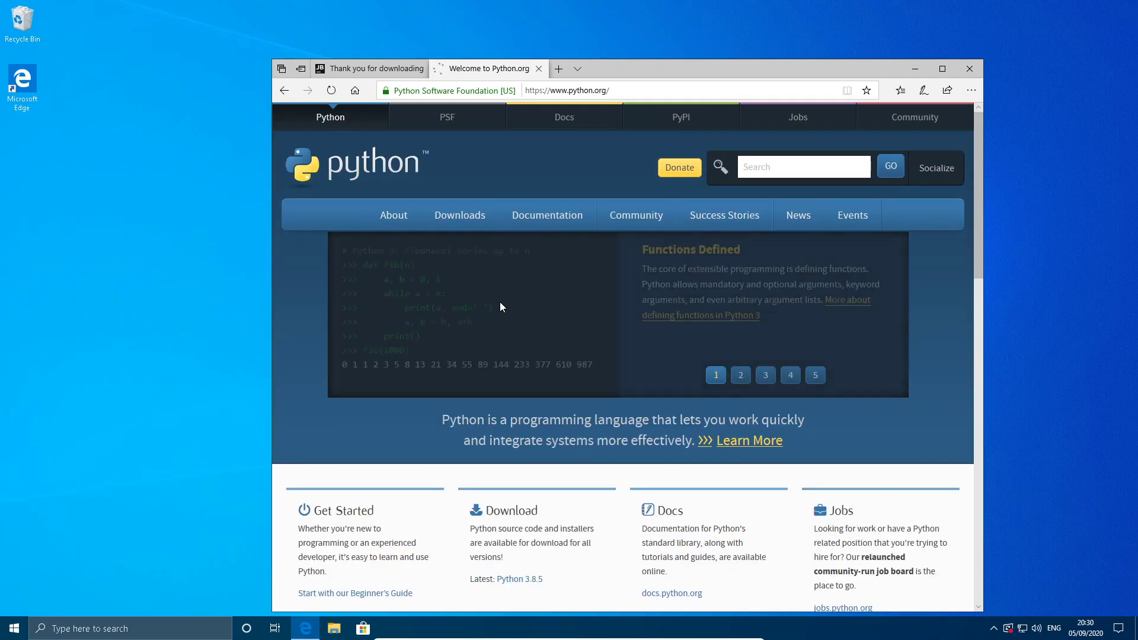
Download the Python 3.8.5 installer for Windows from python.org and choose to run it.
{"action": "scroll", "coordinate": [457, 224], "scroll_direction": "down", "scroll_amount": 4}
{"action": "scroll", "coordinate": [456, 224], "scroll_direction": "up", "scroll_amount": 4}
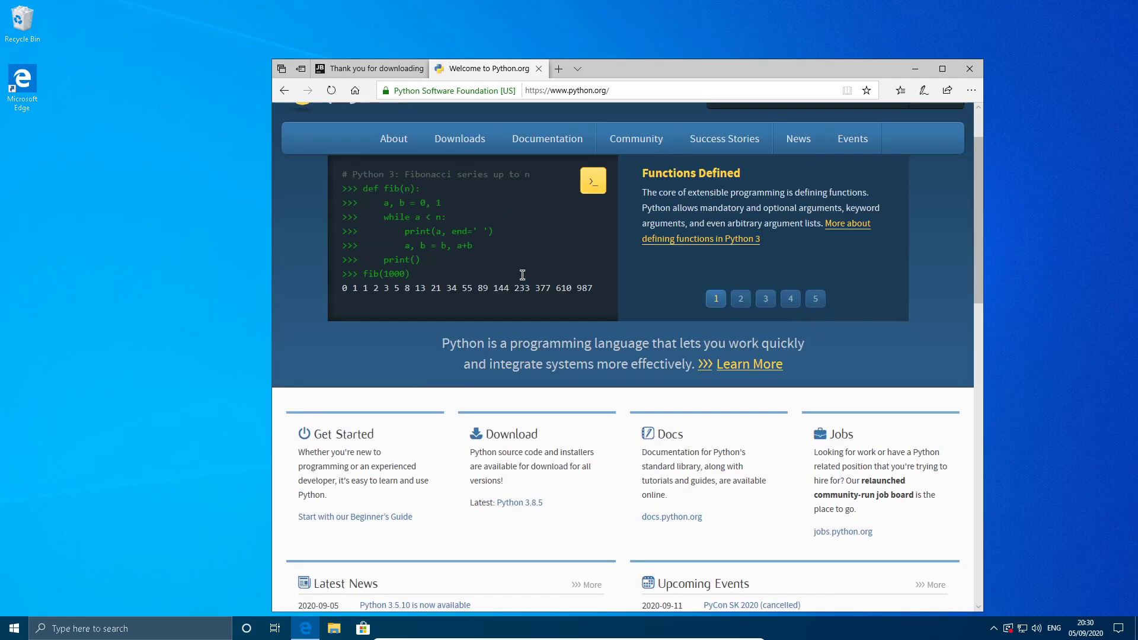
{"action": "mouse_move", "coordinate": [469, 224]}
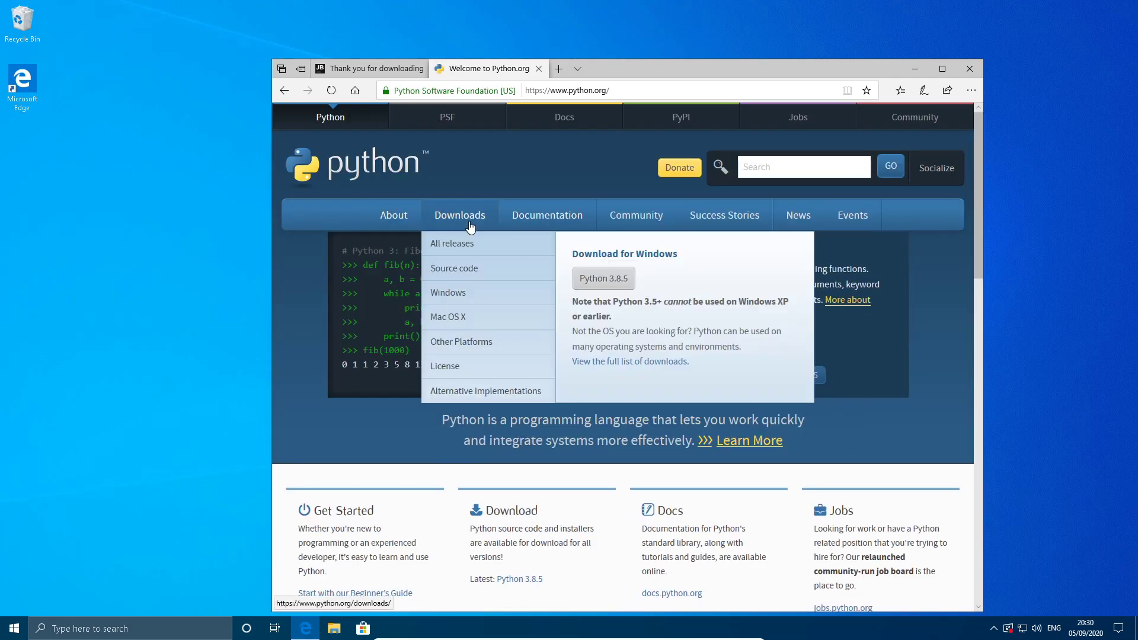
{"action": "left_click", "coordinate": [589, 281]}
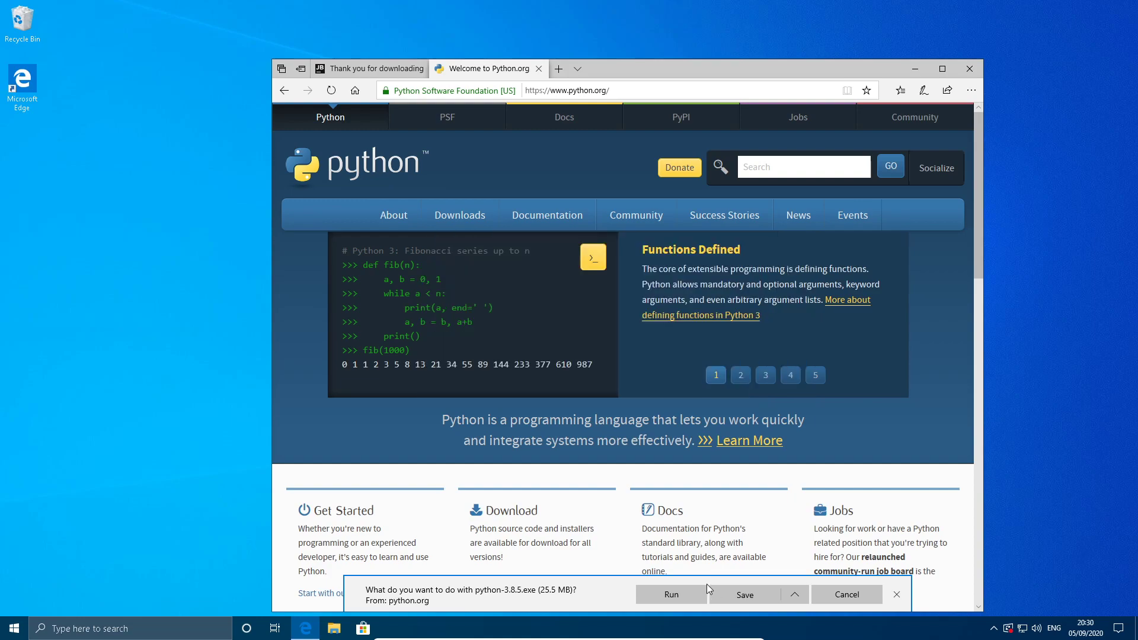
{"action": "left_click", "coordinate": [679, 594]}
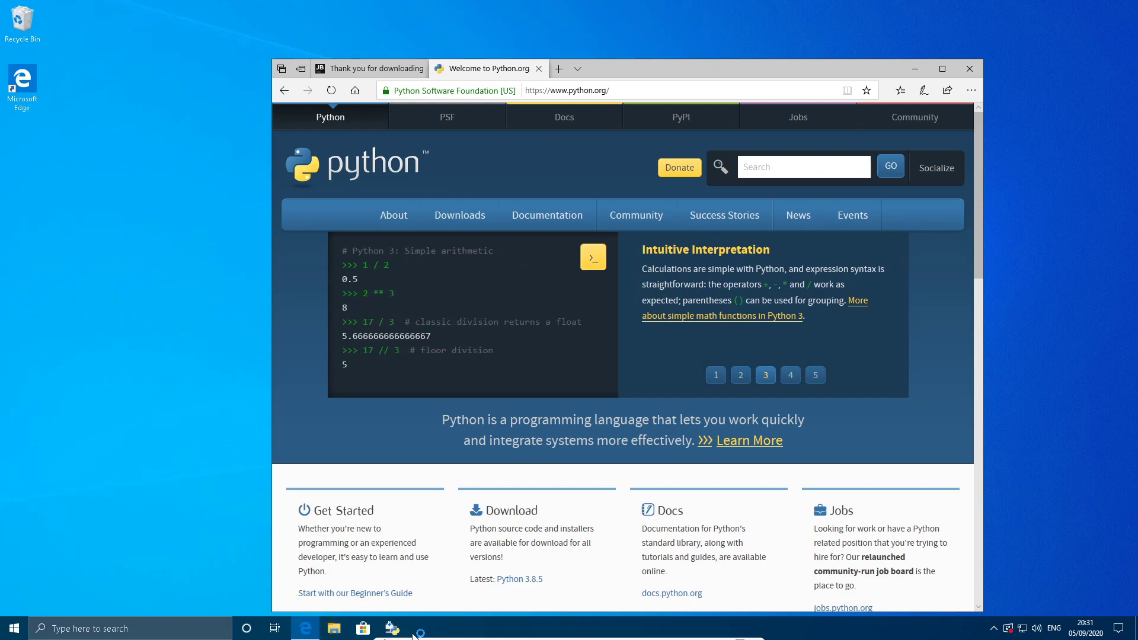
Bring up the Python 3.8.5 setup window and enable adding Python 3.8 to PATH.
{"action": "left_click", "coordinate": [404, 634]}
{"action": "left_click", "coordinate": [391, 571]}
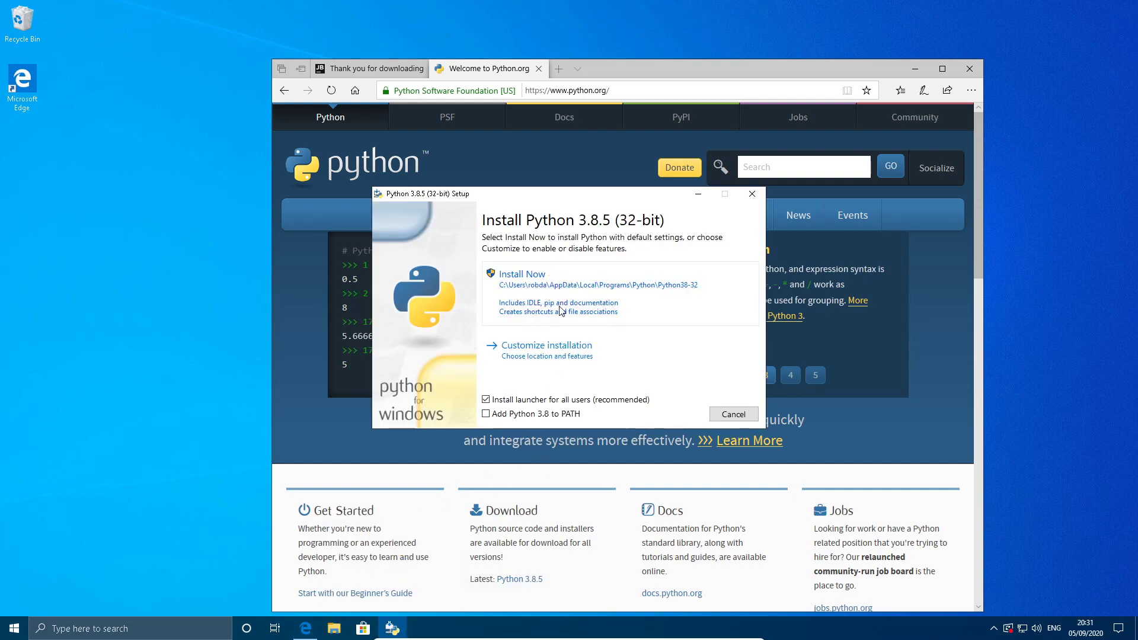
{"action": "left_click", "coordinate": [551, 418]}
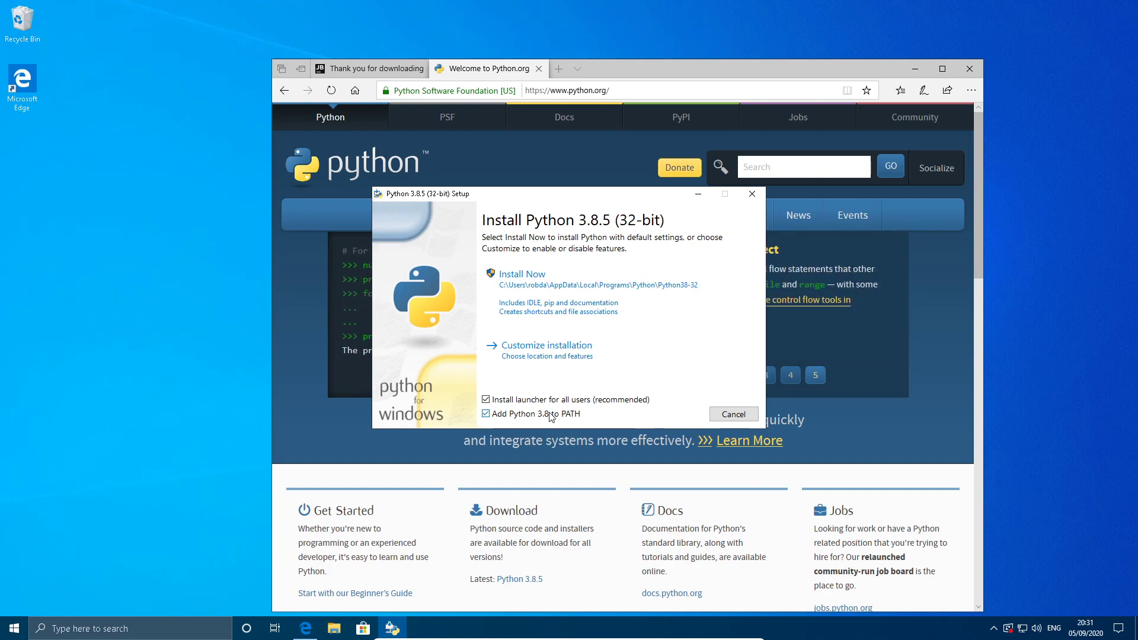
Look over the optional features, return and install Python 3.8.5 with the default settings, allowing it to make changes to the device.
{"action": "left_click", "coordinate": [582, 358]}
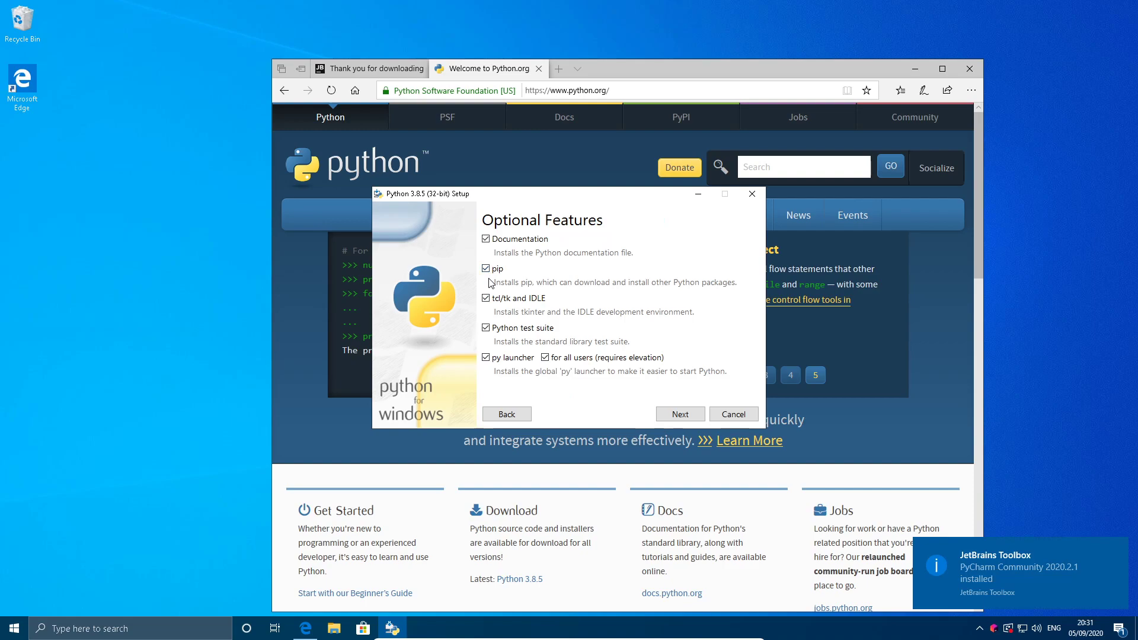
{"action": "left_click", "coordinate": [503, 414]}
{"action": "left_click", "coordinate": [619, 303]}
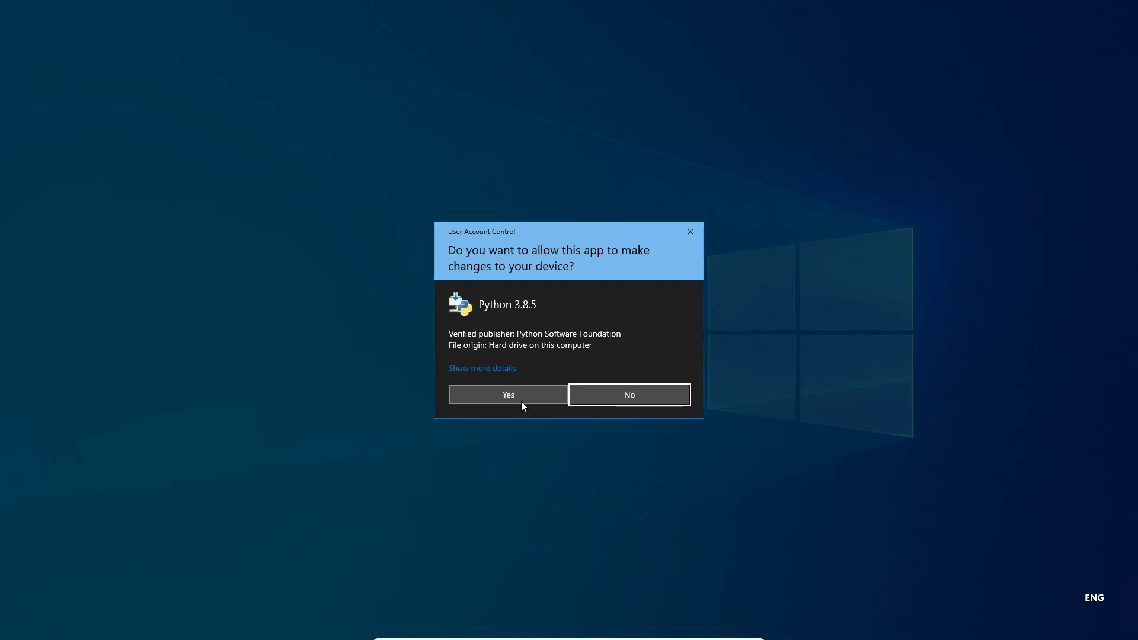
{"action": "left_click", "coordinate": [521, 400]}
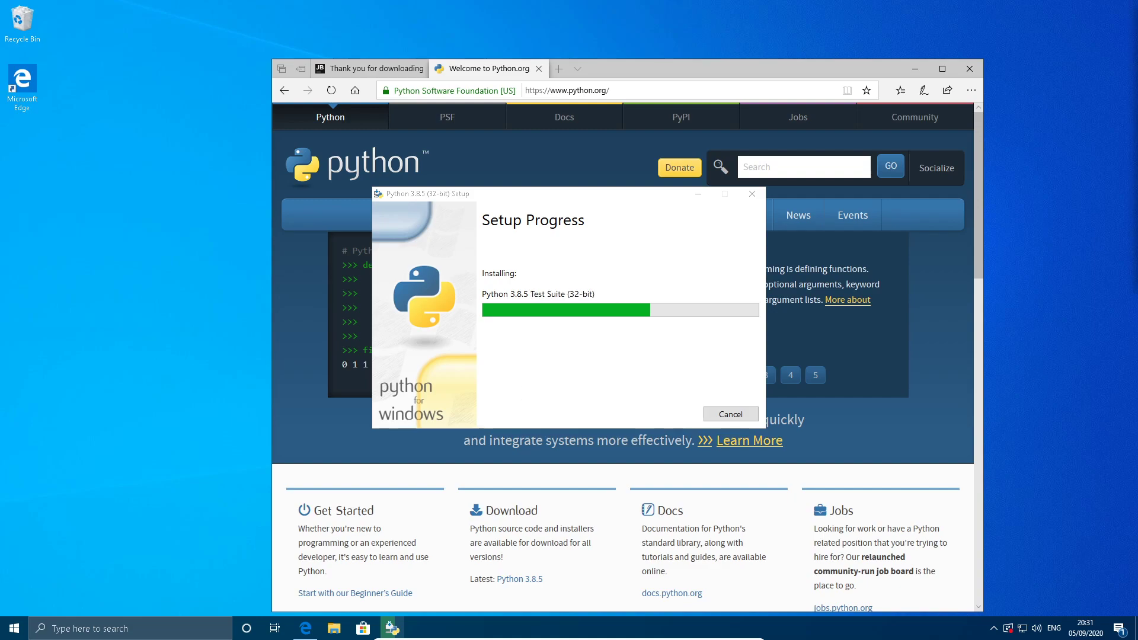
Bring the Linux host's terminal into view, run python to check its version and suspend the interpreter.
{"action": "left_click_drag", "start_coordinate": [1137, 23], "coordinate": [689, 118]}
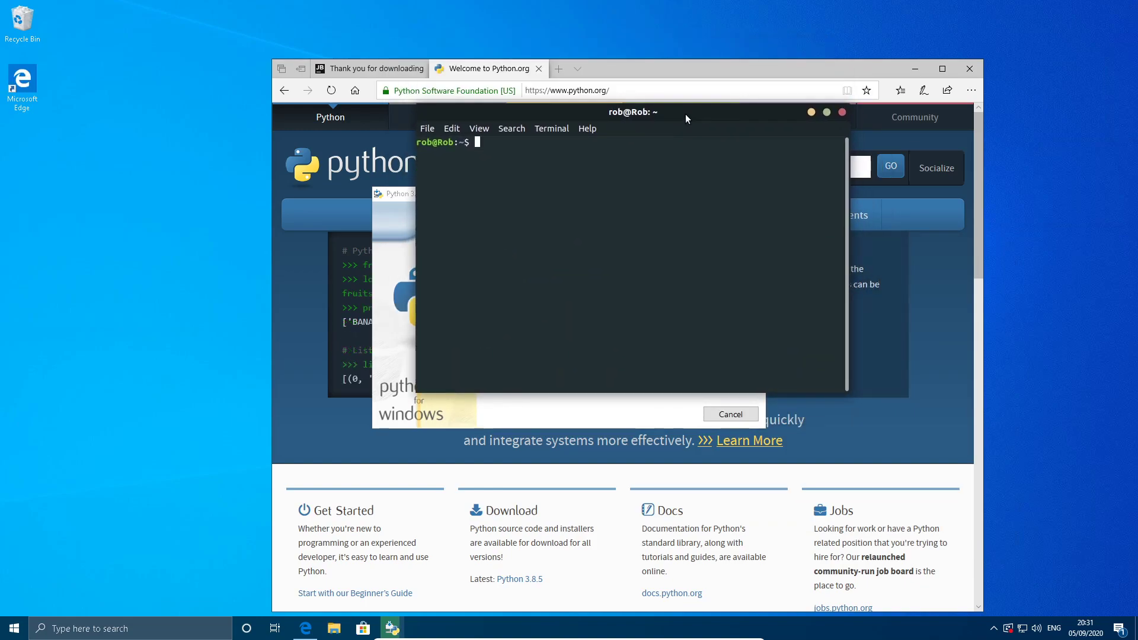
{"action": "type", "text": "python"}
{"action": "key", "text": "Return"}
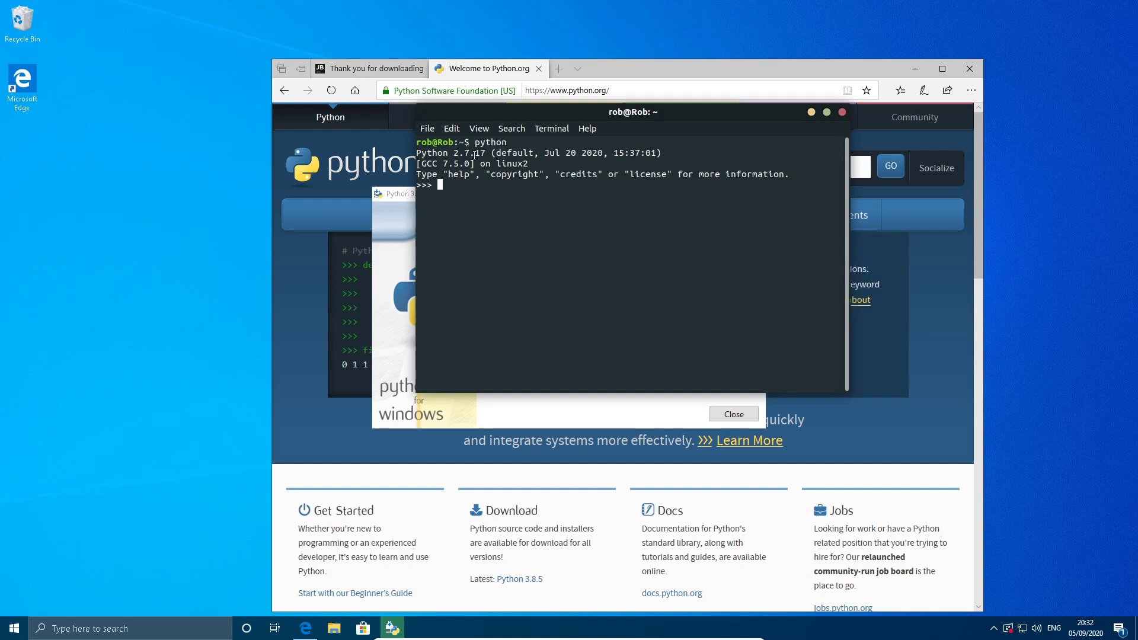
{"action": "key", "text": "ctrl+c"}
{"action": "key", "text": "ctrl+z"}
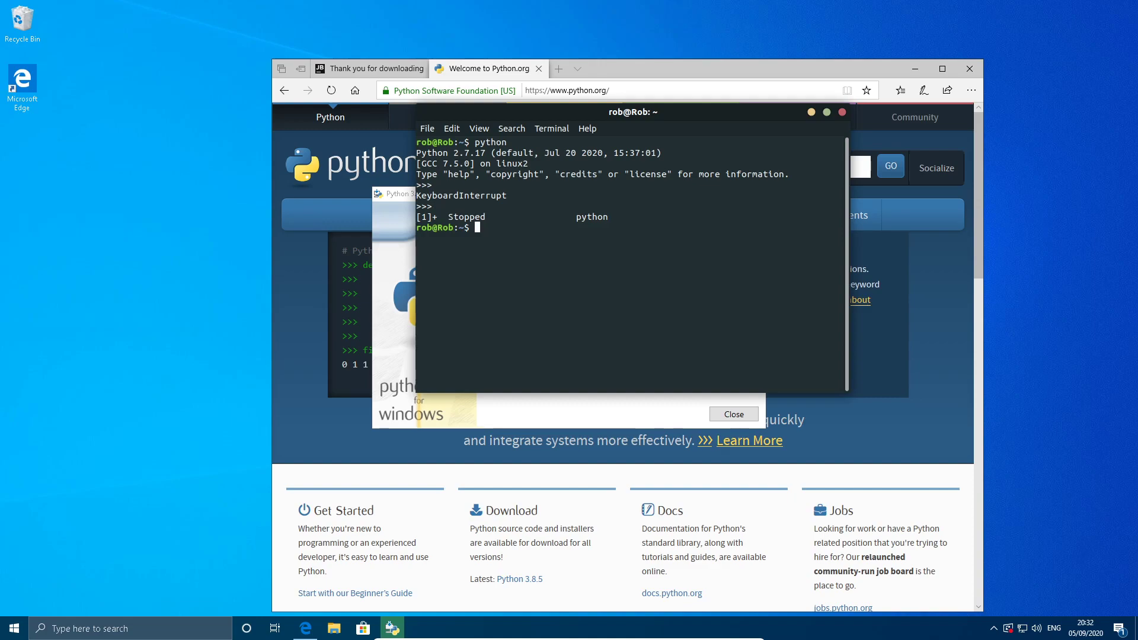
Run python3 in the Linux terminal to check its version and suspend the interpreter.
{"action": "type", "text": "python"}
{"action": "key", "text": "BackSpace"}
{"action": "key", "text": "BackSpace"}
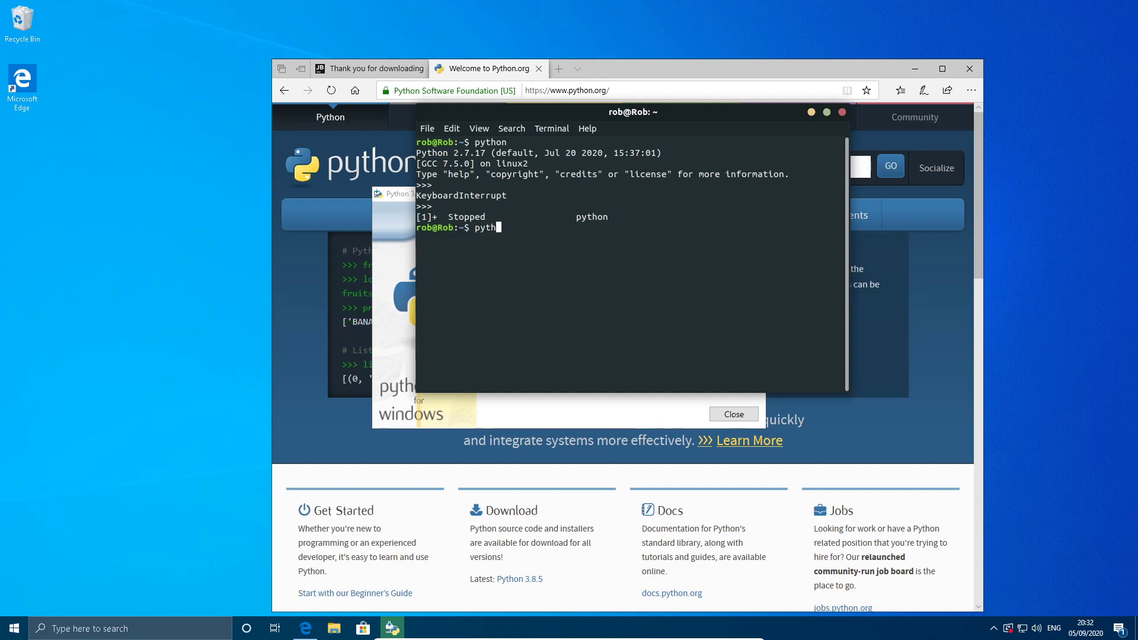
{"action": "type", "text": "on3"}
{"action": "key", "text": "Return"}
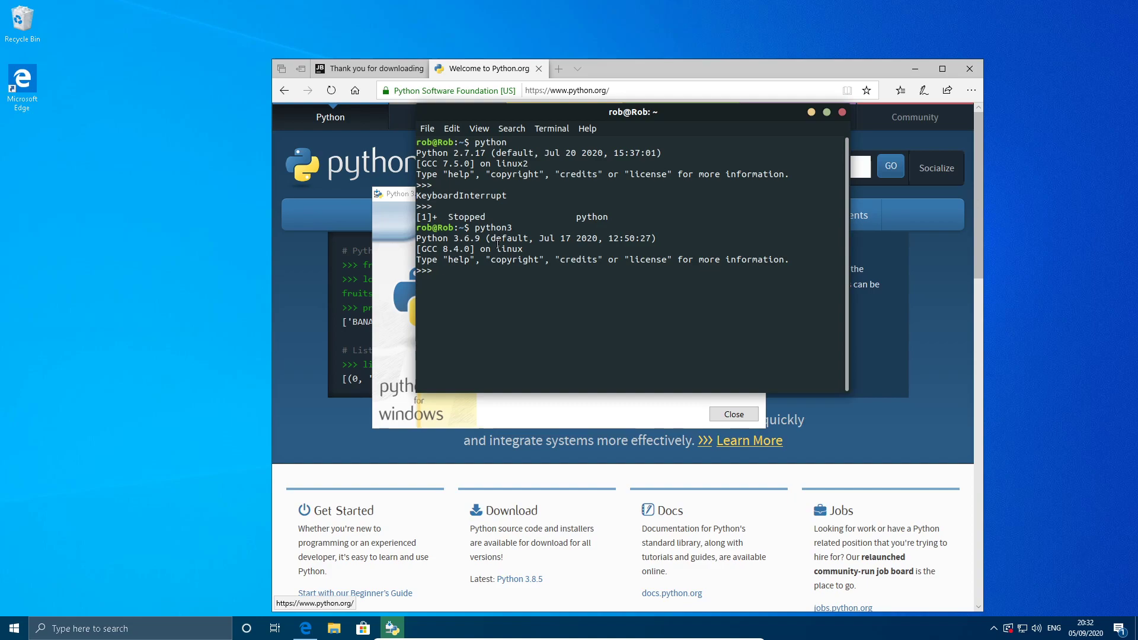
{"action": "key", "text": "ctrl+z"}
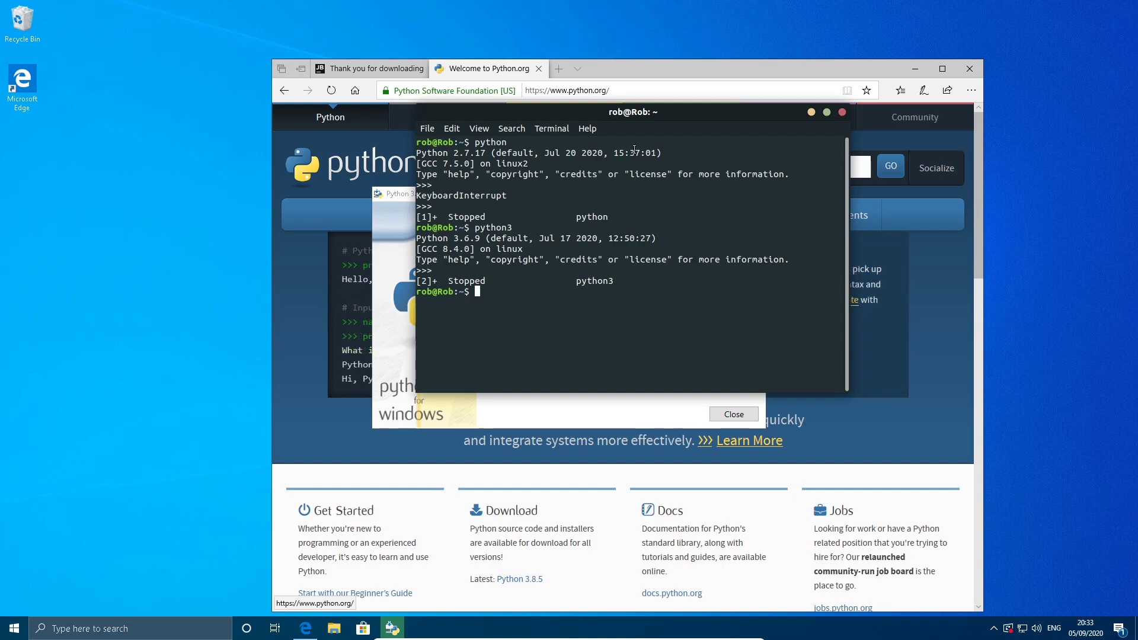
Move the terminal off the Python setup window and enter the command "sudo apt-get install python3.8" without running it.
{"action": "left_click_drag", "start_coordinate": [657, 121], "coordinate": [928, 225]}
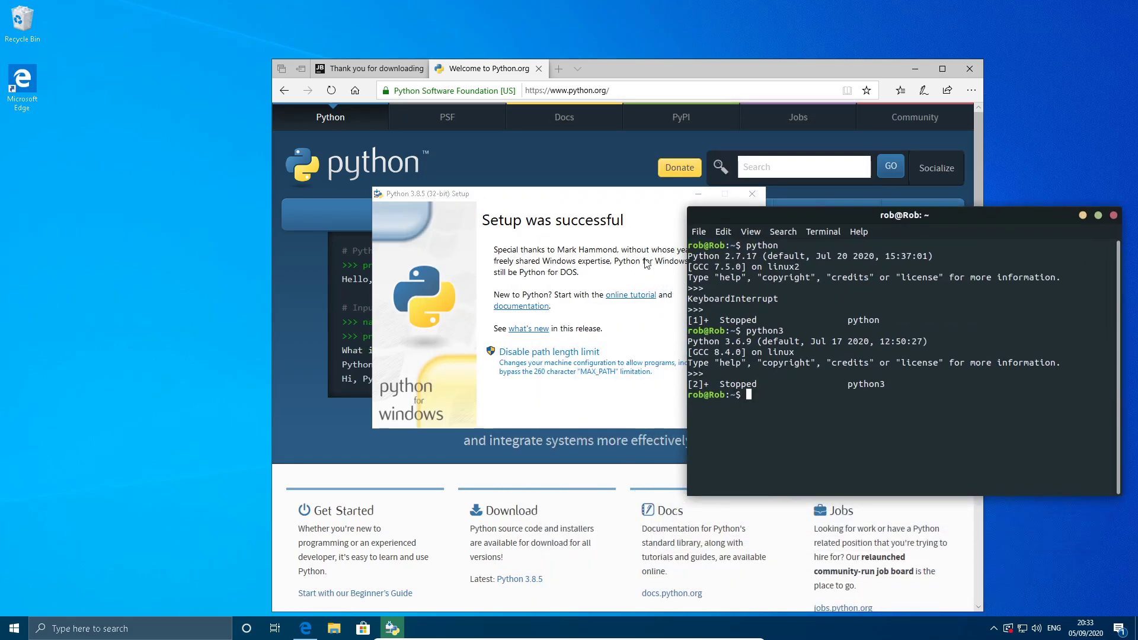
{"action": "type", "text": "sudo apt-get install python"}
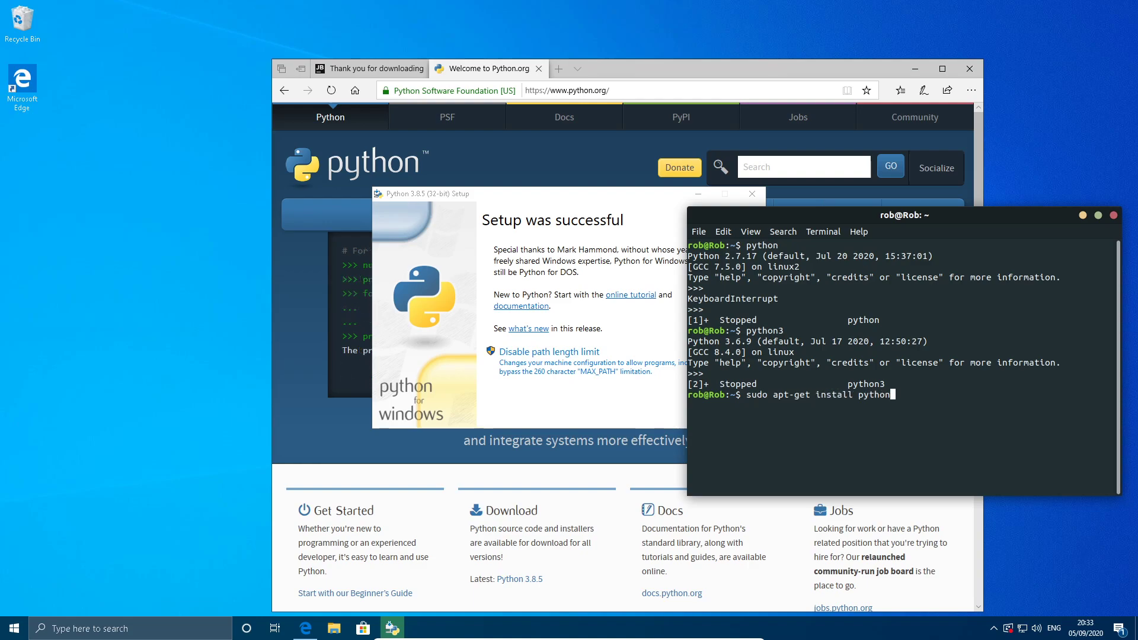
{"action": "type", "text": "3.8"}
Move the Python setup window aside and open the Downloads page on python.org to examine the release list.
{"action": "left_click_drag", "start_coordinate": [491, 194], "coordinate": [224, 284]}
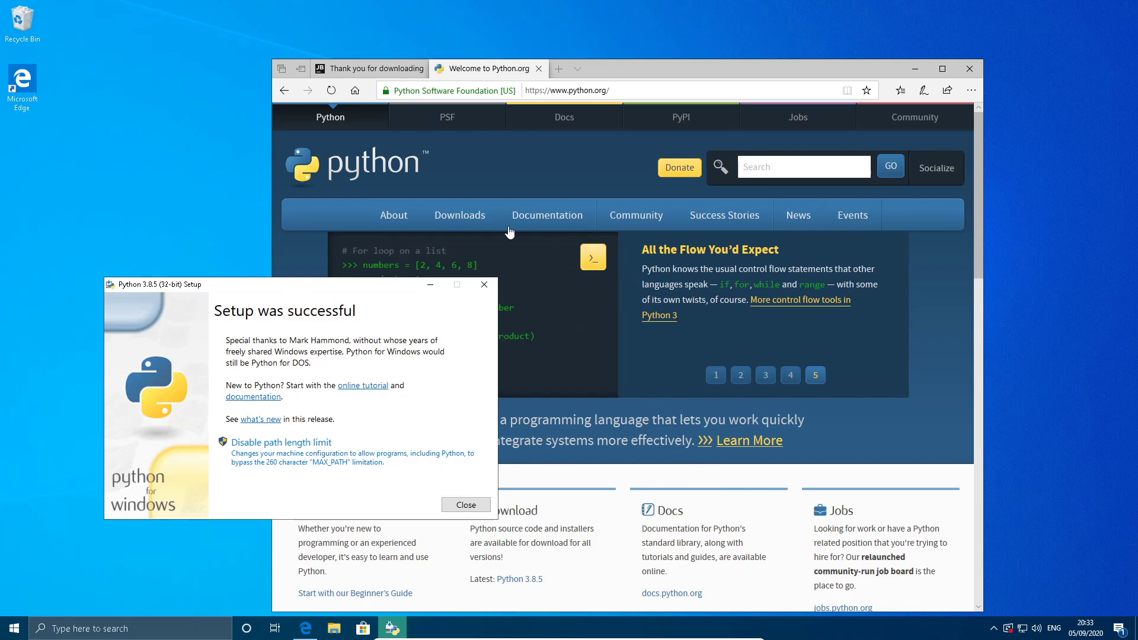
{"action": "left_click", "coordinate": [459, 214]}
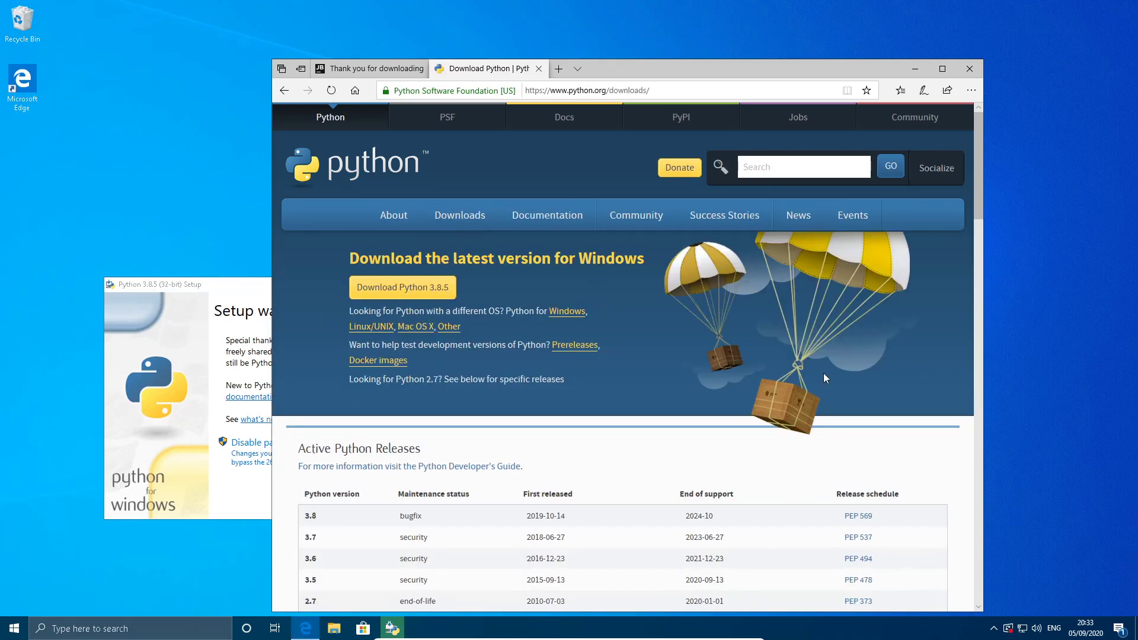
{"action": "key", "text": "super"}
{"action": "left_click", "coordinate": [982, 234]}
Return to the Linux terminal, complete the command as "sudo apt-get install python3.8.5" and run it.
{"action": "key", "text": "super"}
{"action": "left_click", "coordinate": [750, 456]}
{"action": "type", "text": ".5"}
{"action": "key", "text": "Return"}
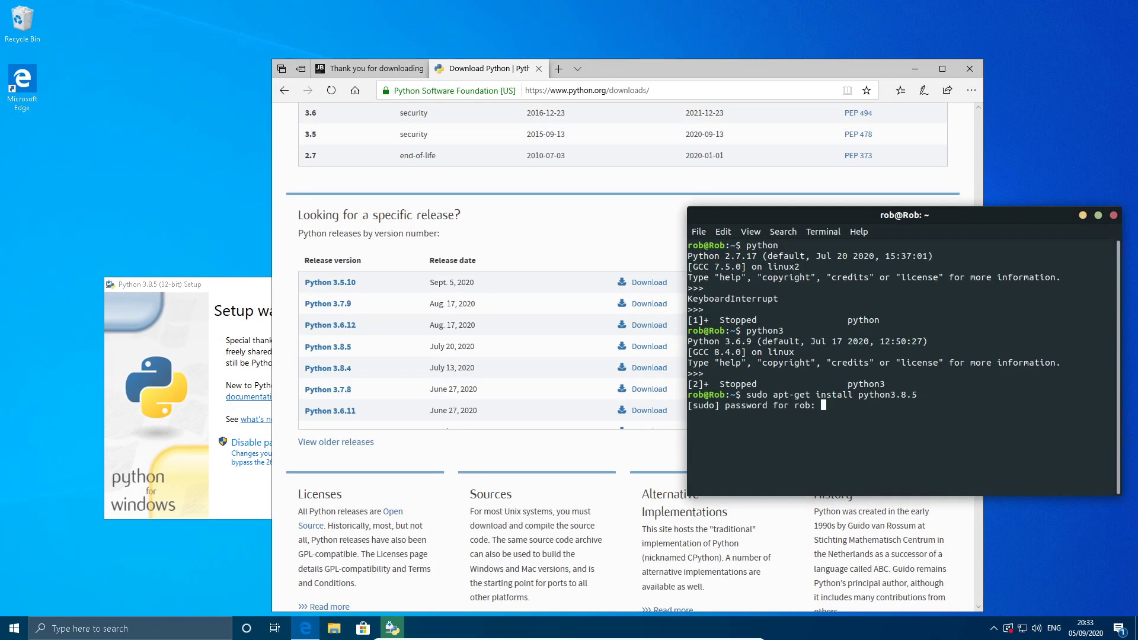
Submit the sudo password, rerun the installation as "sudo apt-get install python3.8" and accept it with y.
{"action": "key", "text": "Return"}
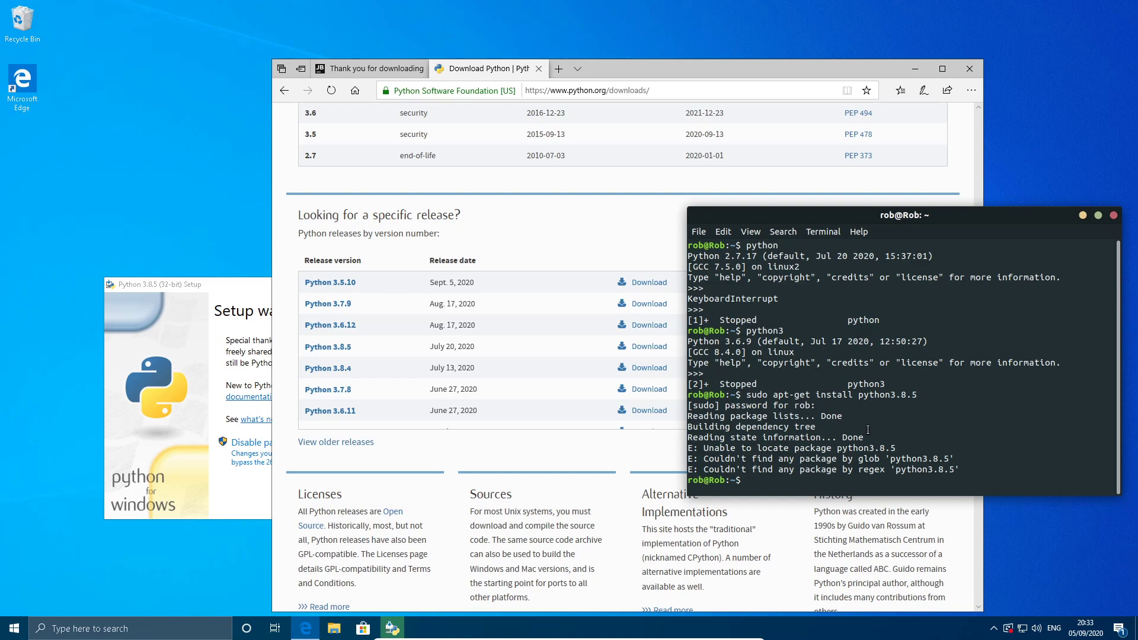
{"action": "key", "text": "Up"}
{"action": "key", "text": "BackSpace"}
{"action": "key", "text": "BackSpace"}
{"action": "key", "text": "Return"}
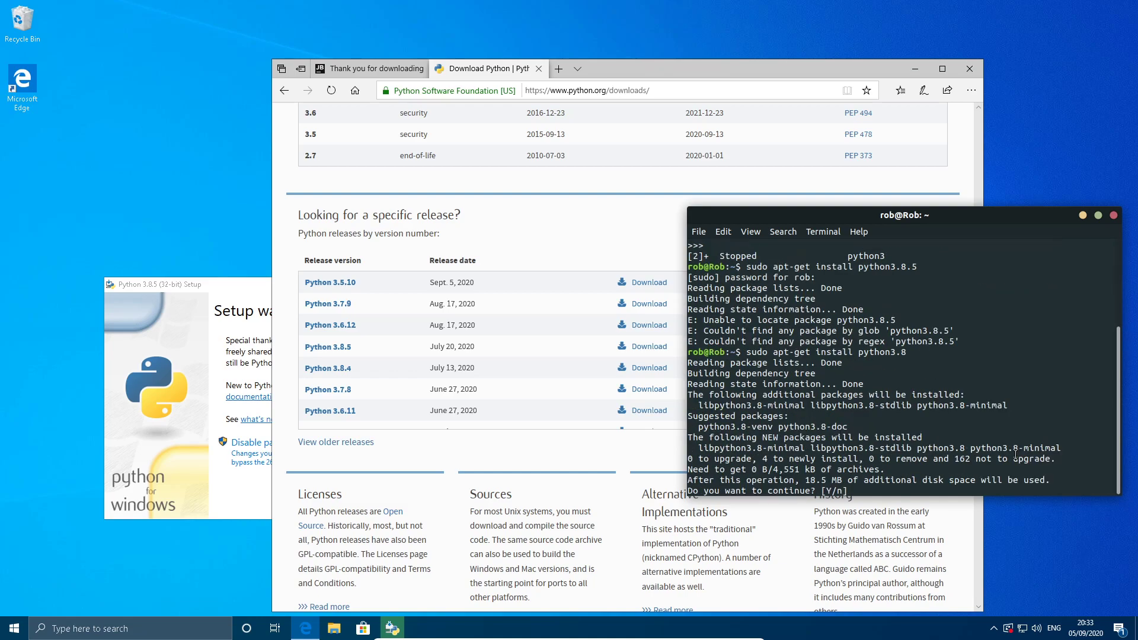
{"action": "type", "text": "y"}
{"action": "key", "text": "Return"}
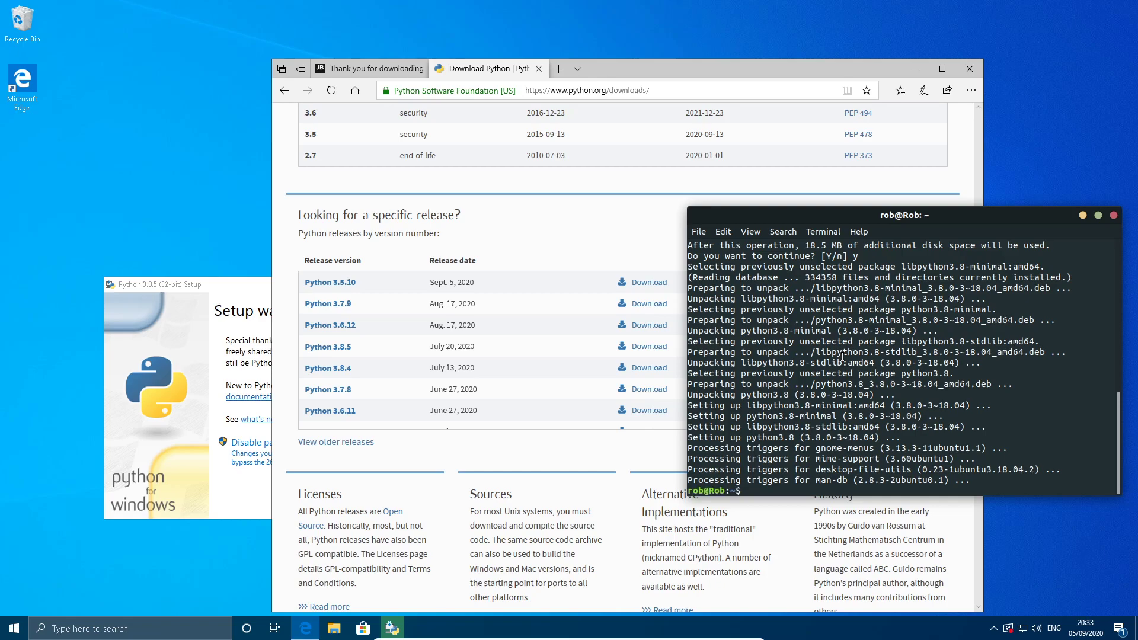
Run python3 and python3.8 in the Linux terminal to check their versions, suspending each interpreter.
{"action": "type", "text": "python3"}
{"action": "key", "text": "Return"}
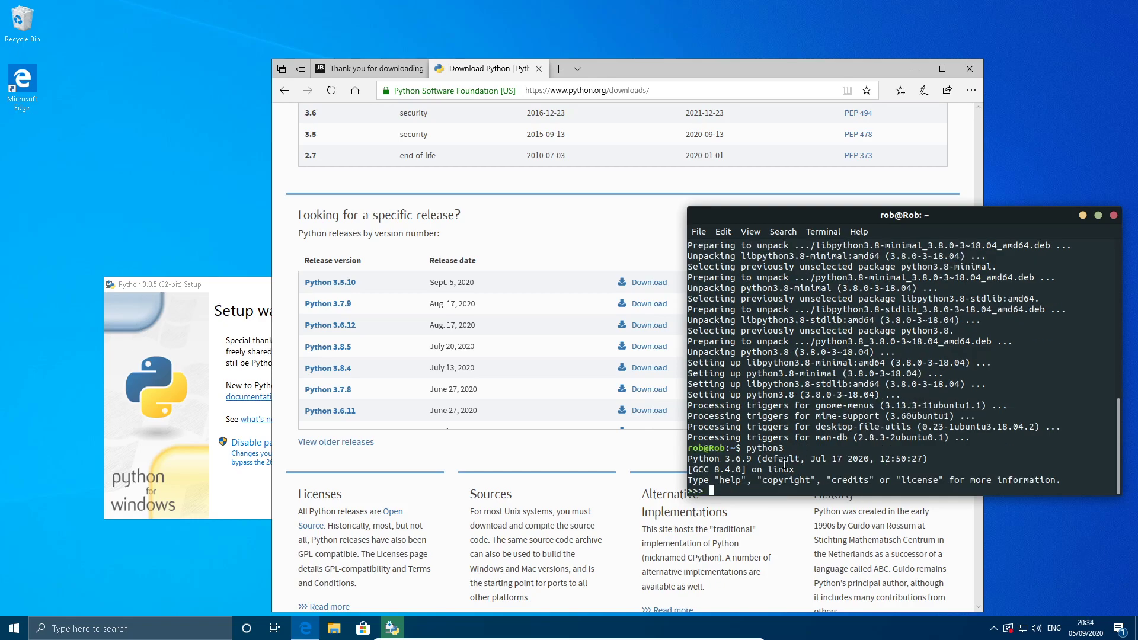
{"action": "key", "text": "ctrl+z"}
{"action": "type", "text": "pyt"}
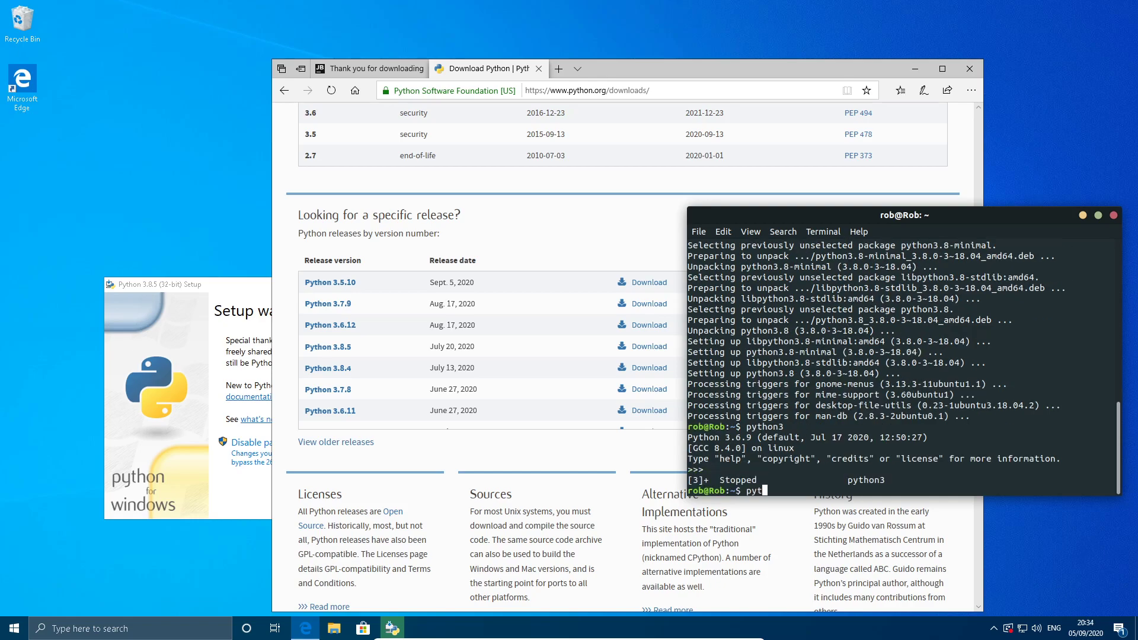
{"action": "type", "text": "hon3.8"}
{"action": "key", "text": "Return"}
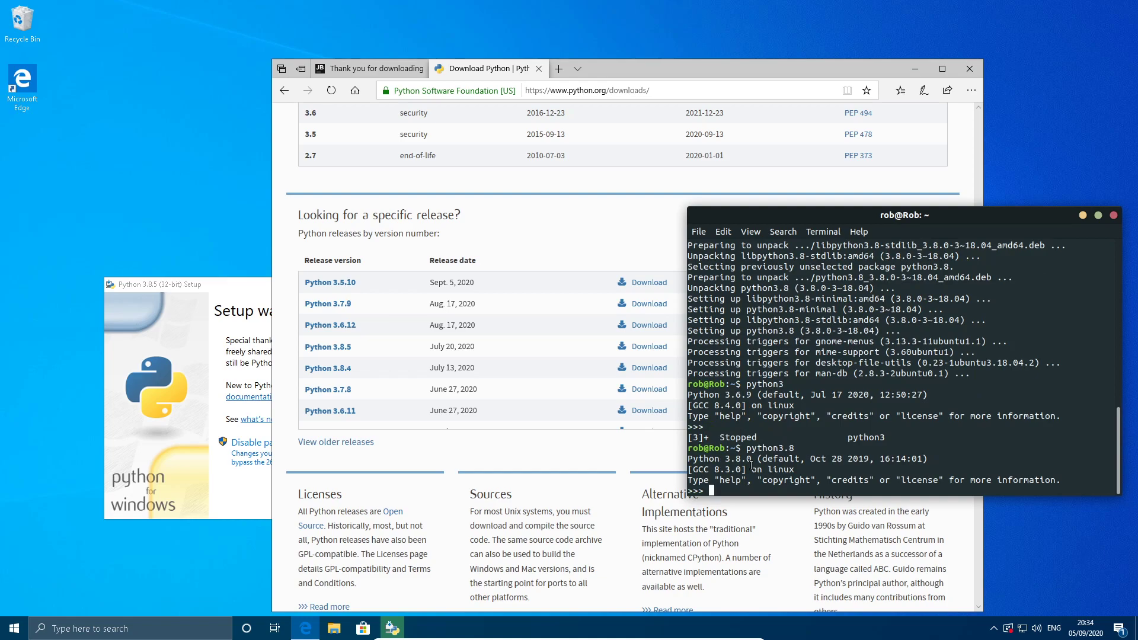
{"action": "key", "text": "ctrl+z"}
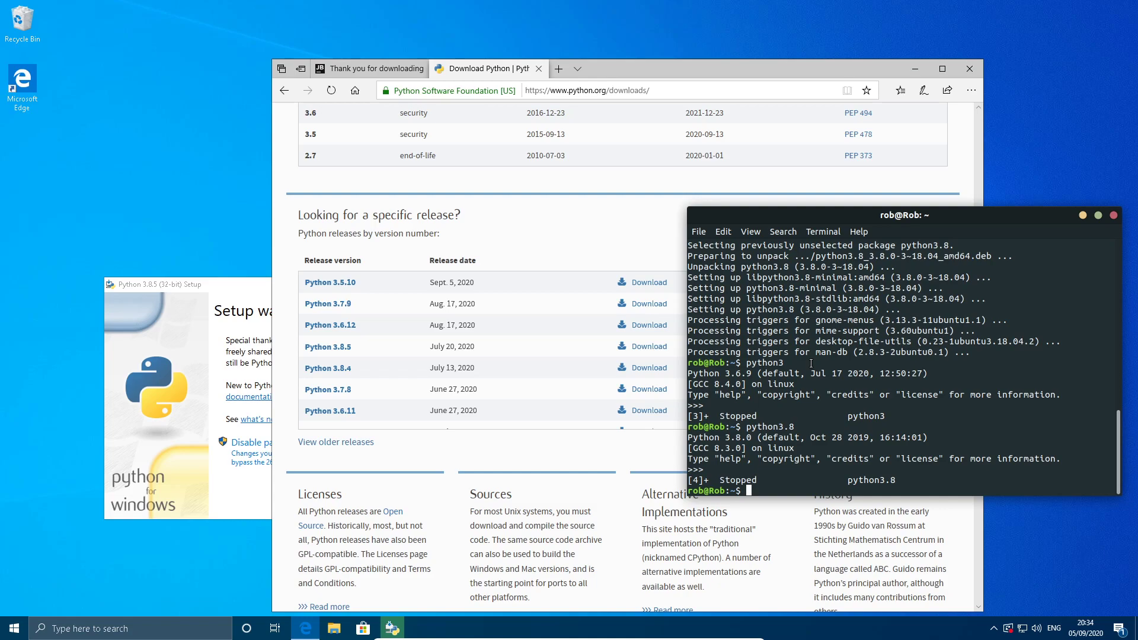
{"action": "type", "text": "nano ./bashrc"}
{"action": "key", "text": "Return"}
{"action": "key", "text": "ctrl+x"}
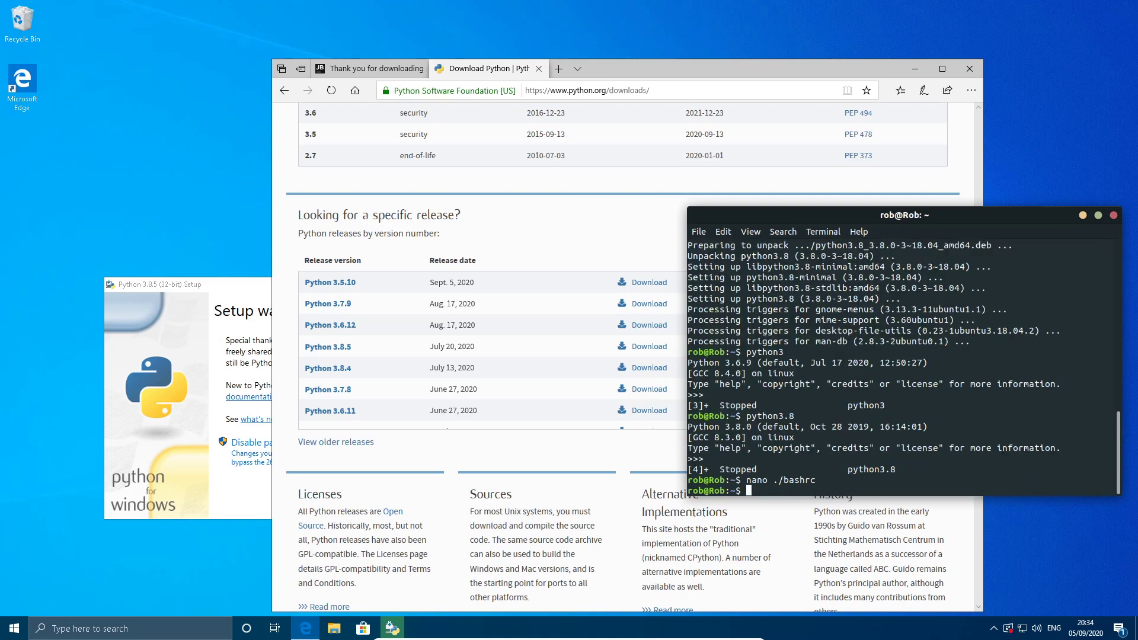
Correct the previous command to "nano .bashrc" and run it to open the file.
{"action": "key", "text": "Up"}
{"action": "key", "text": "Left"}
{"action": "key", "text": "Left"}
{"action": "key", "text": "Left"}
{"action": "key", "text": "Left"}
{"action": "key", "text": "Left"}
{"action": "key", "text": "Left"}
{"action": "key", "text": "BackSpace"}
{"action": "key", "text": "Return"}
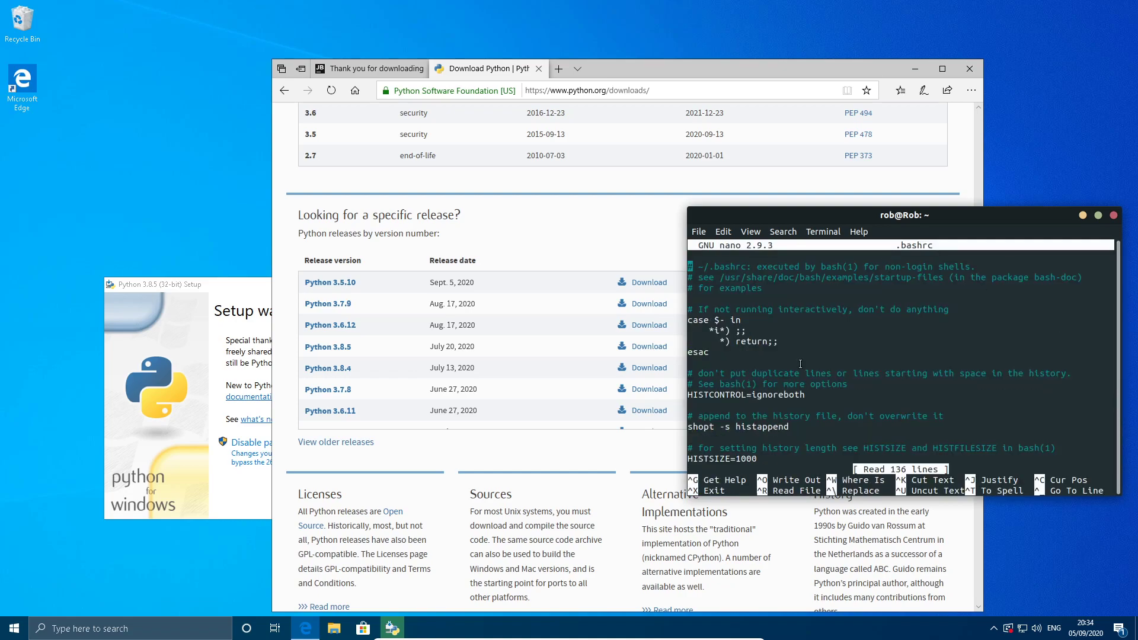
Examine the alias and export definitions in .bashrc, including the cw alias, exit nano and close the Linux terminal.
{"action": "scroll", "coordinate": [931, 351], "scroll_direction": "down", "scroll_amount": 20}
{"action": "scroll", "coordinate": [932, 351], "scroll_direction": "down", "scroll_amount": 5}
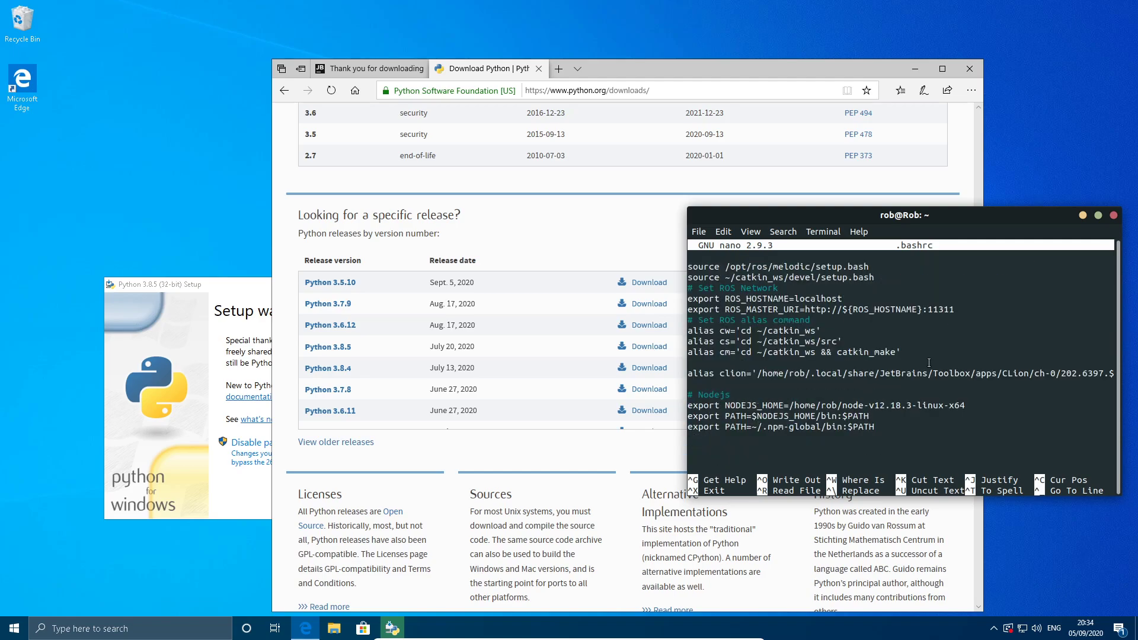
{"action": "scroll", "coordinate": [929, 361], "scroll_direction": "up", "scroll_amount": 6}
{"action": "scroll", "coordinate": [928, 361], "scroll_direction": "up", "scroll_amount": 8}
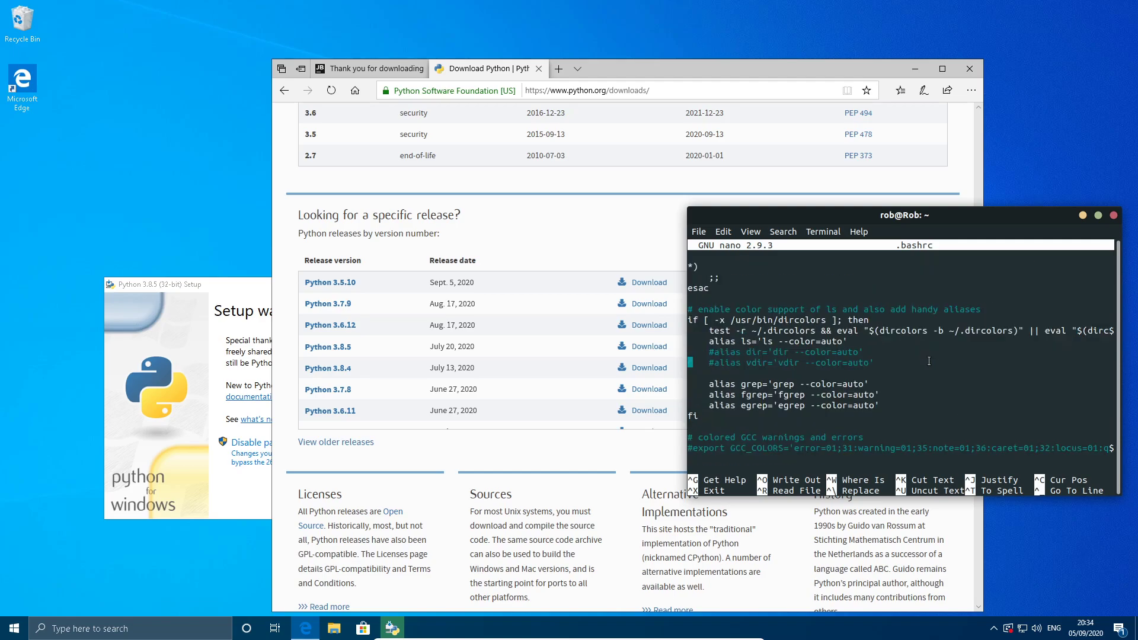
{"action": "scroll", "coordinate": [928, 361], "scroll_direction": "up", "scroll_amount": 6}
{"action": "scroll", "coordinate": [929, 361], "scroll_direction": "up", "scroll_amount": 9}
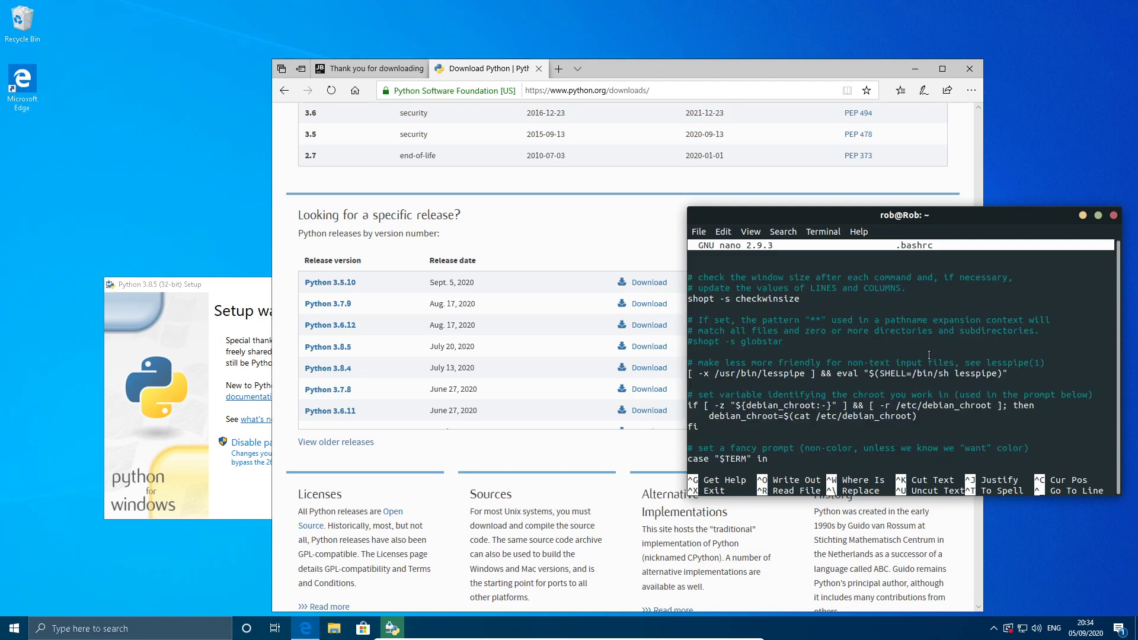
{"action": "scroll", "coordinate": [924, 361], "scroll_direction": "down", "scroll_amount": 15}
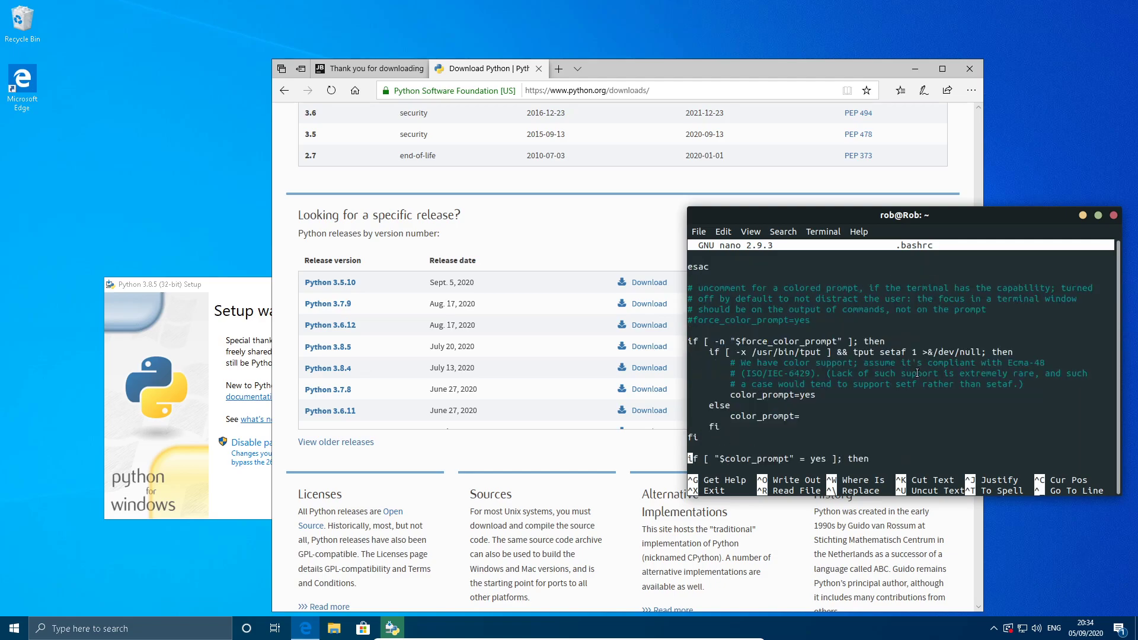
{"action": "scroll", "coordinate": [914, 376], "scroll_direction": "down", "scroll_amount": 14}
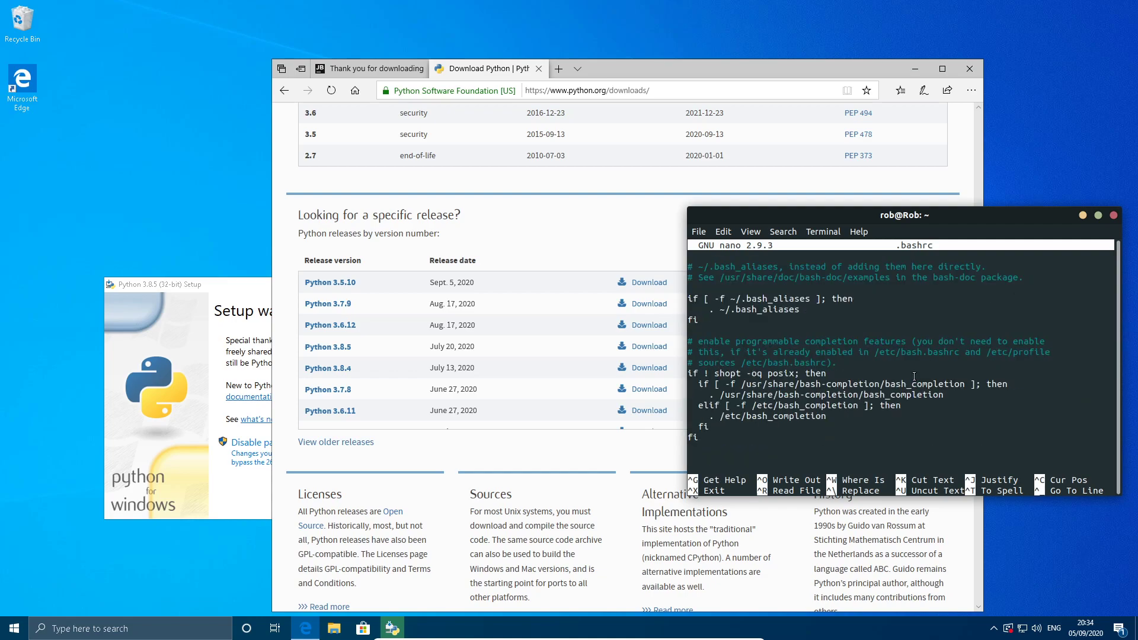
{"action": "scroll", "coordinate": [914, 376], "scroll_direction": "down", "scroll_amount": 4}
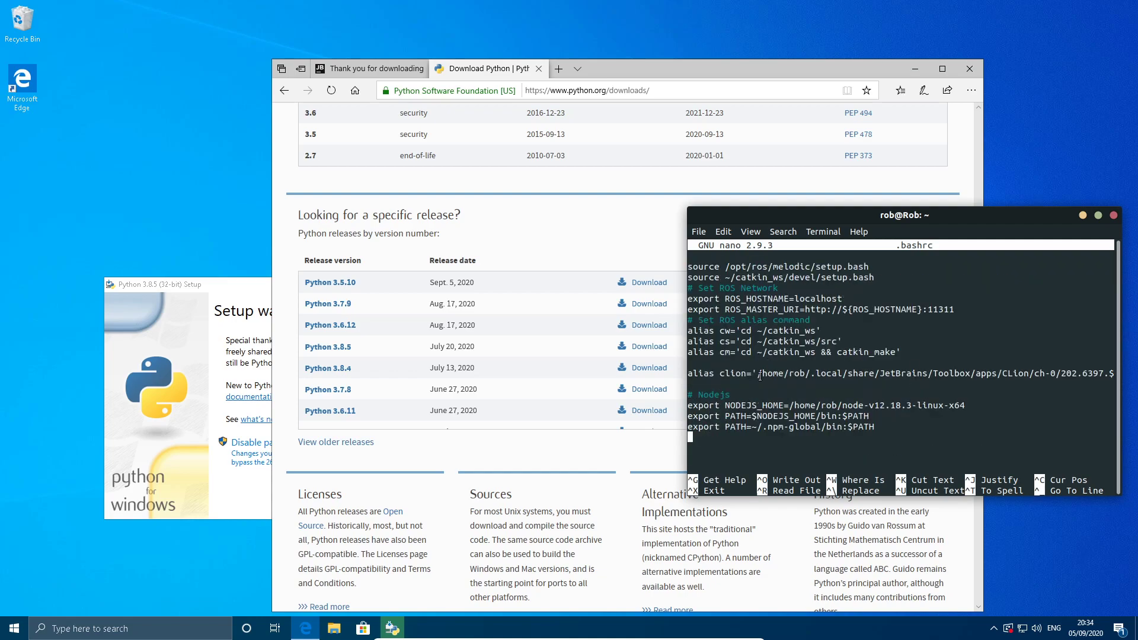
{"action": "scroll", "coordinate": [829, 325], "scroll_direction": "up", "scroll_amount": 3}
{"action": "scroll", "coordinate": [895, 301], "scroll_direction": "down", "scroll_amount": 3}
{"action": "left_click_drag", "start_coordinate": [745, 330], "coordinate": [826, 332]}
{"action": "left_click", "coordinate": [826, 332]}
{"action": "key", "text": "ctrl+x"}
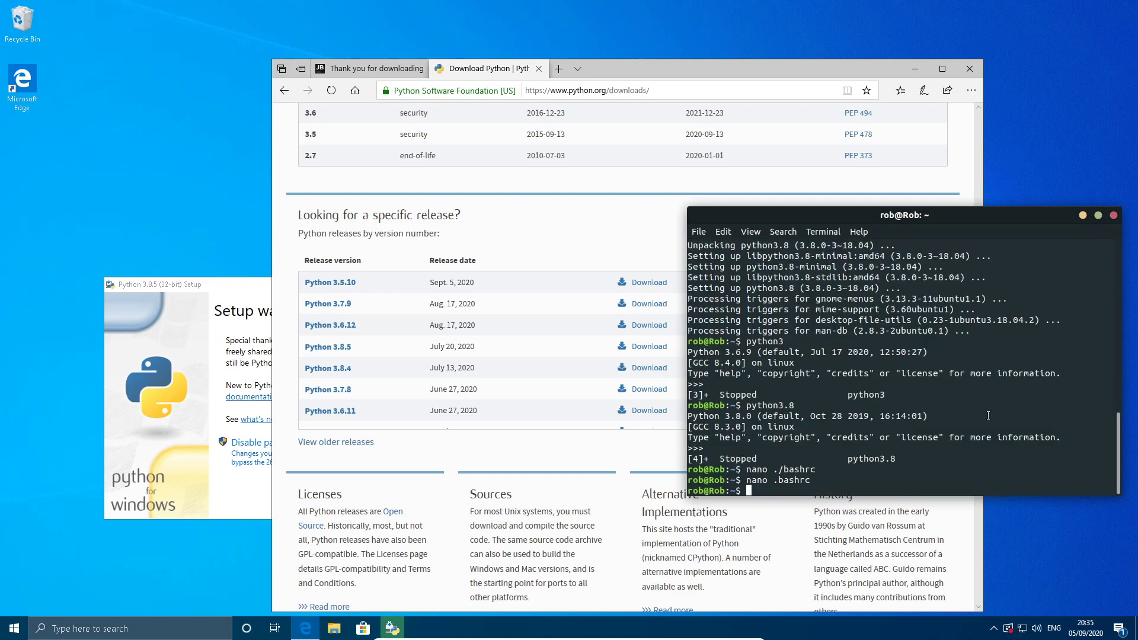
{"action": "left_click", "coordinate": [1111, 216]}
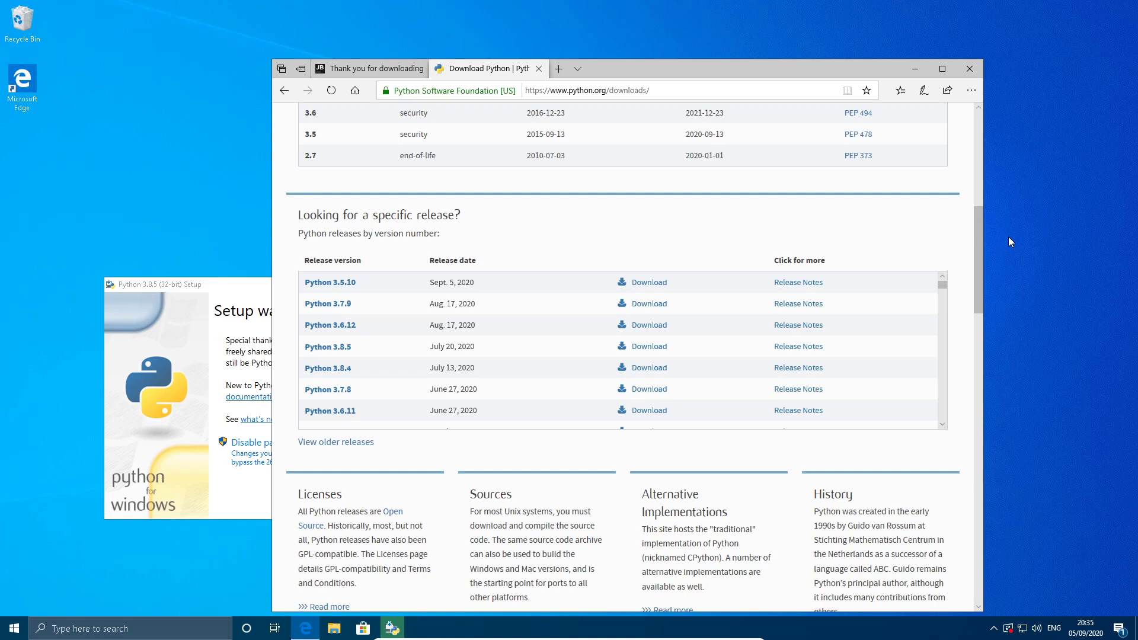
Bring the Python 3.8.5 setup window over the browser, disable the path length limit with administrator approval and close the setup.
{"action": "left_click_drag", "start_coordinate": [172, 287], "coordinate": [553, 131]}
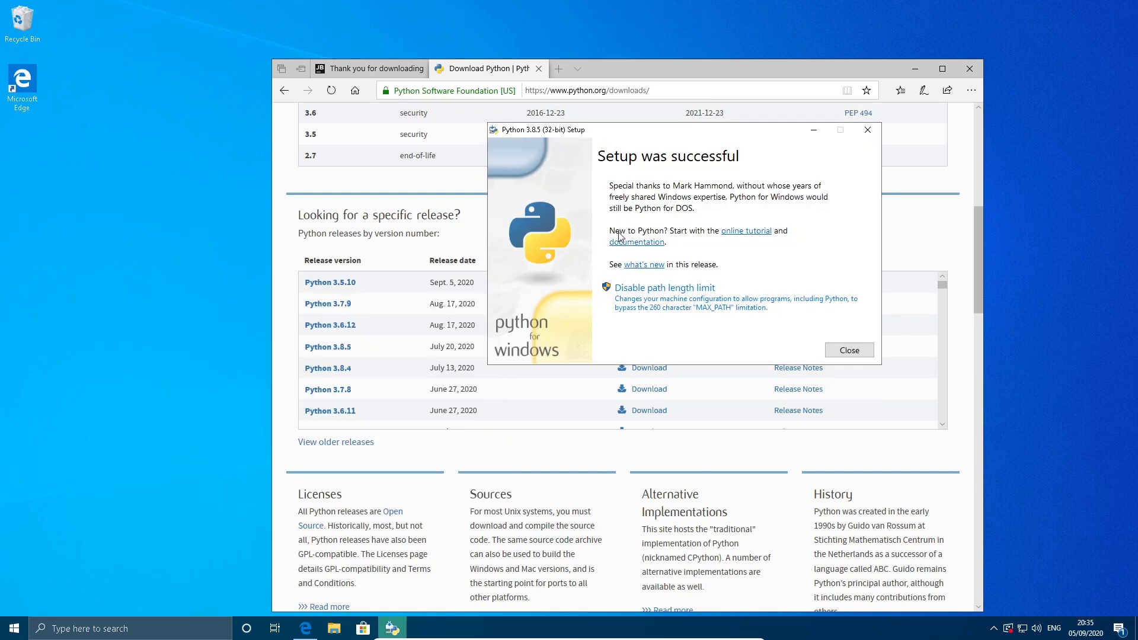
{"action": "left_click", "coordinate": [692, 298]}
{"action": "left_click", "coordinate": [493, 393]}
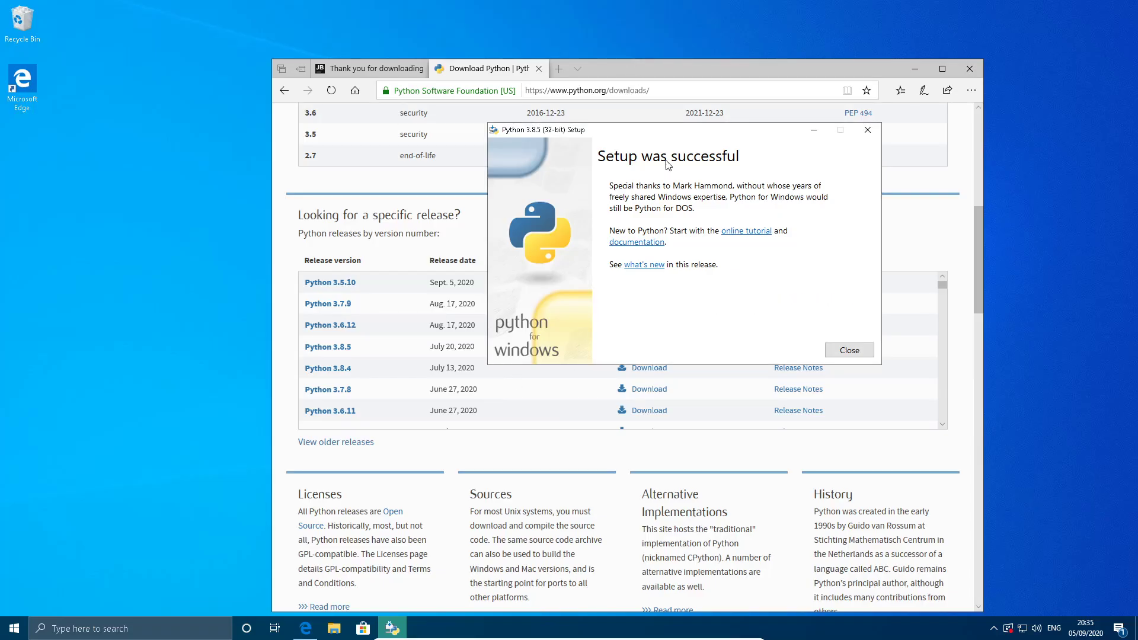
{"action": "left_click", "coordinate": [849, 350]}
Search Windows for "python", launch the python run command and dismiss it.
{"action": "left_click", "coordinate": [11, 627]}
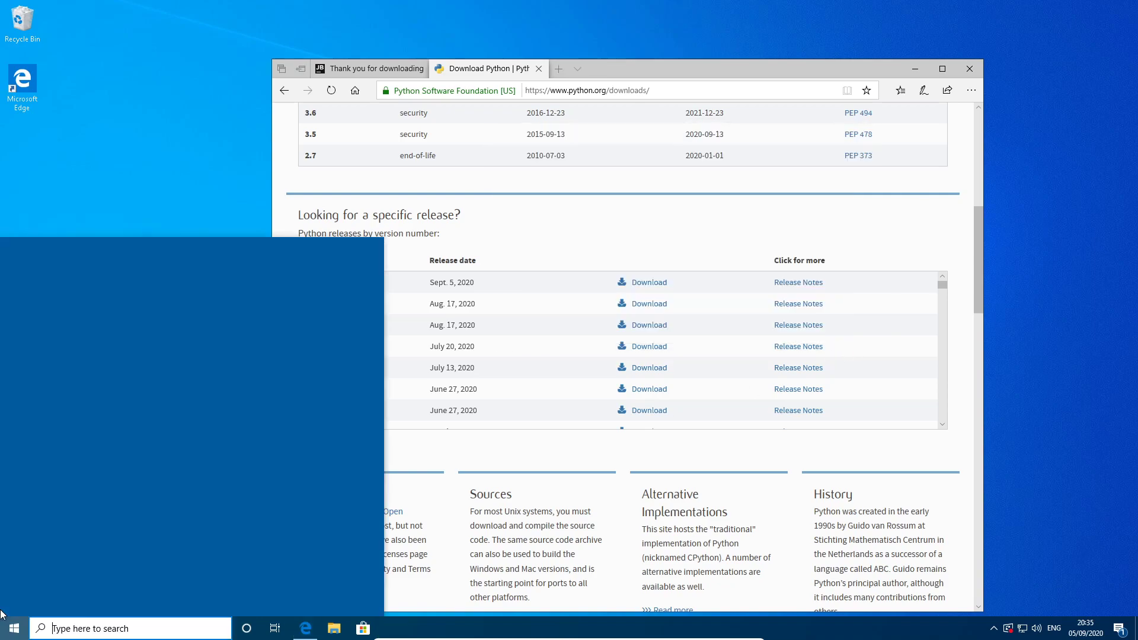
{"action": "type", "text": "pytho"}
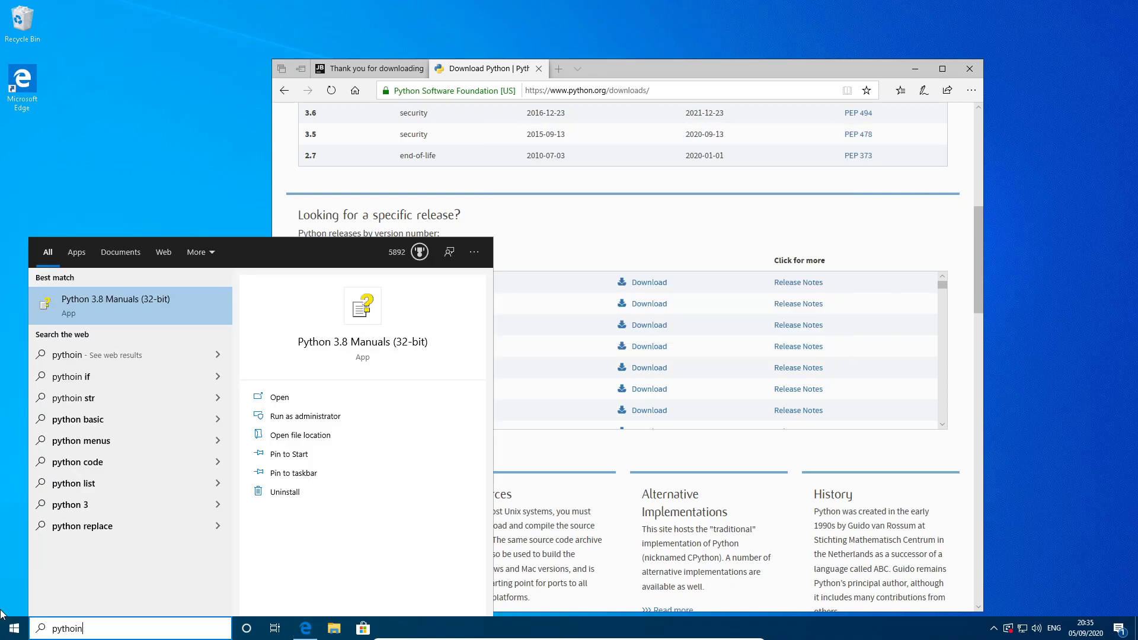
{"action": "type", "text": "n"}
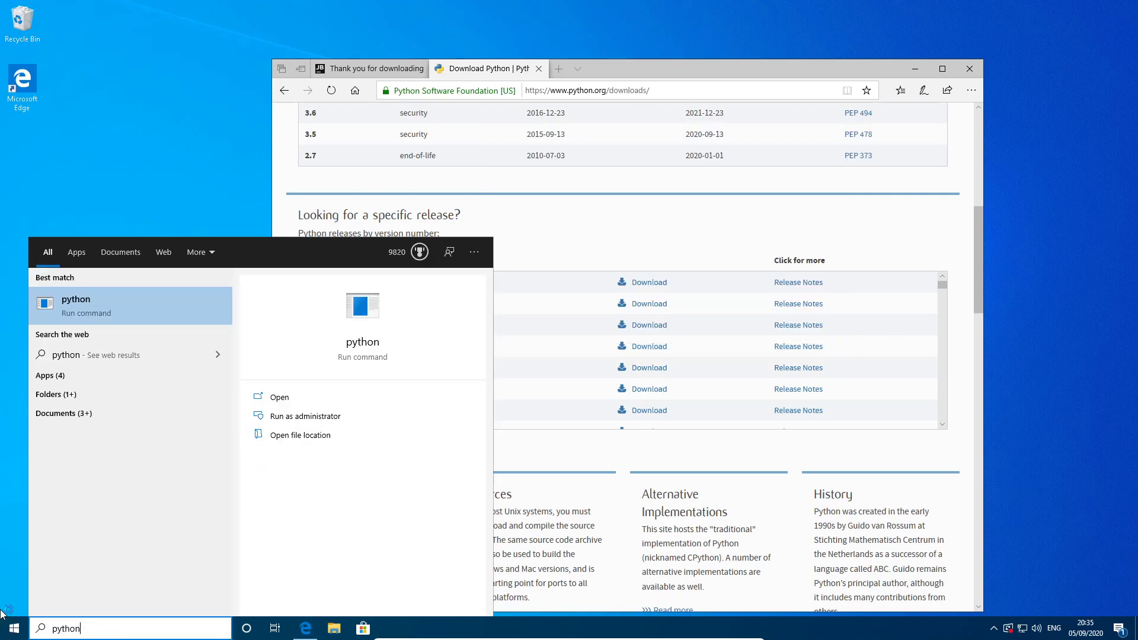
{"action": "key", "text": "Return"}
{"action": "left_click", "coordinate": [743, 50]}
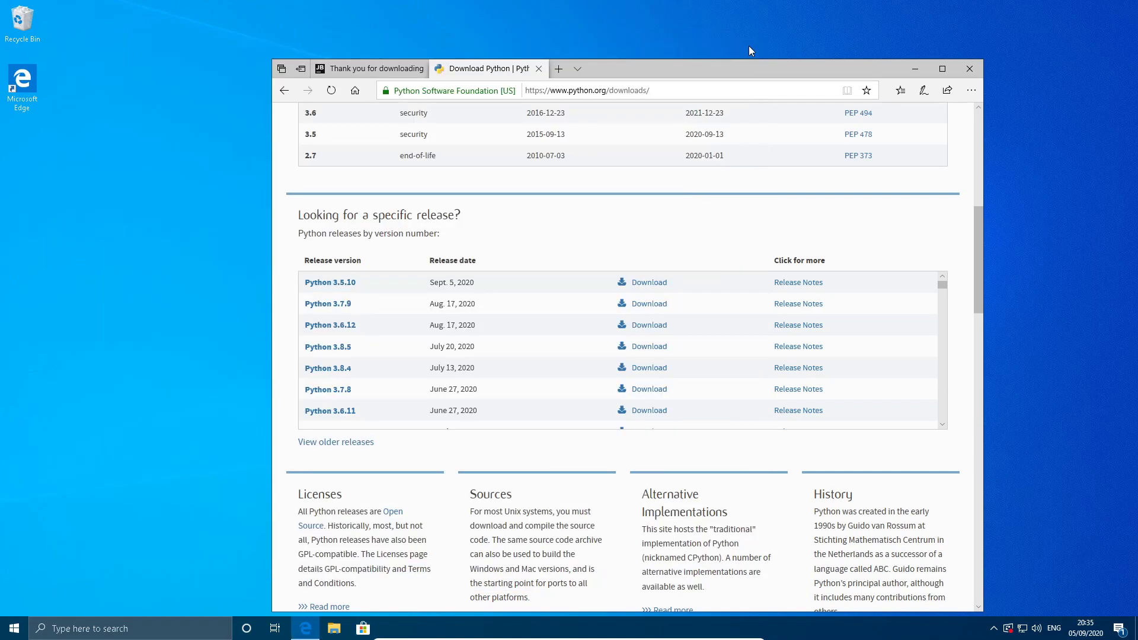
Open a Command Prompt, run python to check the installed version and close the window.
{"action": "key", "text": "super"}
{"action": "key", "text": "super"}
{"action": "key", "text": "super"}
{"action": "type", "text": "py"}
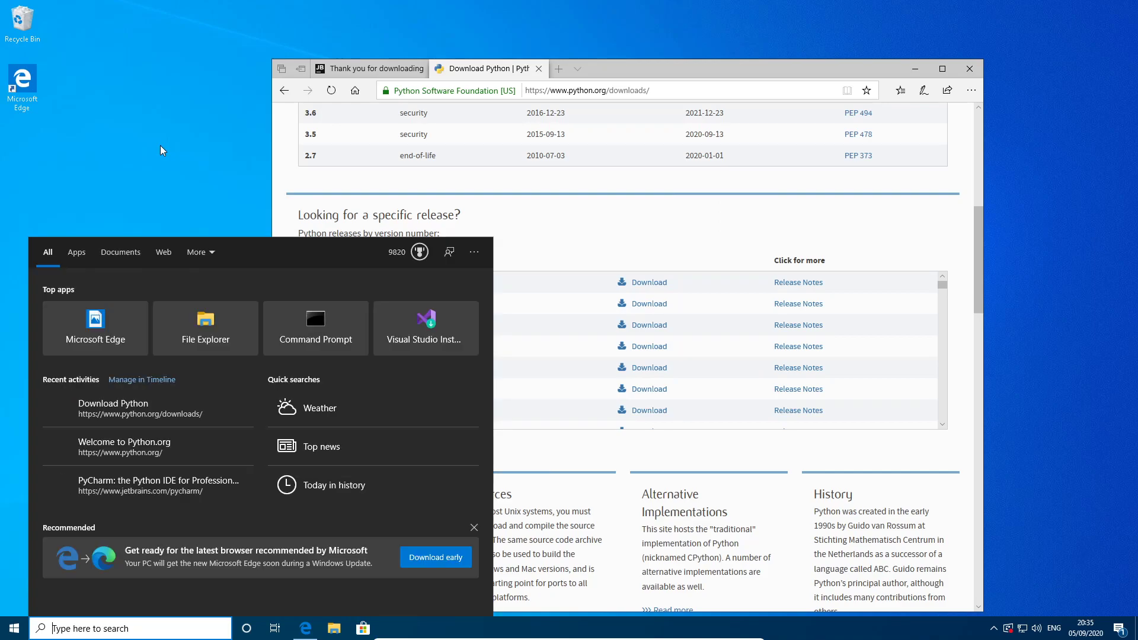
{"action": "type", "text": "cmd"}
{"action": "key", "text": "Return"}
{"action": "type", "text": "python"}
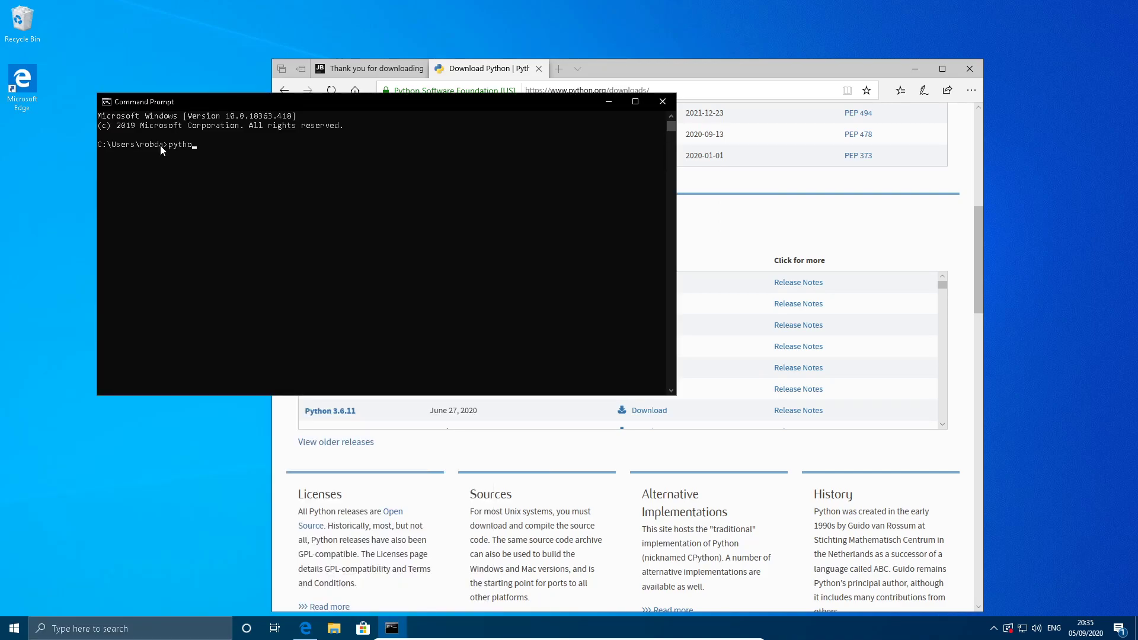
{"action": "key", "text": "Return"}
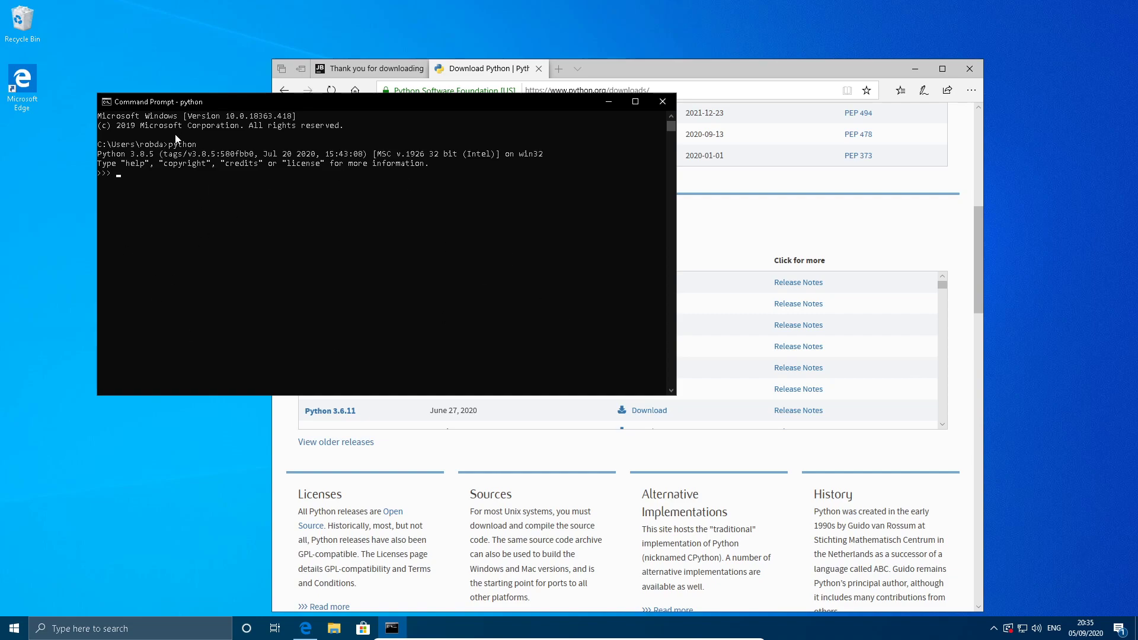
{"action": "left_click_drag", "start_coordinate": [130, 154], "coordinate": [158, 154]}
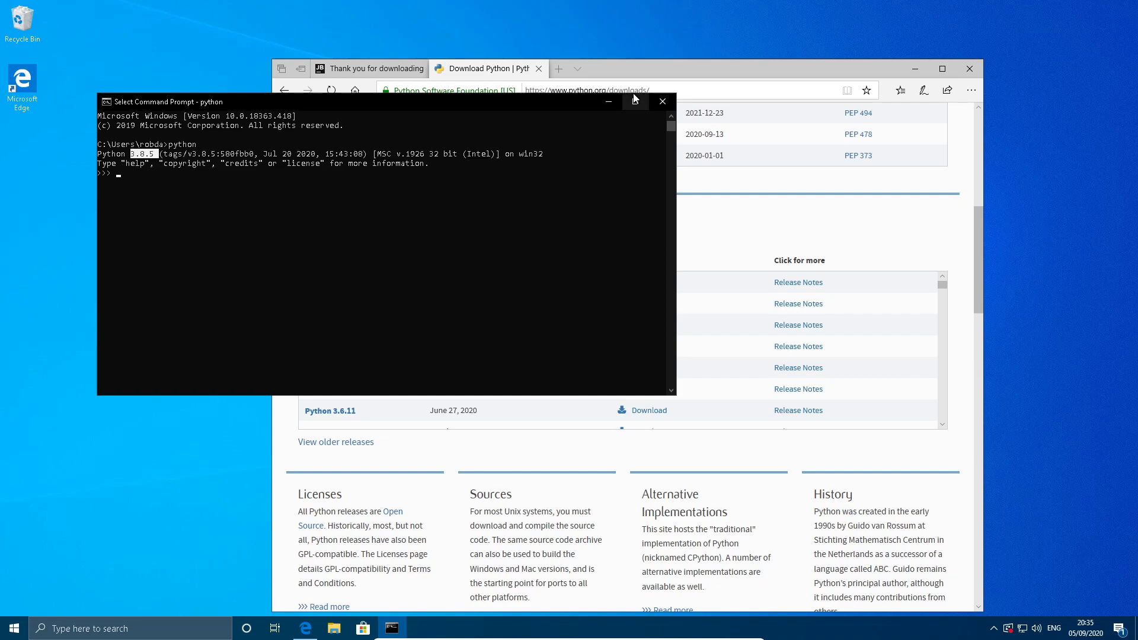
{"action": "left_click", "coordinate": [662, 101]}
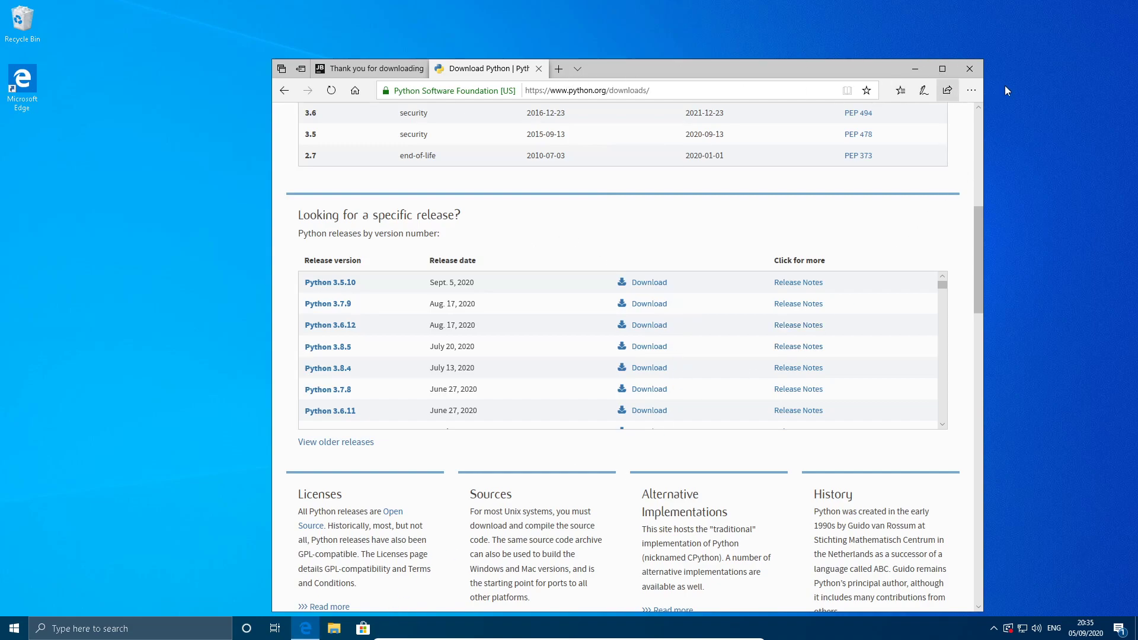
Close the browser with all its tabs.
{"action": "left_click", "coordinate": [978, 74]}
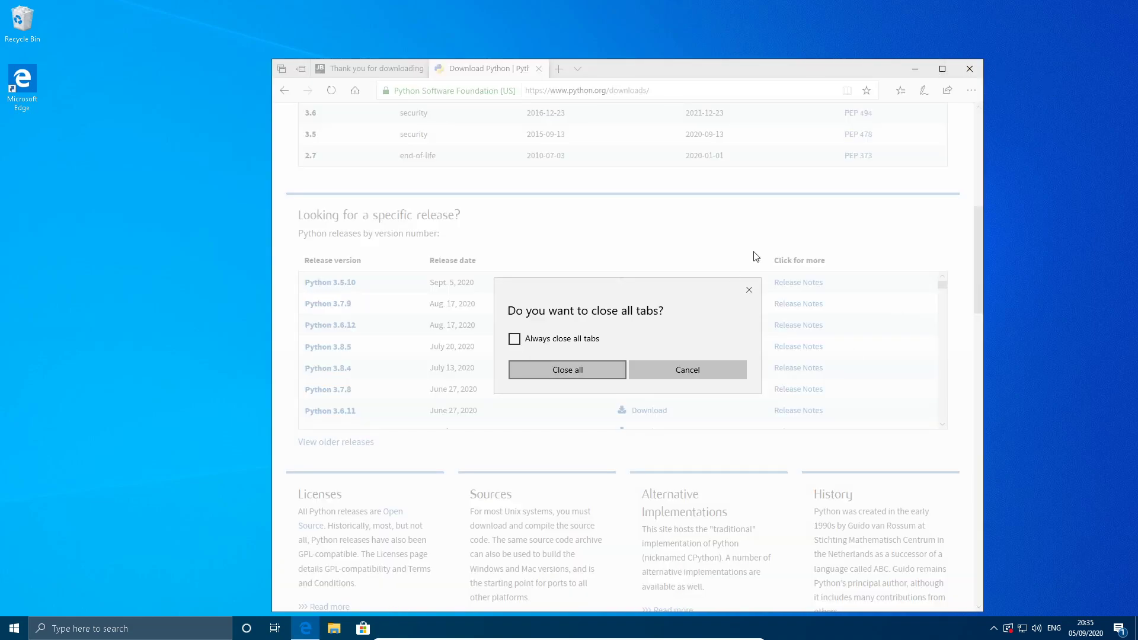
{"action": "left_click", "coordinate": [598, 374]}
{"action": "left_click", "coordinate": [15, 628]}
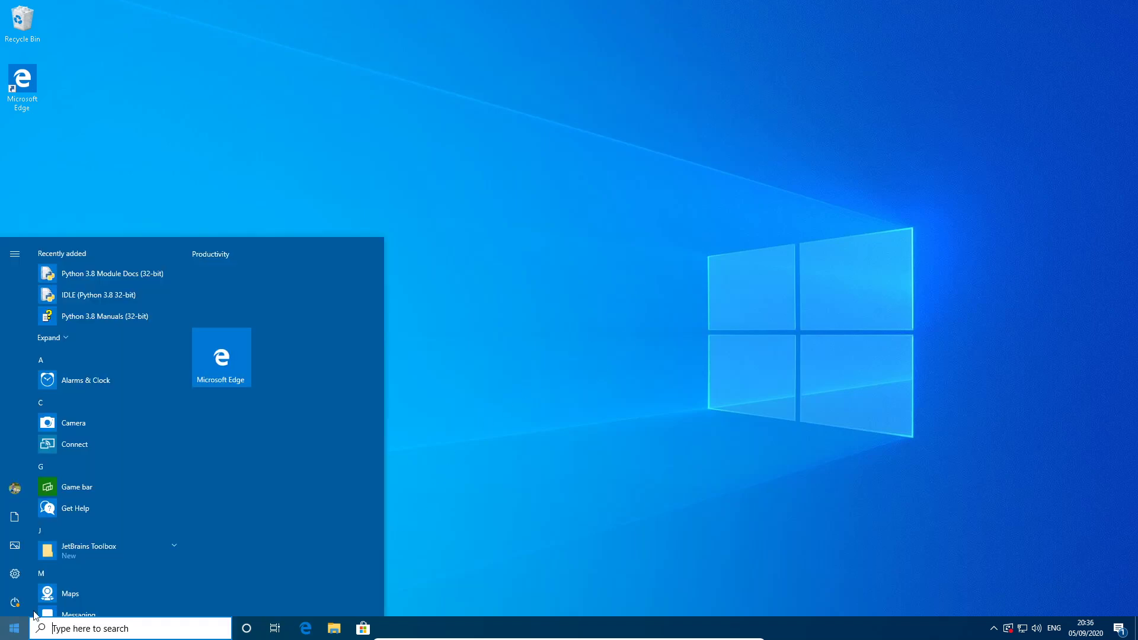
{"action": "left_click", "coordinate": [1011, 531]}
Launch PyCharm Community 2020.2.1 from JetBrains Toolbox, accept the privacy policy terms and continue.
{"action": "left_click", "coordinate": [994, 628]}
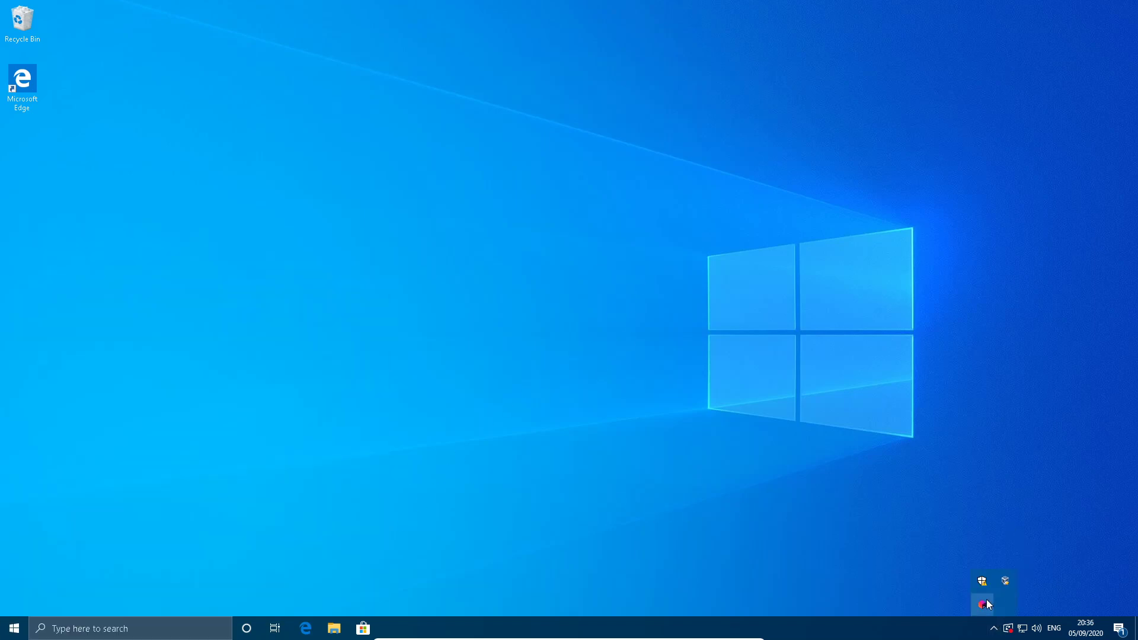
{"action": "left_click", "coordinate": [984, 603]}
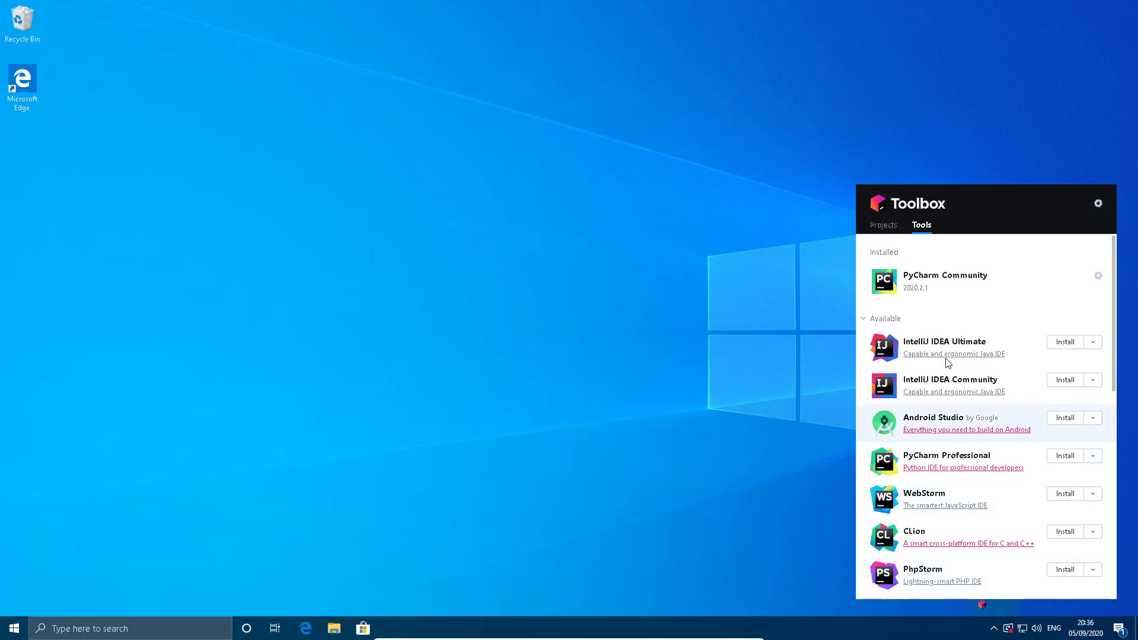
{"action": "left_click", "coordinate": [996, 285]}
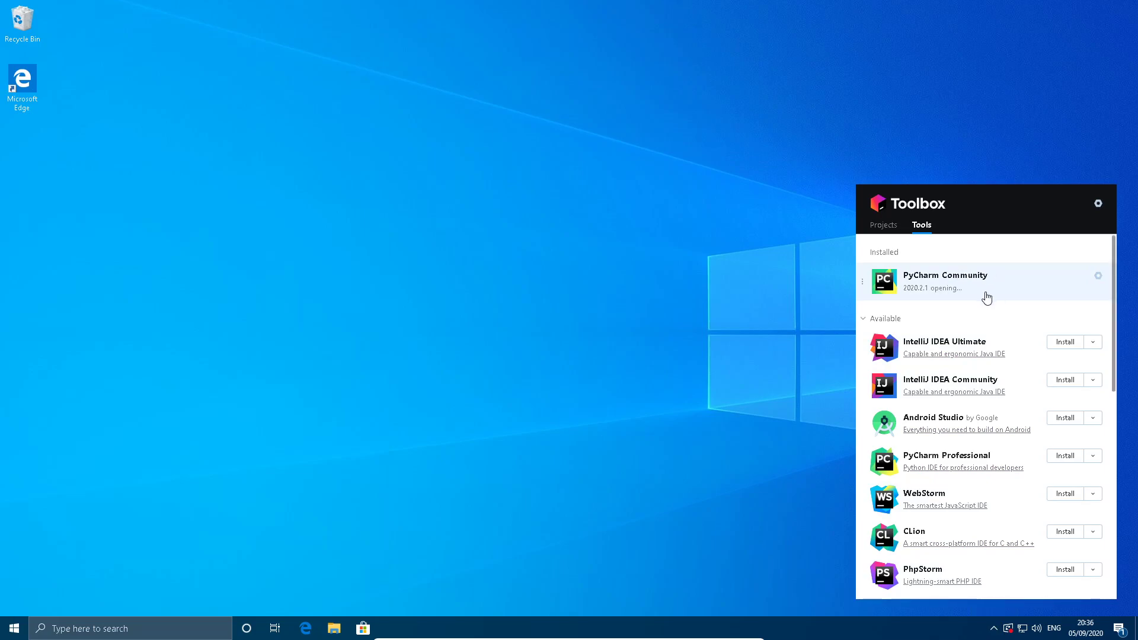
{"action": "left_click", "coordinate": [547, 409]}
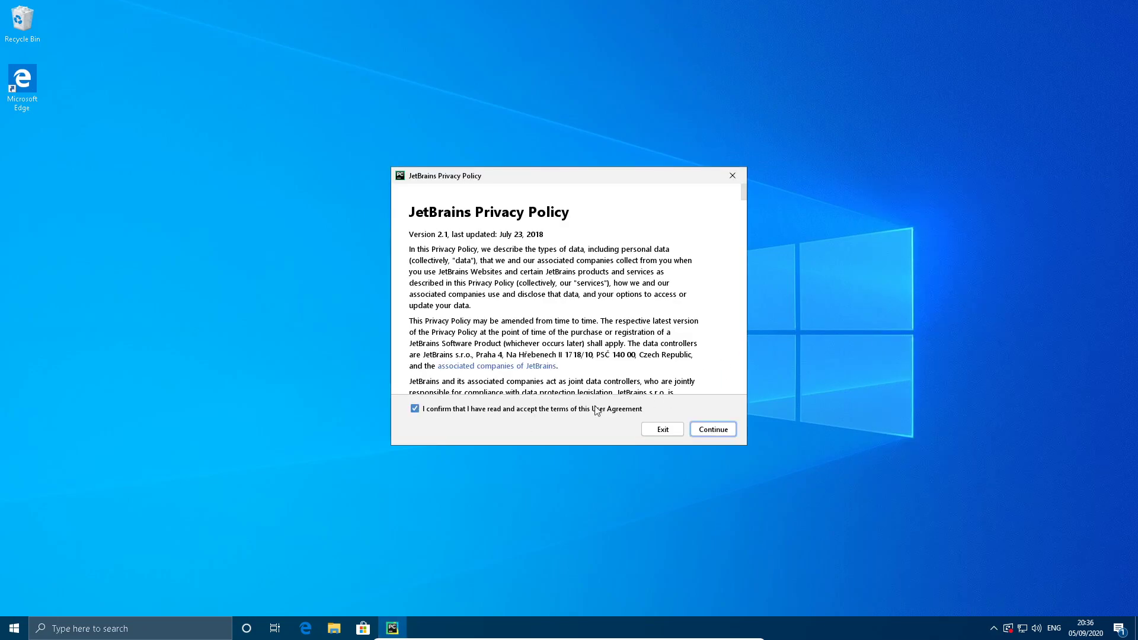
{"action": "left_click", "coordinate": [713, 429]}
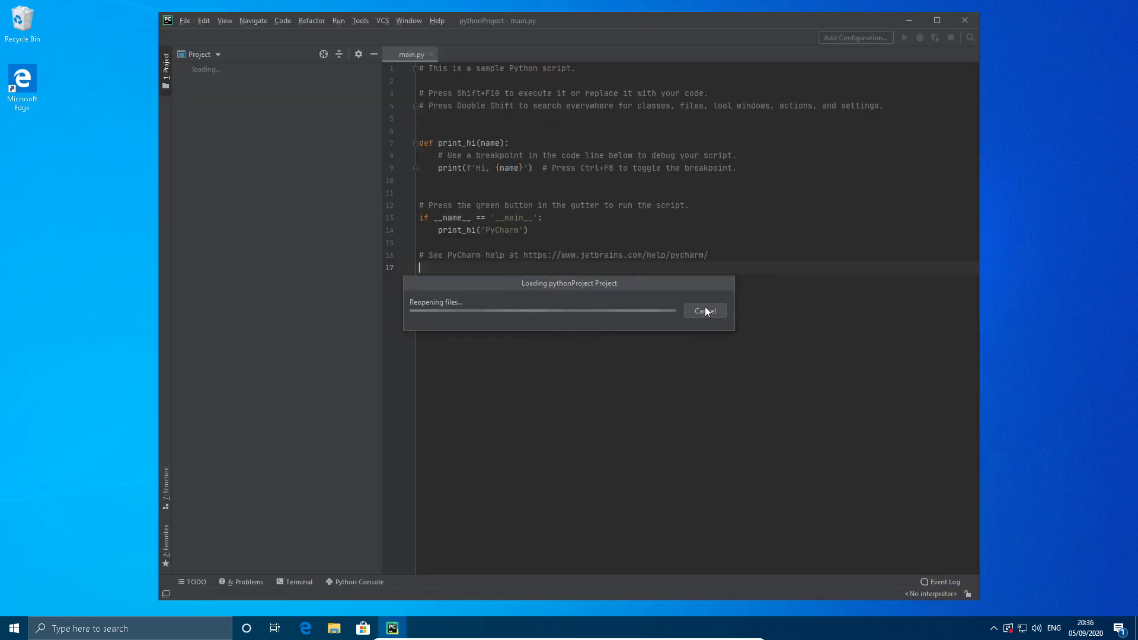
Close the open pythonProject and remove it from the recent projects list on the welcome screen.
{"action": "left_click", "coordinate": [184, 20]}
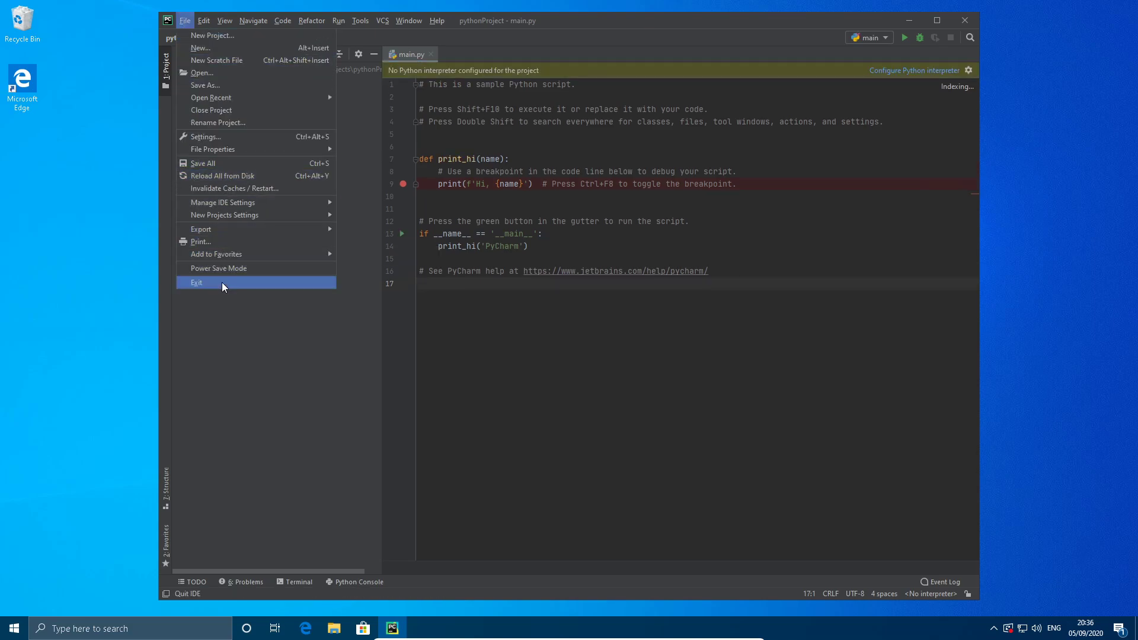
{"action": "left_click", "coordinate": [252, 114]}
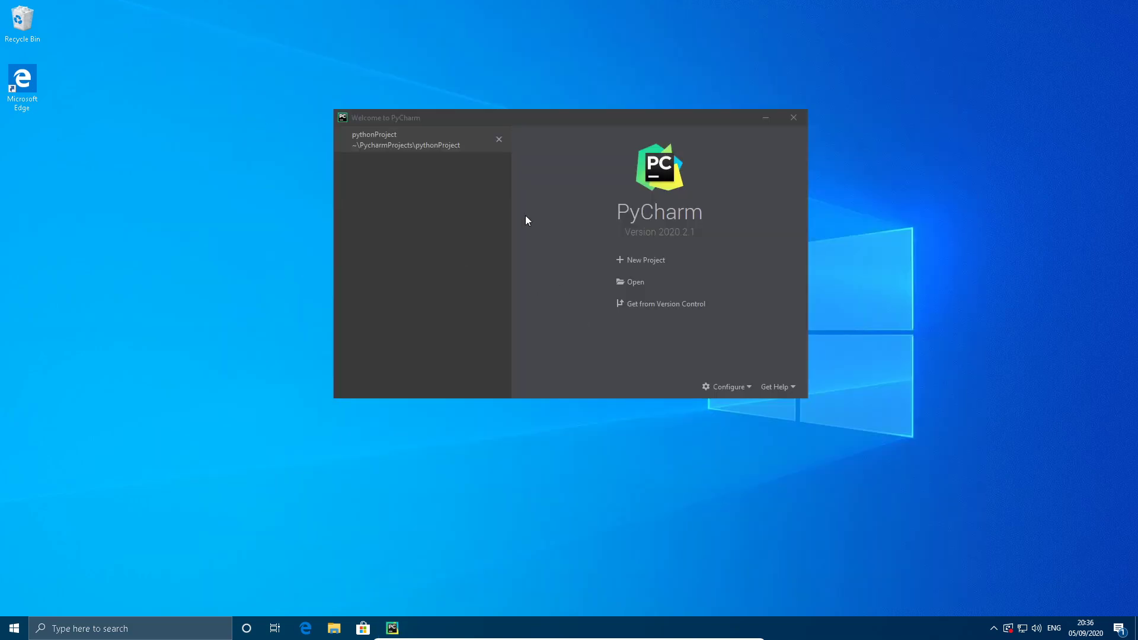
{"action": "left_click", "coordinate": [500, 140]}
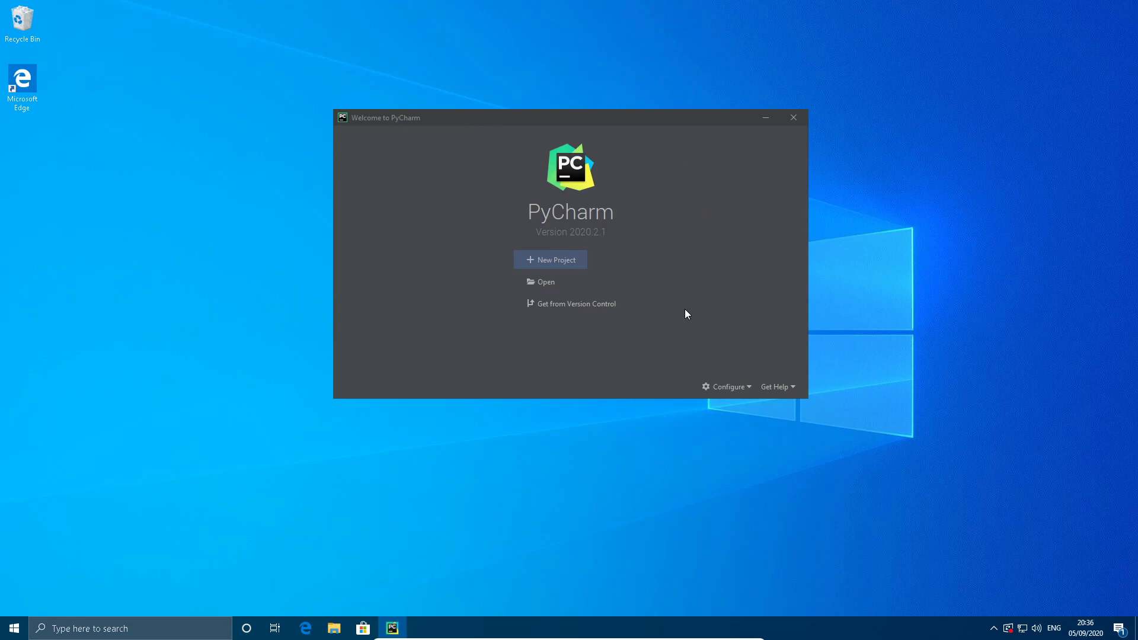
Look through the Compound and Python run configuration templates for new projects, leaving them unchanged.
{"action": "left_click", "coordinate": [739, 388]}
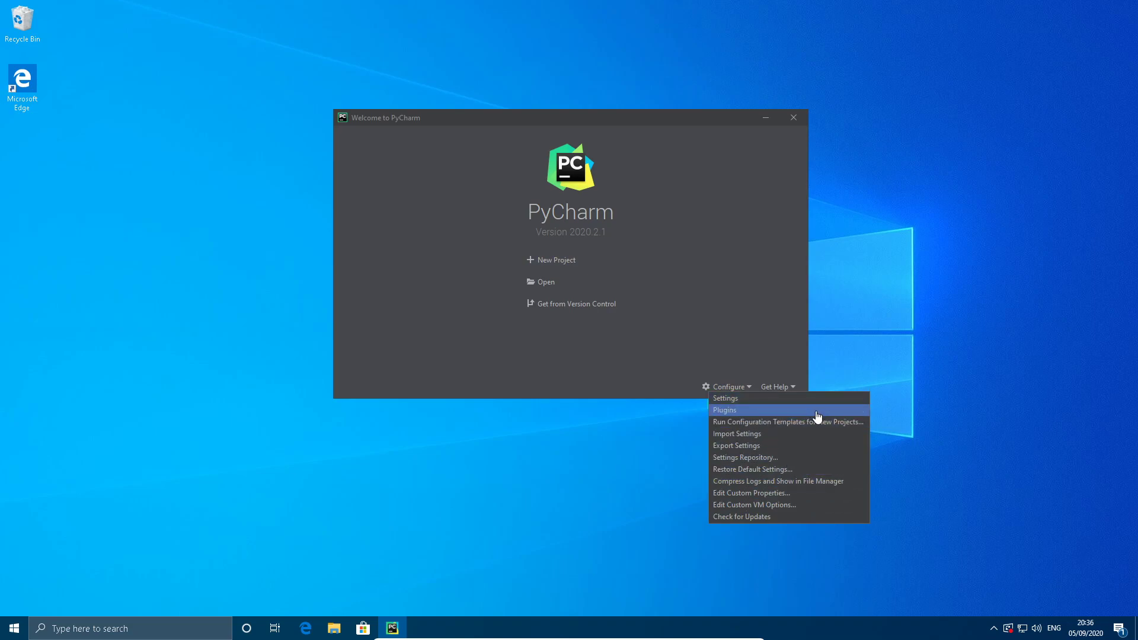
{"action": "left_click", "coordinate": [843, 423]}
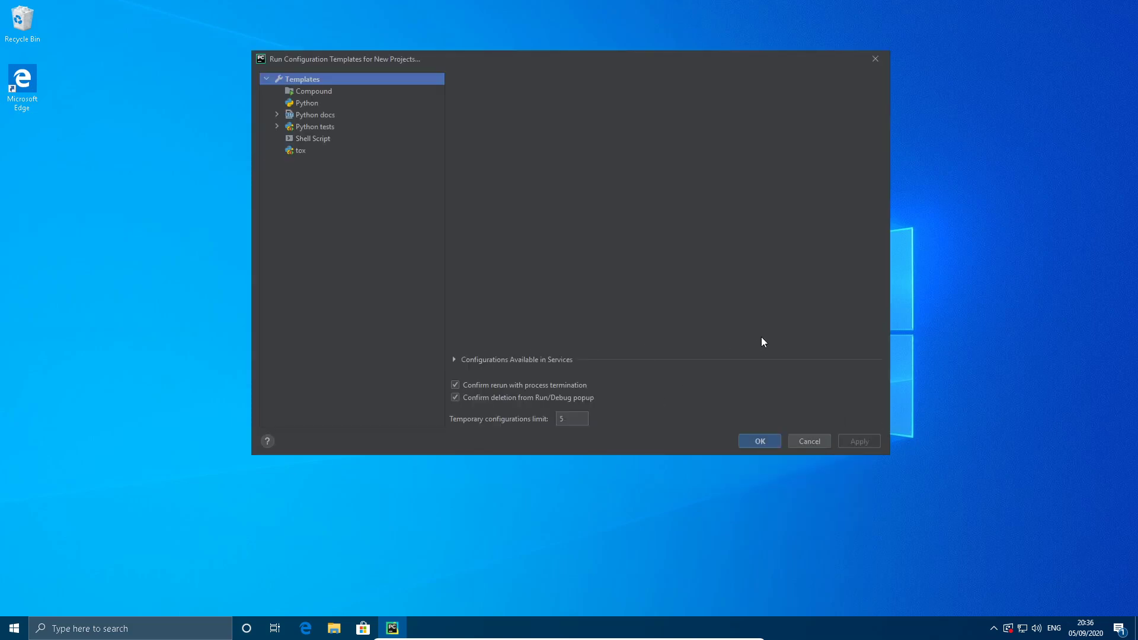
{"action": "left_click", "coordinate": [333, 91]}
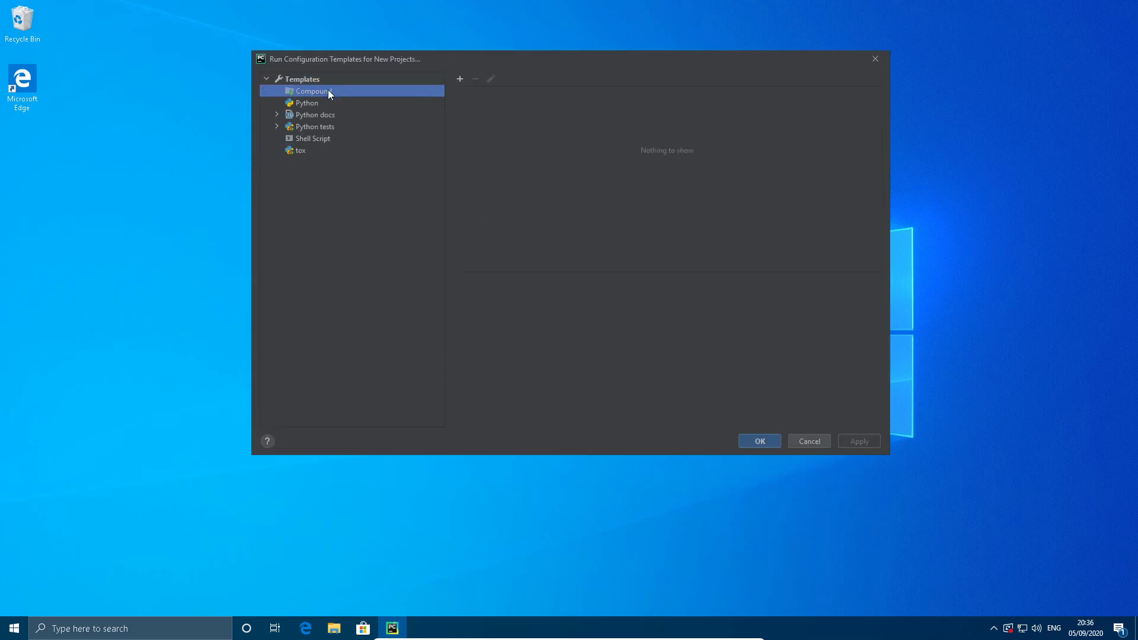
{"action": "left_click", "coordinate": [308, 102]}
{"action": "left_click", "coordinate": [815, 442]}
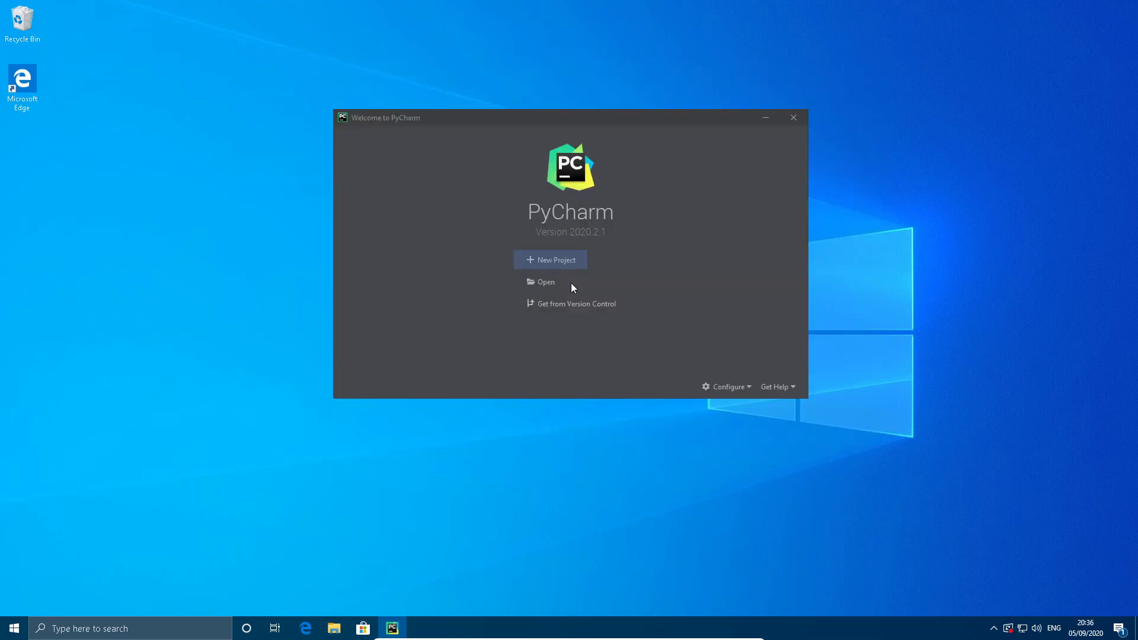
Restore the default IDE settings and complete the initial customization with the Darcula theme and no featured plugins.
{"action": "left_click", "coordinate": [745, 391]}
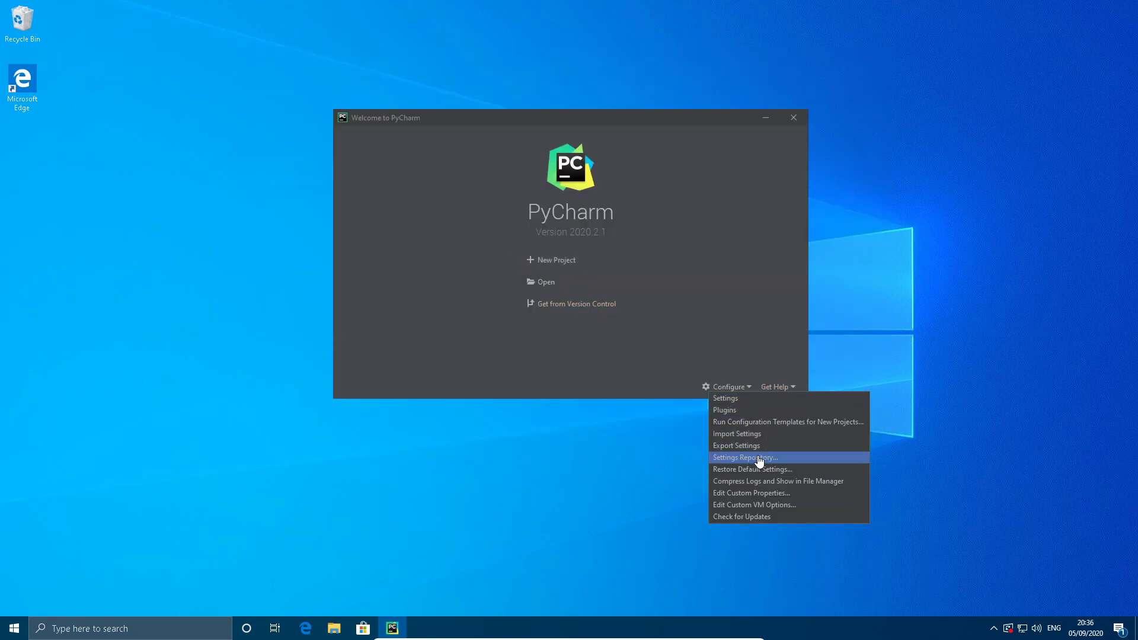
{"action": "left_click", "coordinate": [823, 469]}
{"action": "left_click", "coordinate": [571, 272]}
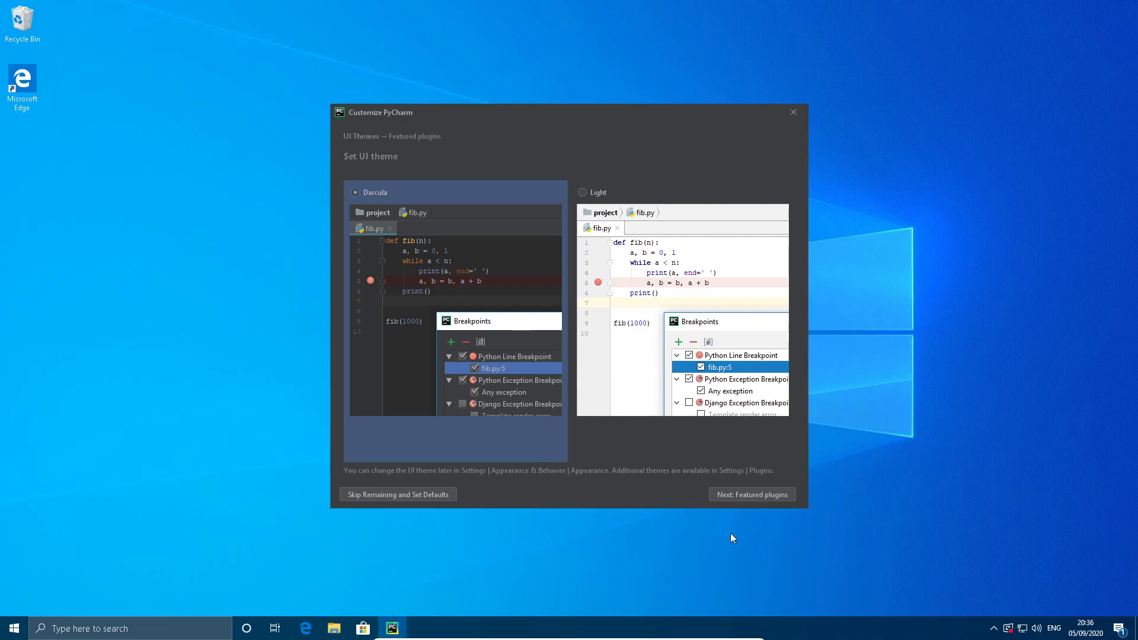
{"action": "left_click", "coordinate": [746, 495]}
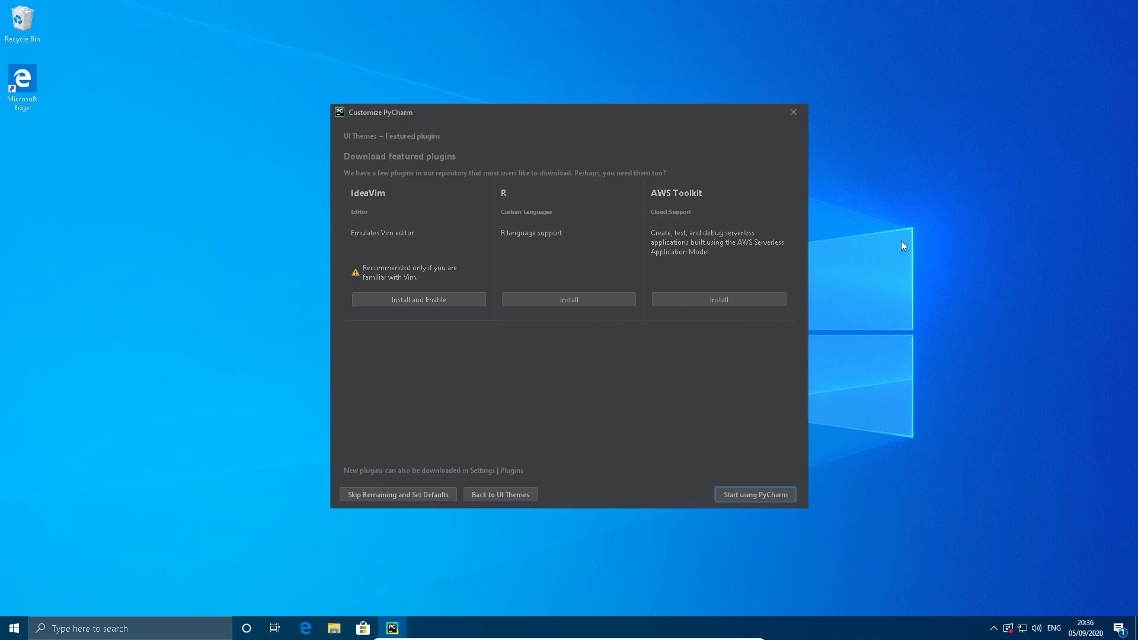
{"action": "left_click", "coordinate": [761, 495]}
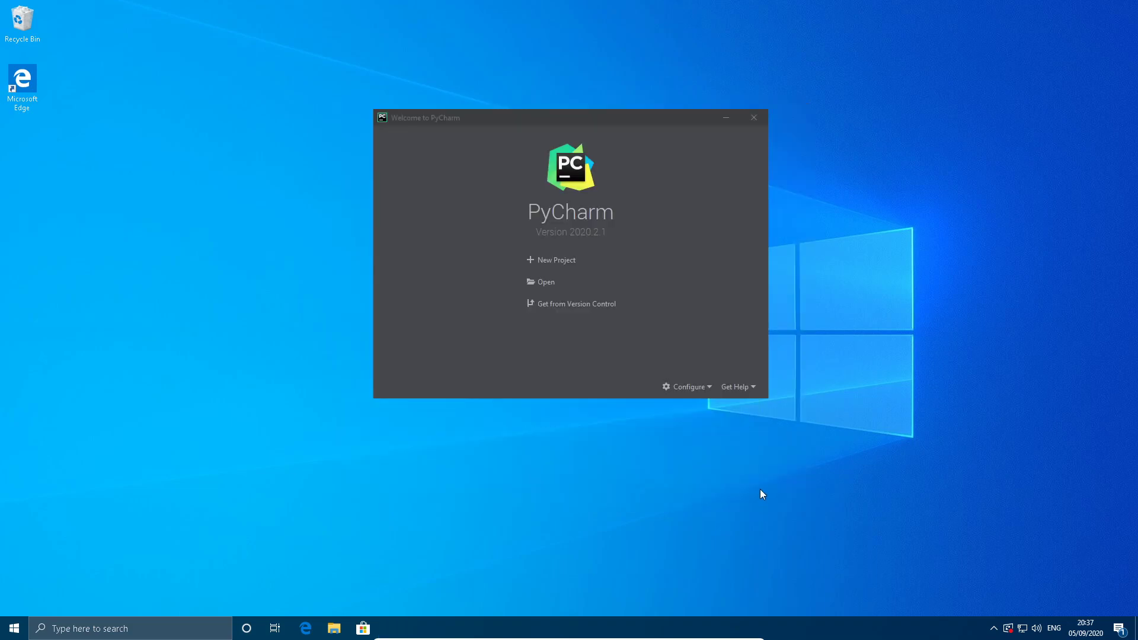
Create a new project pythonProject1 with a new Virtualenv environment based on the Python38-32 interpreter and a main.py welcome script.
{"action": "left_click", "coordinate": [554, 261]}
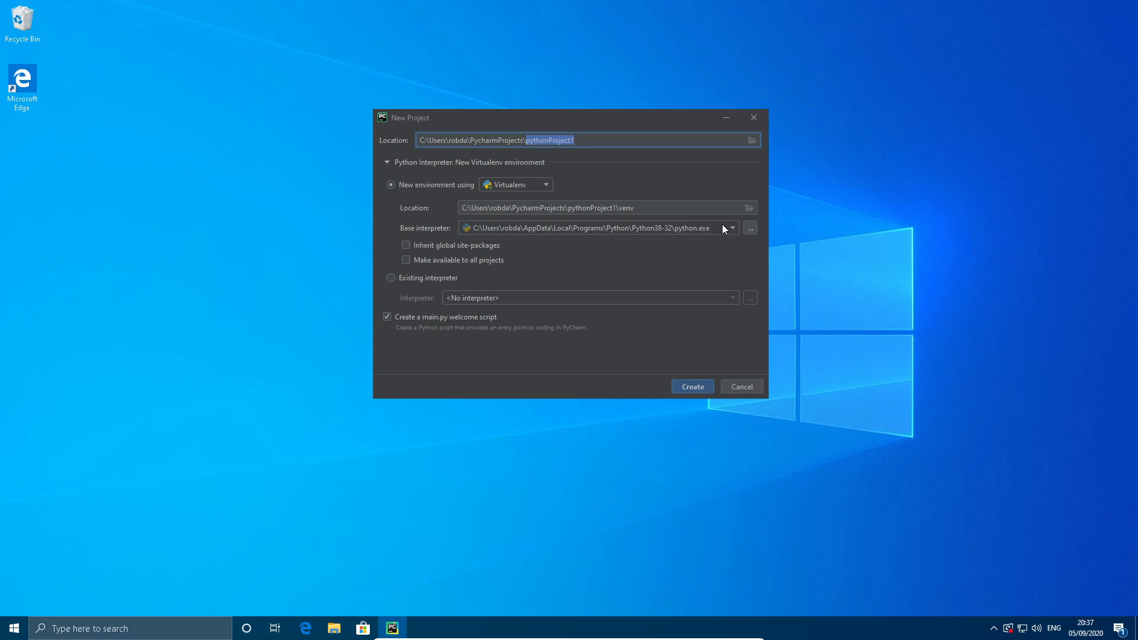
{"action": "left_click", "coordinate": [688, 385]}
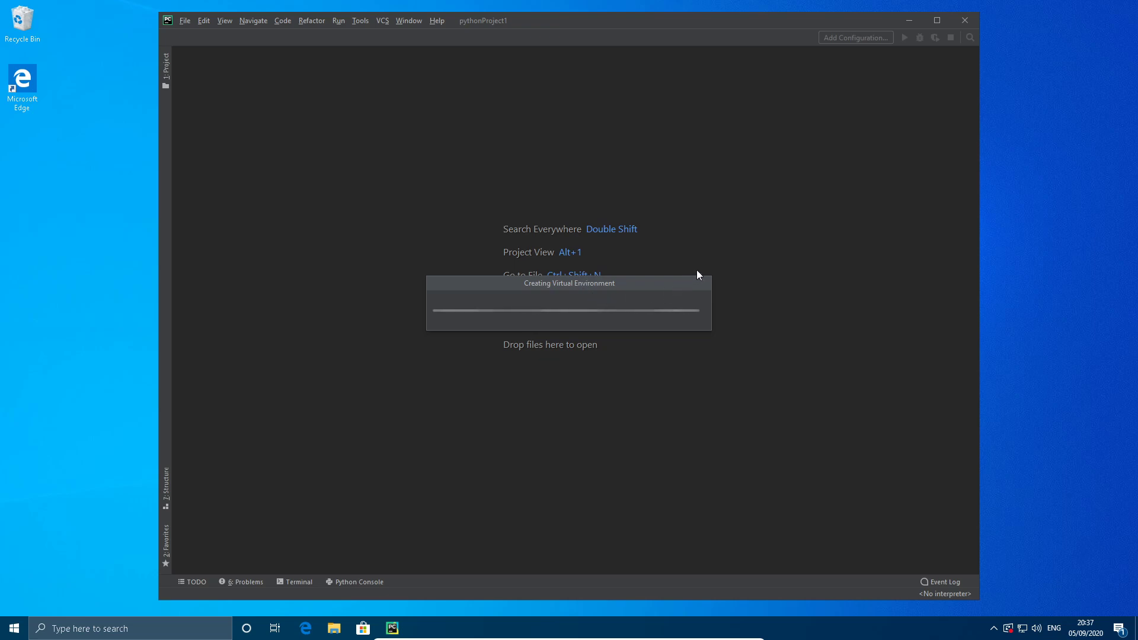
{"action": "left_click", "coordinate": [697, 392]}
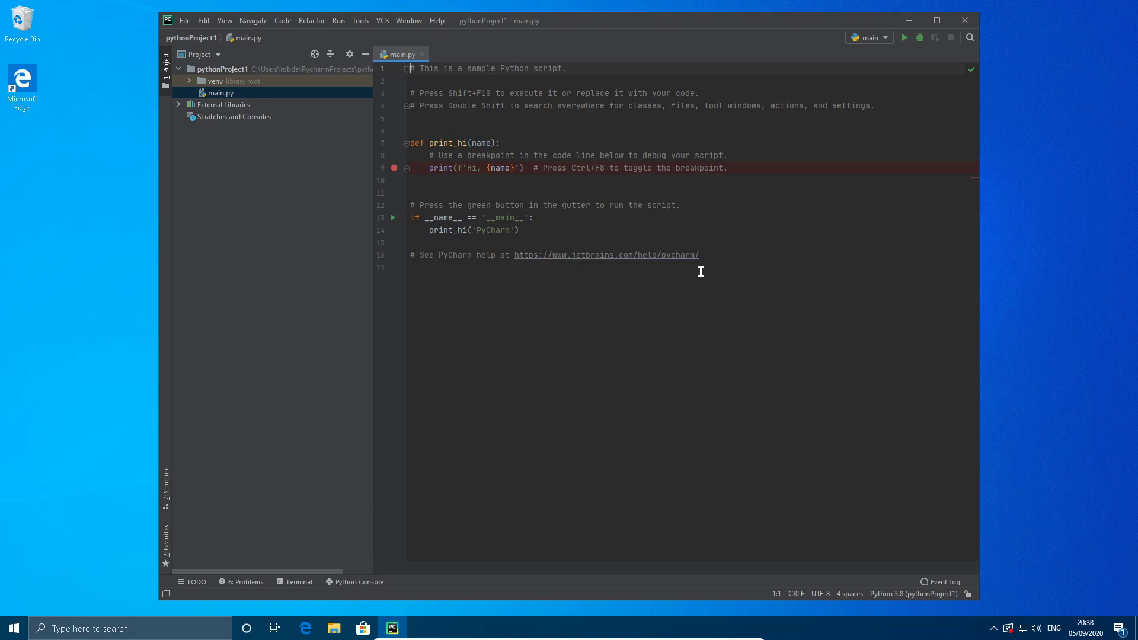
Close the pythonProject1 project to return to the welcome screen.
{"action": "left_click", "coordinate": [182, 21]}
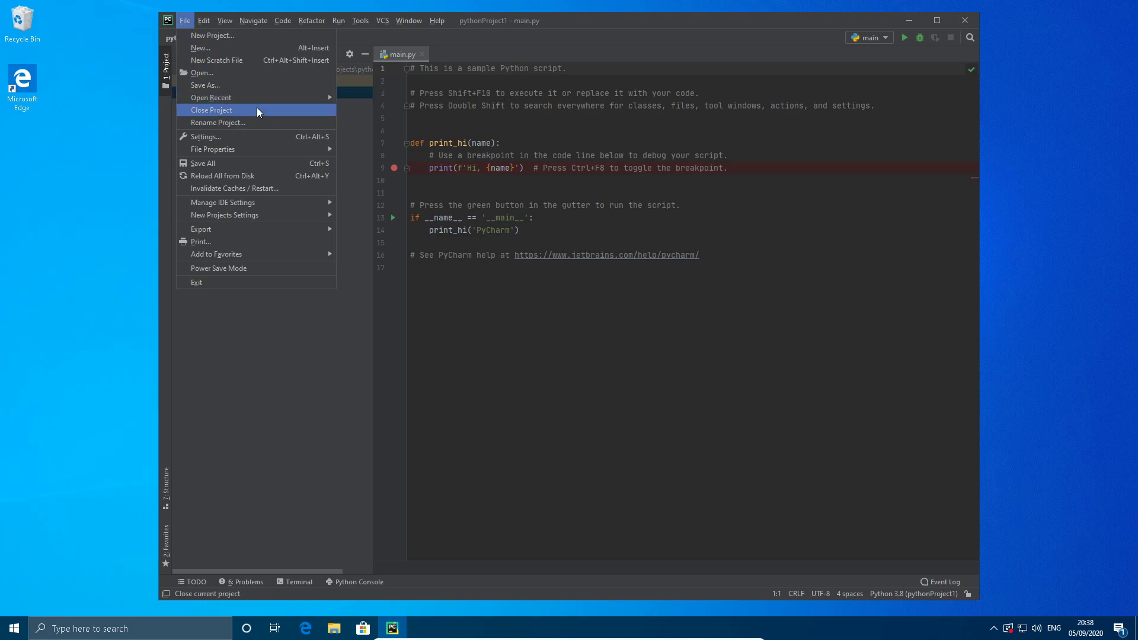
{"action": "mouse_move", "coordinate": [259, 100]}
{"action": "left_click", "coordinate": [273, 106]}
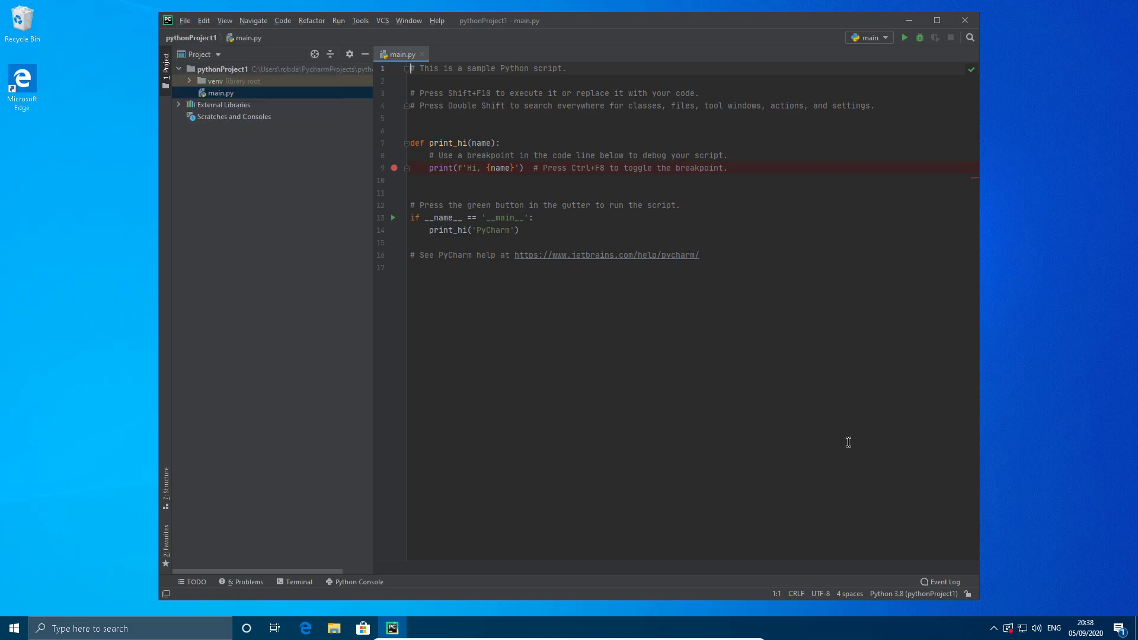
Create a new project pythonProject2 without the main.py welcome script, using the Python38-32 system interpreter as existing interpreter.
{"action": "left_click", "coordinate": [653, 264]}
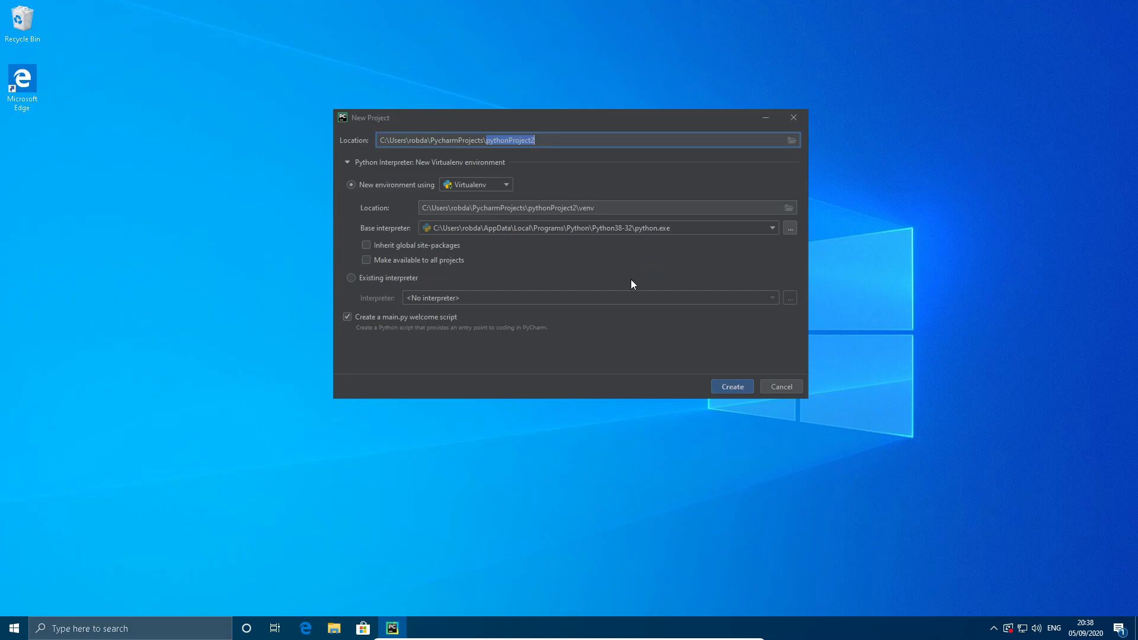
{"action": "left_click", "coordinate": [413, 316]}
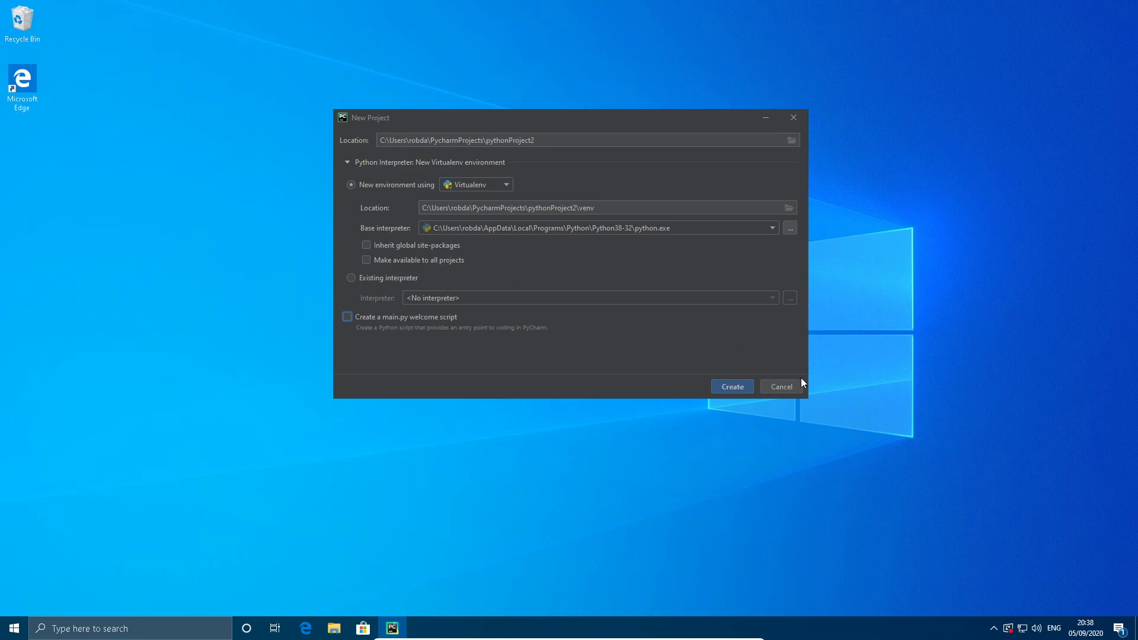
{"action": "left_click", "coordinate": [368, 278]}
{"action": "left_click", "coordinate": [501, 302]}
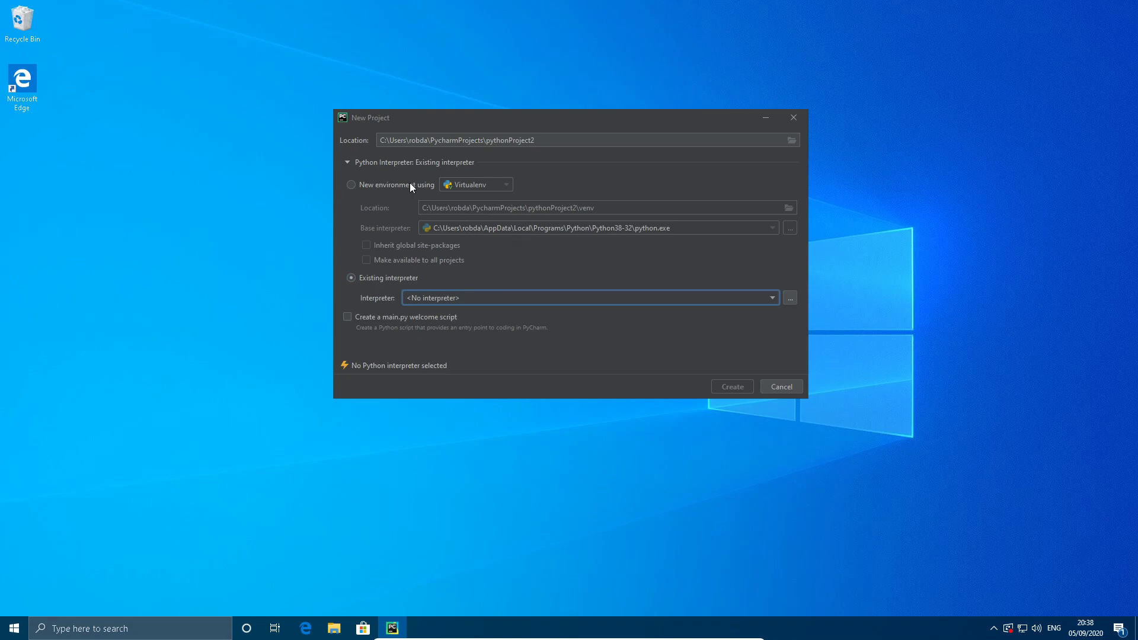
{"action": "left_click", "coordinate": [790, 297]}
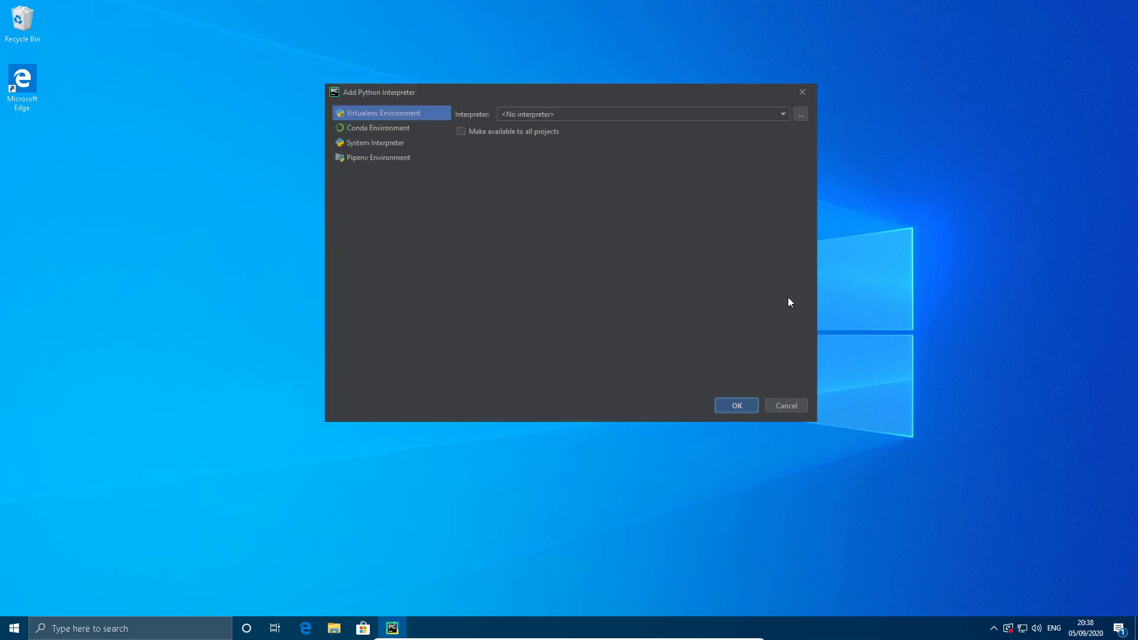
{"action": "left_click", "coordinate": [869, 208]}
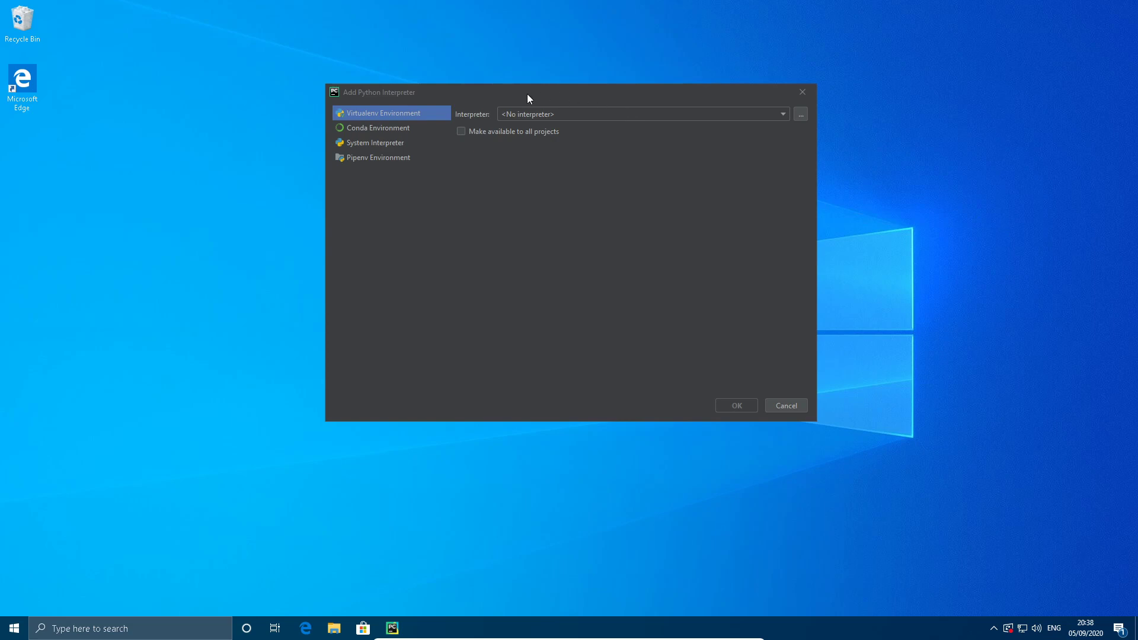
{"action": "left_click", "coordinate": [373, 142]}
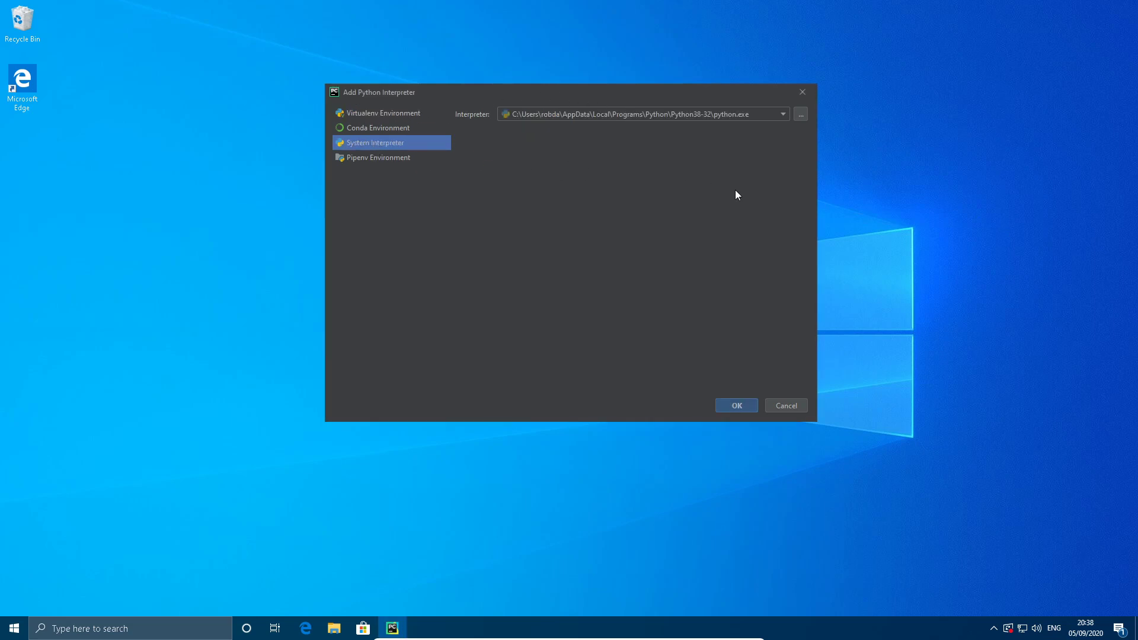
{"action": "left_click", "coordinate": [744, 407]}
{"action": "left_click", "coordinate": [742, 388]}
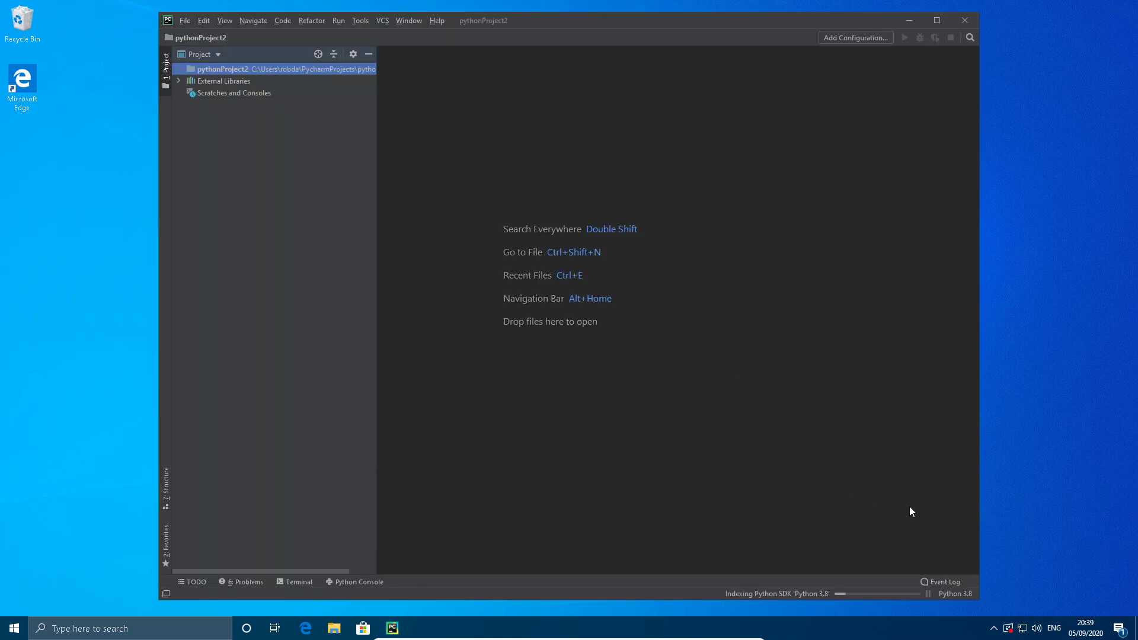
Add a new Python file named main to the root folder of pythonProject2.
{"action": "right_click", "coordinate": [191, 67]}
{"action": "mouse_move", "coordinate": [265, 74]}
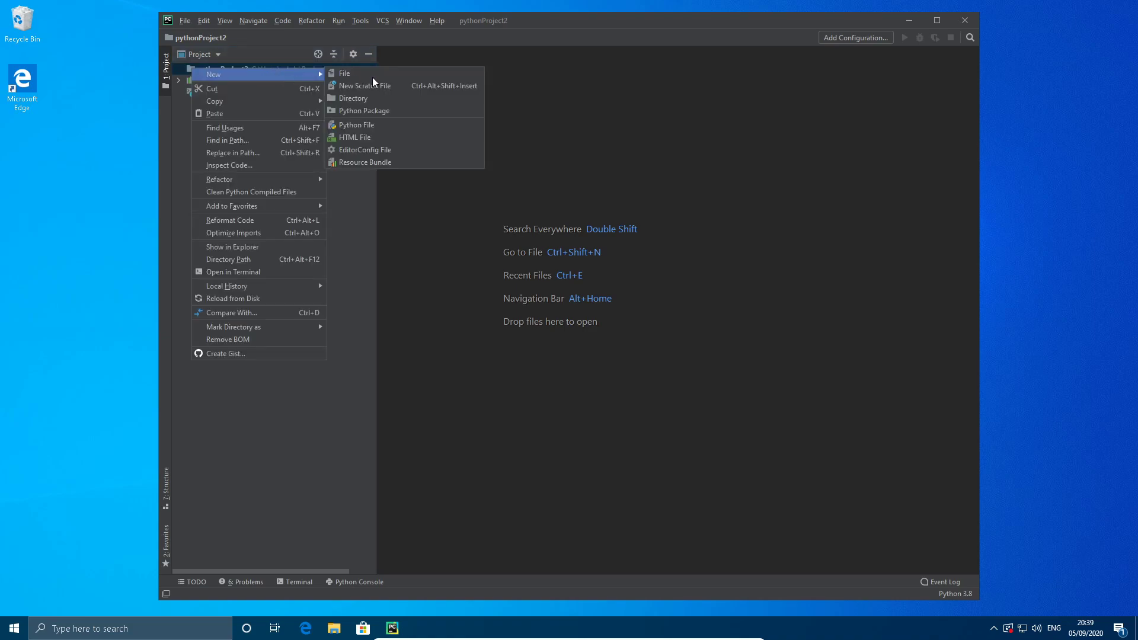
{"action": "left_click", "coordinate": [392, 127]}
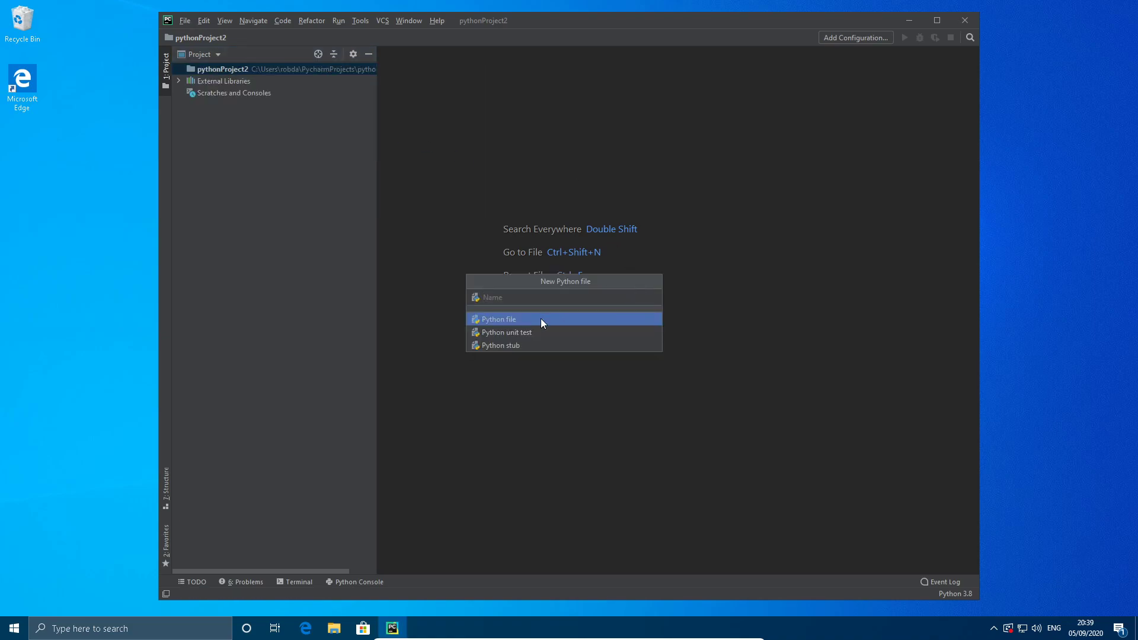
{"action": "type", "text": "main"}
{"action": "key", "text": "Return"}
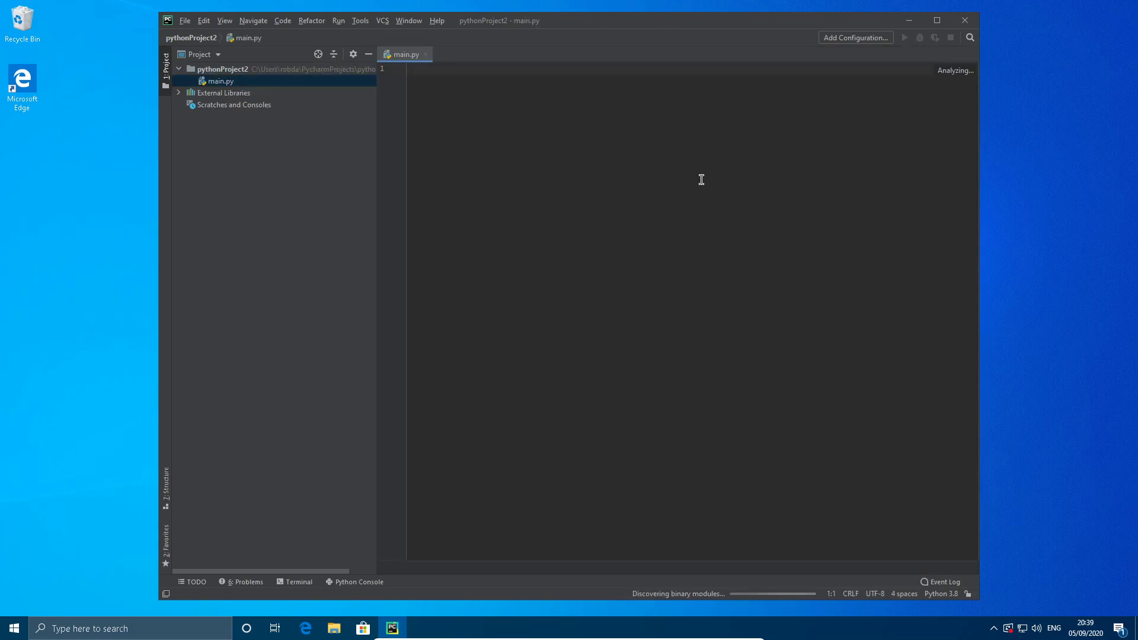
Add a Python run configuration with main.py from pythonProject2 as its script path.
{"action": "left_click", "coordinate": [864, 38]}
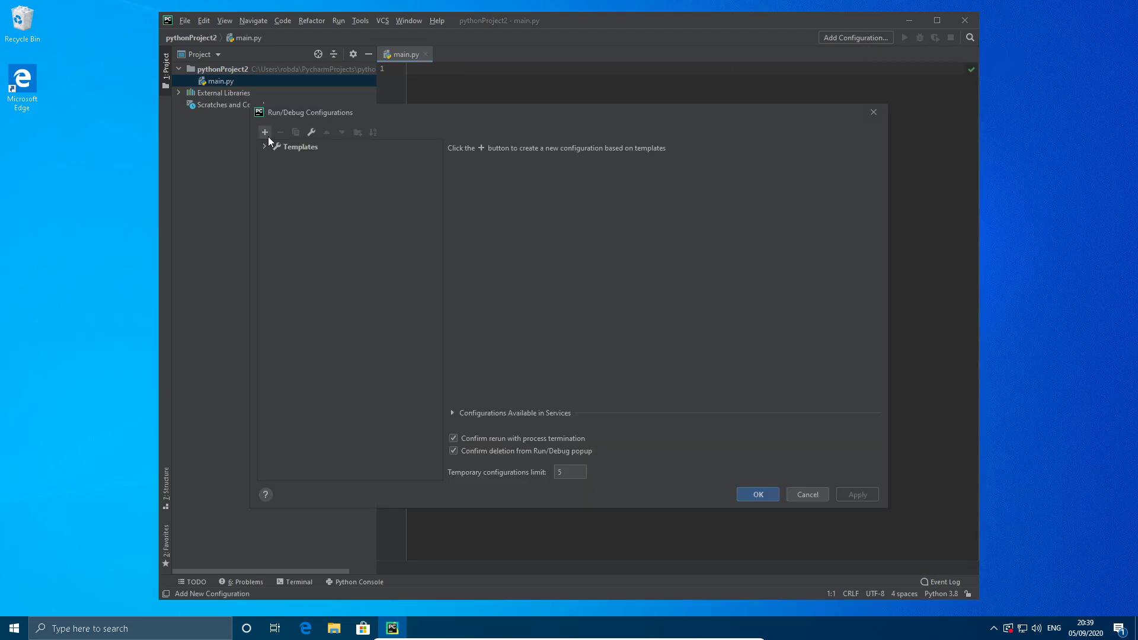
{"action": "left_click", "coordinate": [265, 133]}
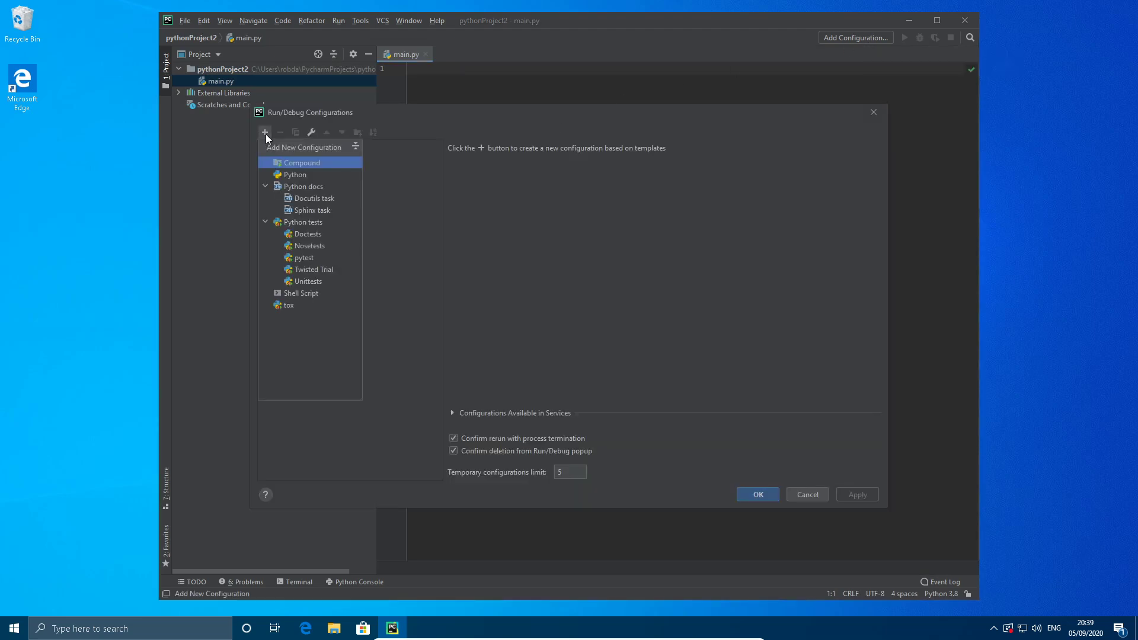
{"action": "left_click", "coordinate": [310, 174]}
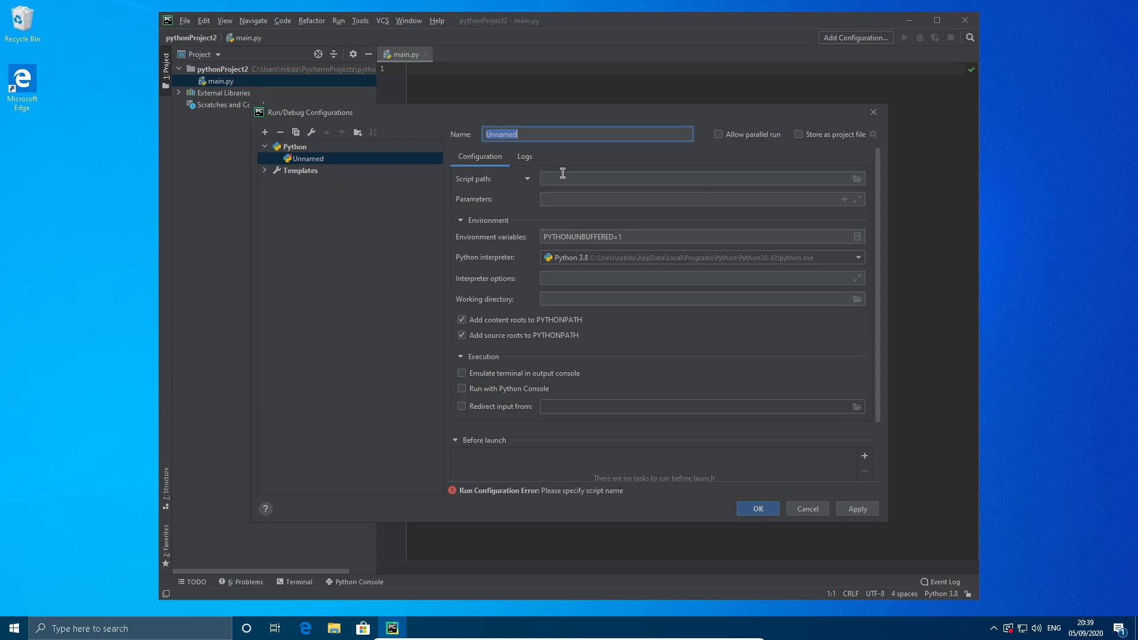
{"action": "left_click", "coordinate": [857, 178]}
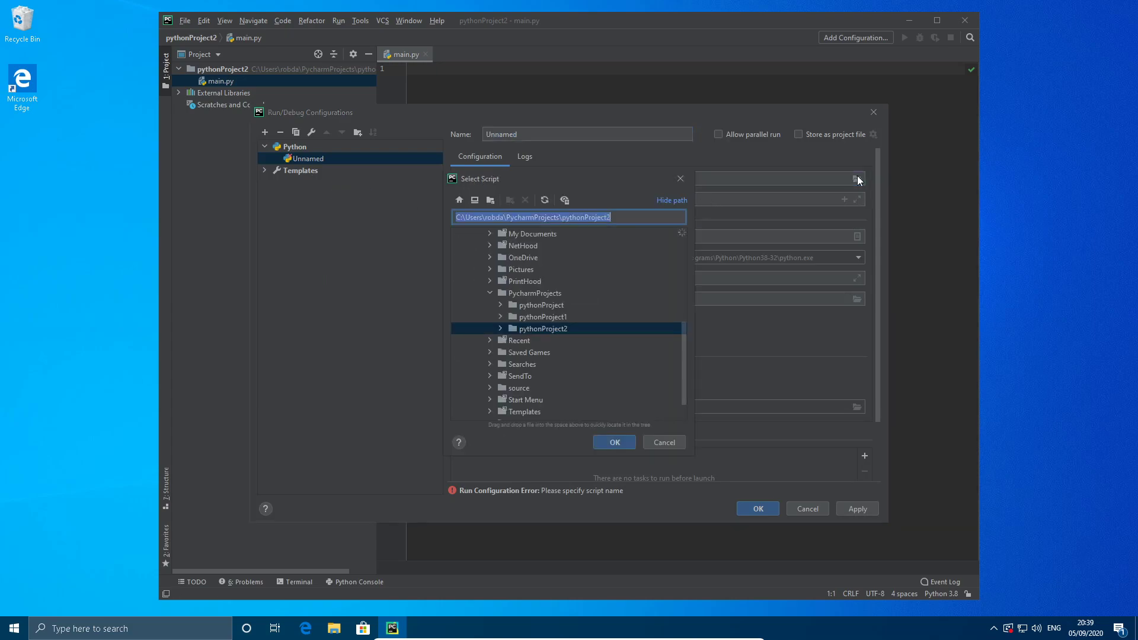
{"action": "left_click", "coordinate": [500, 329]}
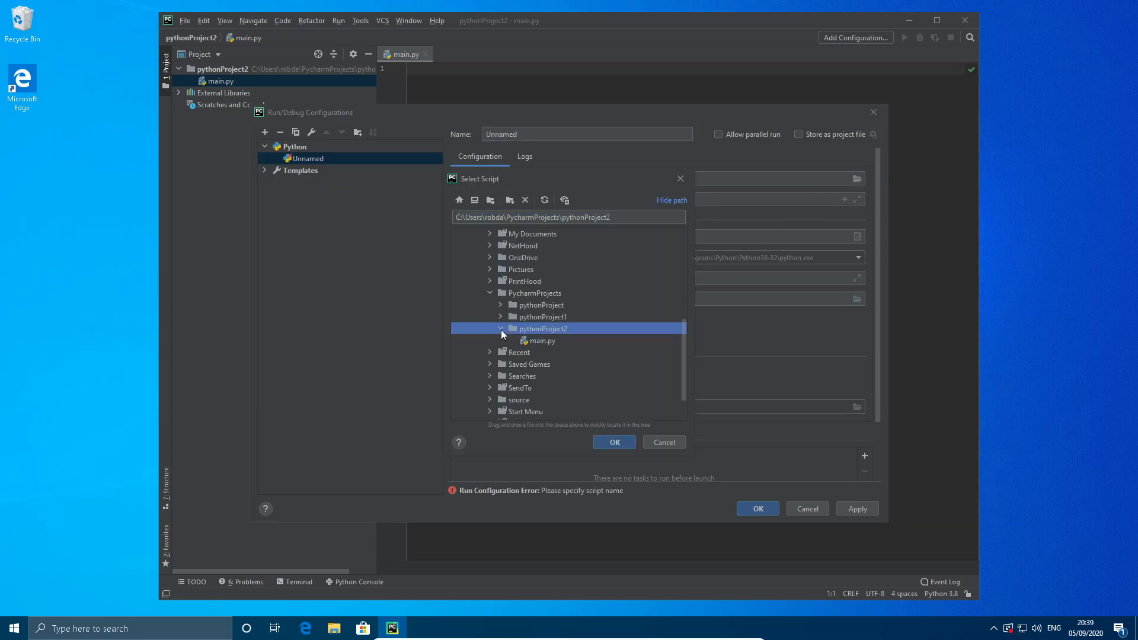
{"action": "left_click", "coordinate": [551, 340]}
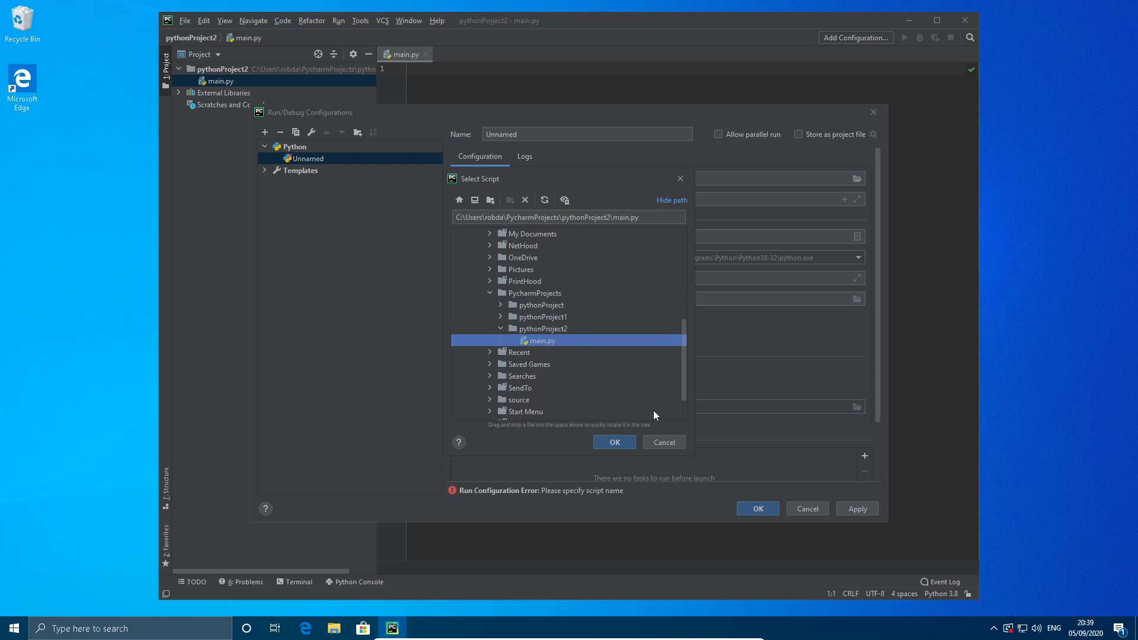
{"action": "left_click", "coordinate": [614, 443]}
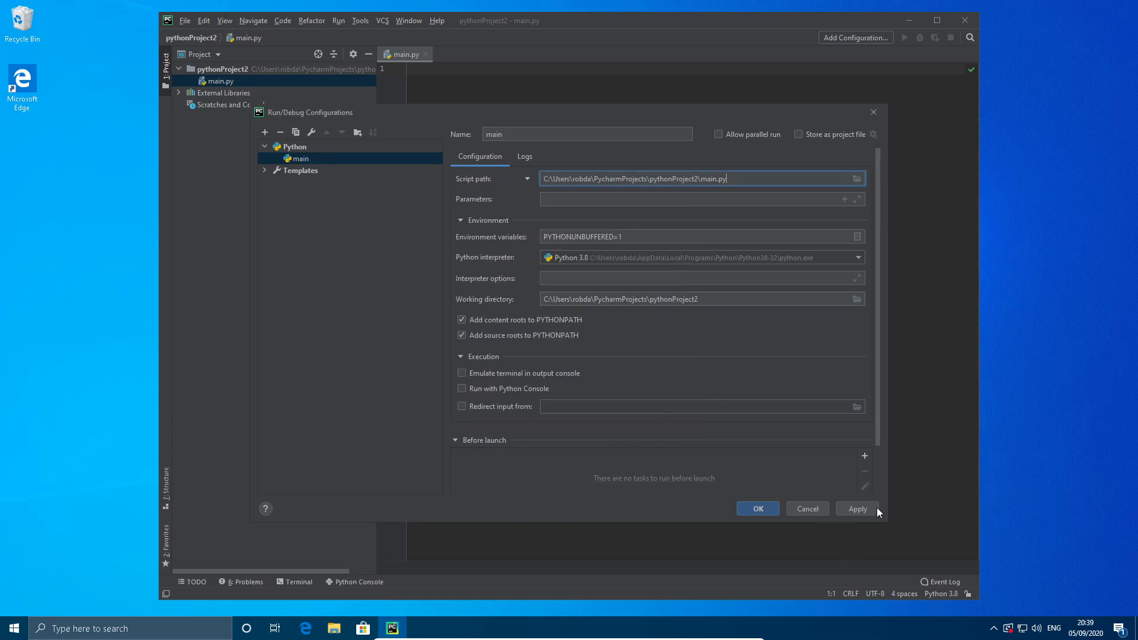
{"action": "left_click", "coordinate": [758, 508]}
Write print("Hello World") in main.py and run the main configuration.
{"action": "type", "text": "print()"}
{"action": "key", "text": "Left"}
{"action": "type", "text": "\"Hello World"}
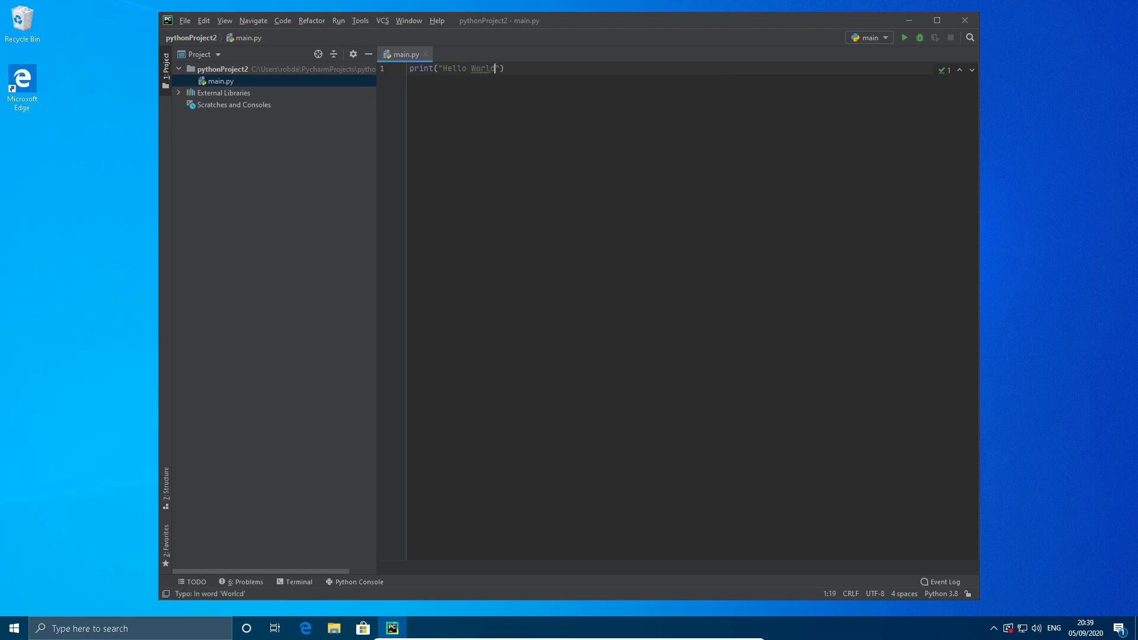
{"action": "left_click", "coordinate": [904, 37]}
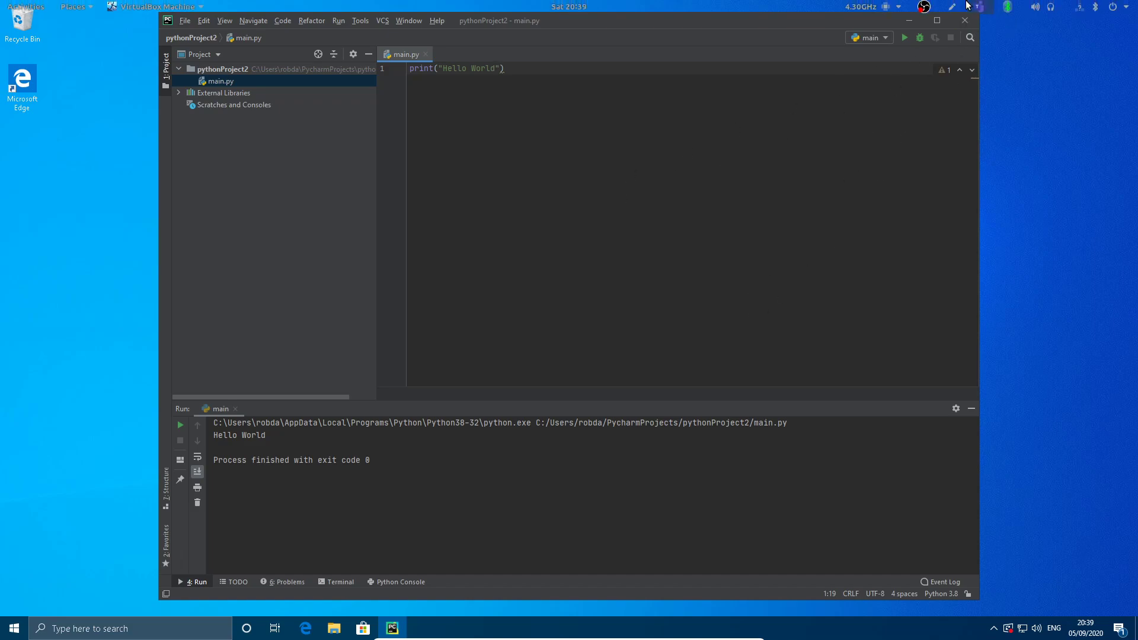
Exit PyCharm in the Windows 10 virtual machine and confirm the exit.
{"action": "left_click", "coordinate": [963, 23]}
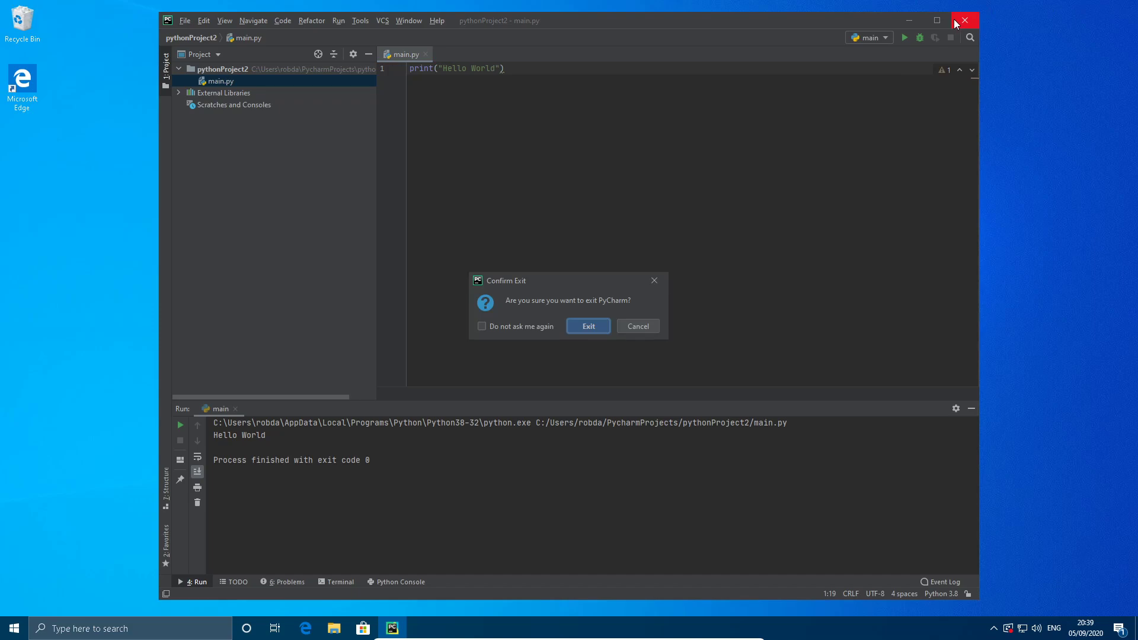
{"action": "left_click", "coordinate": [599, 326]}
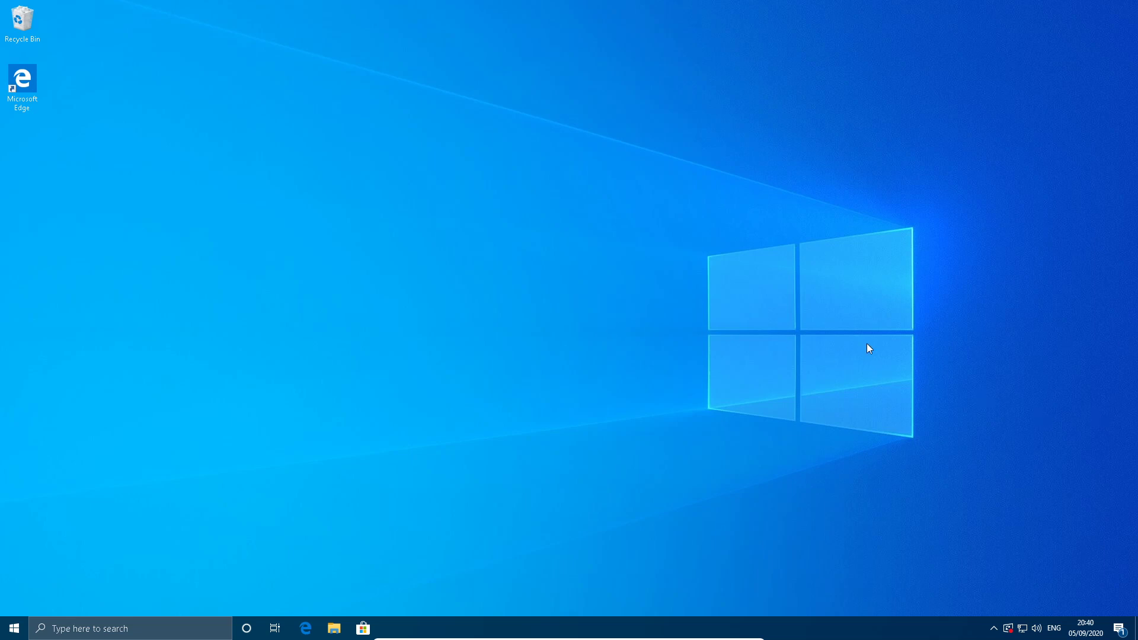
Switch to PyCharm Professional on the Linux host and start a new project from its welcome window.
{"action": "key", "text": "super"}
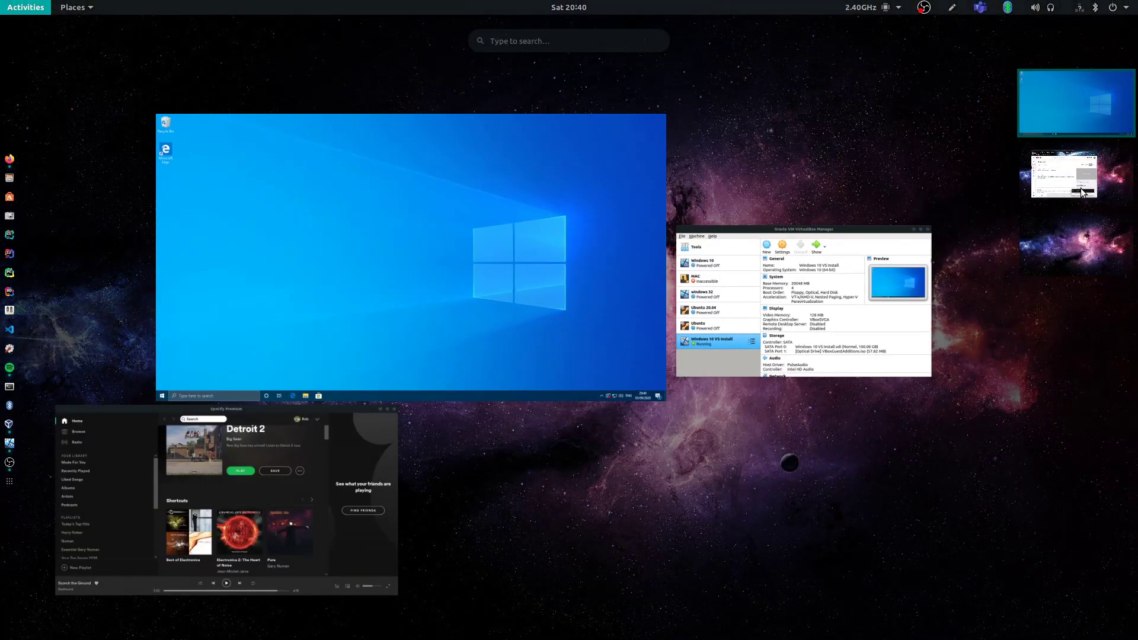
{"action": "right_click", "coordinate": [9, 275]}
{"action": "left_click", "coordinate": [59, 241]}
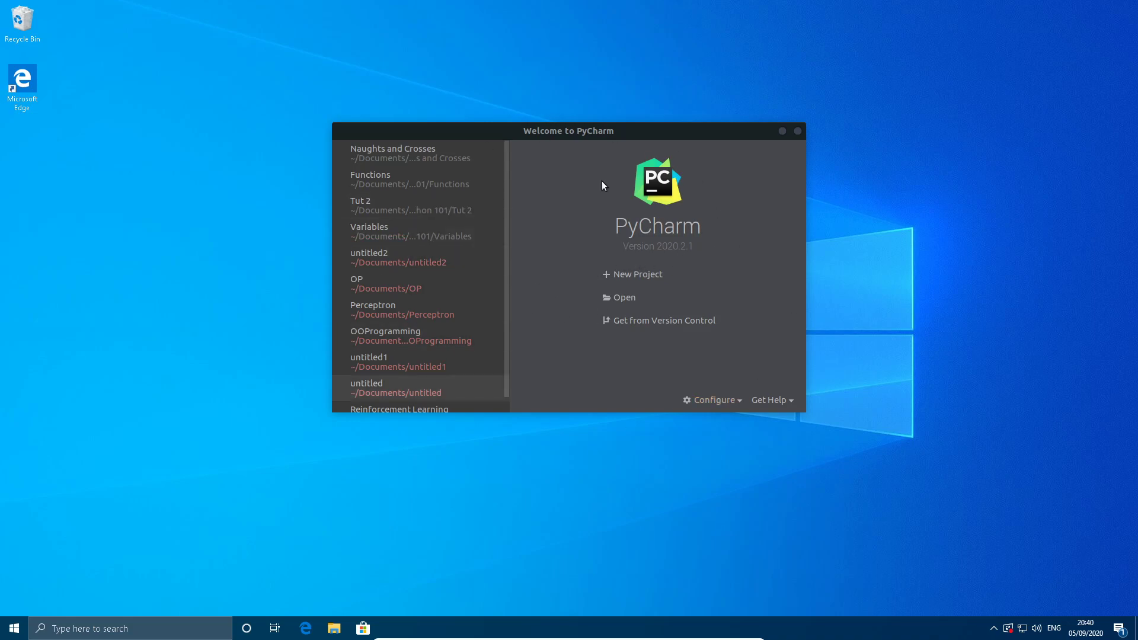
{"action": "left_click", "coordinate": [649, 272]}
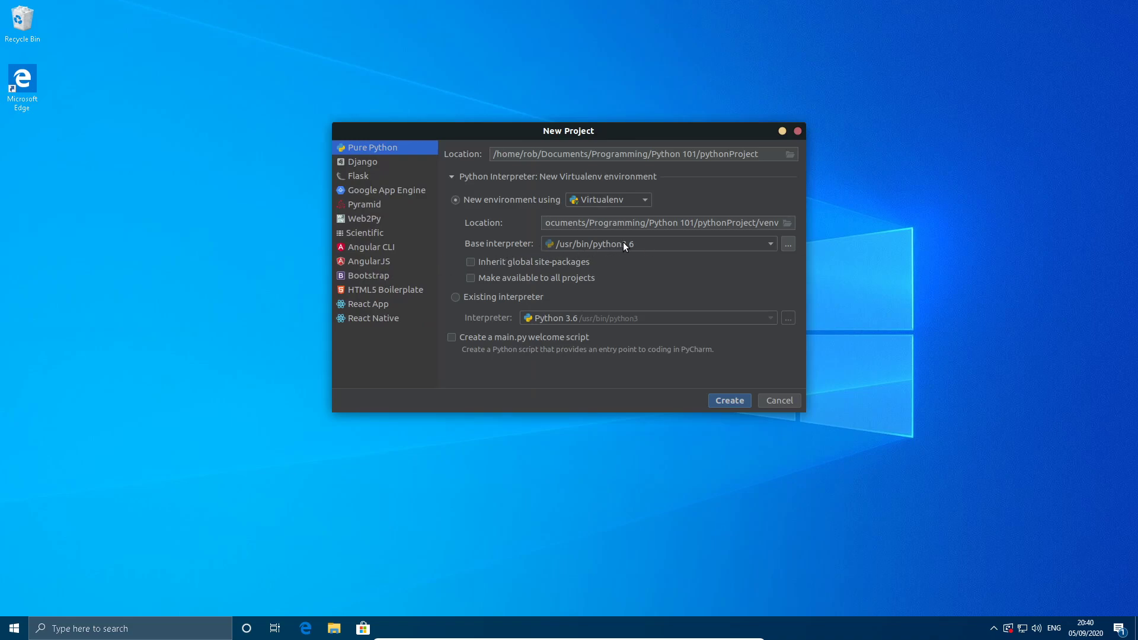
Examine the available base interpreters and locate python3.8 in the /usr/bin folder, cancelling the interpreter selection.
{"action": "left_click", "coordinate": [634, 243]}
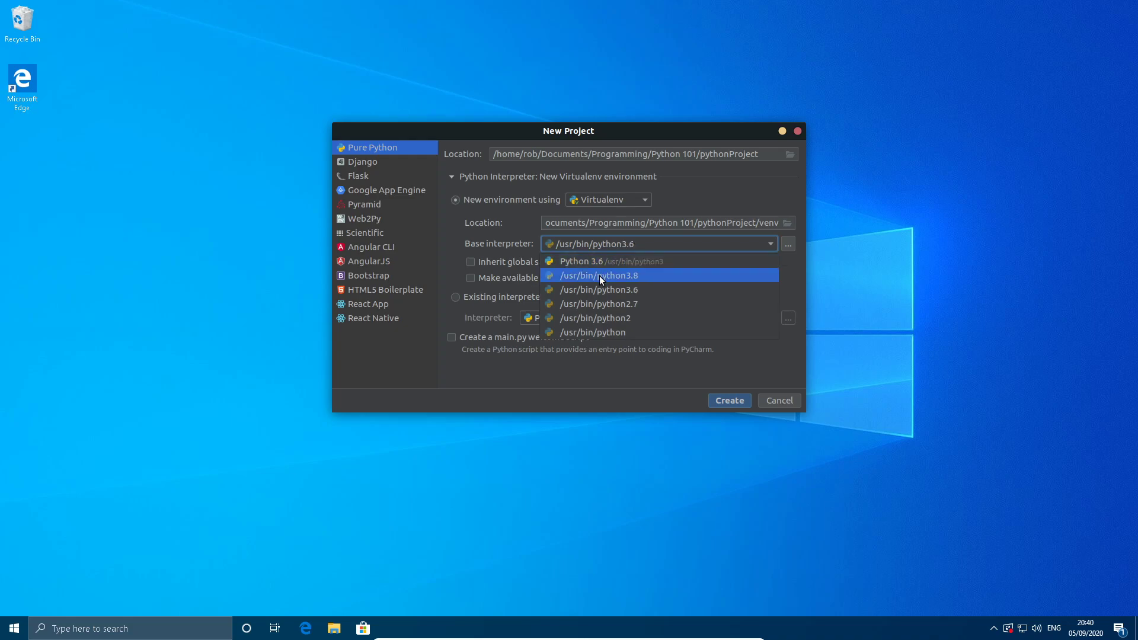
{"action": "left_click", "coordinate": [684, 244]}
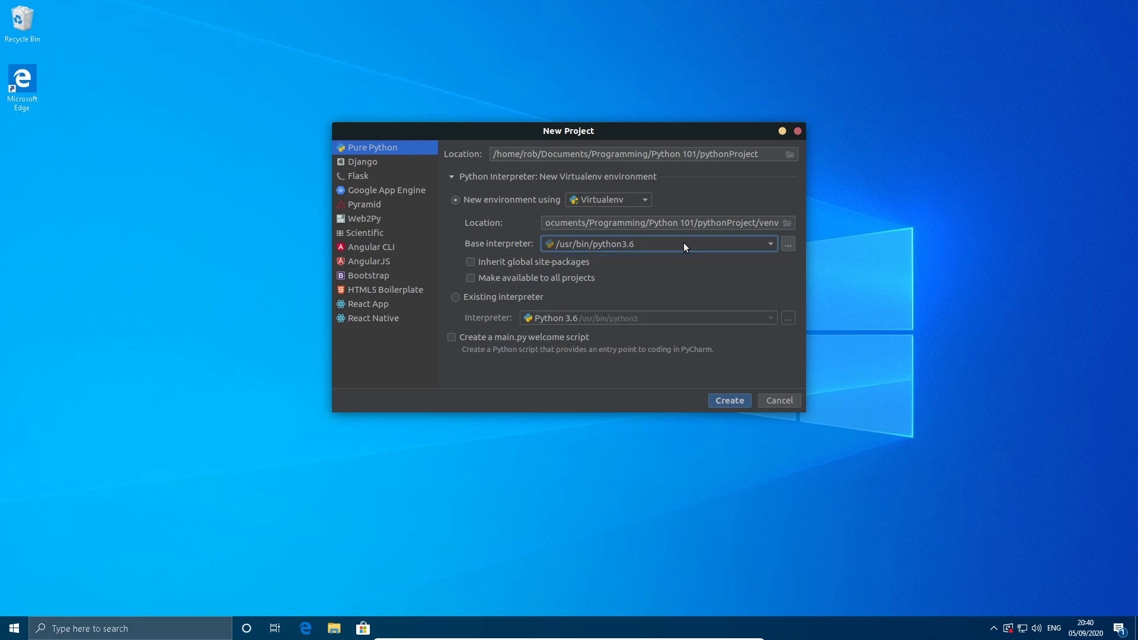
{"action": "left_click", "coordinate": [788, 244]}
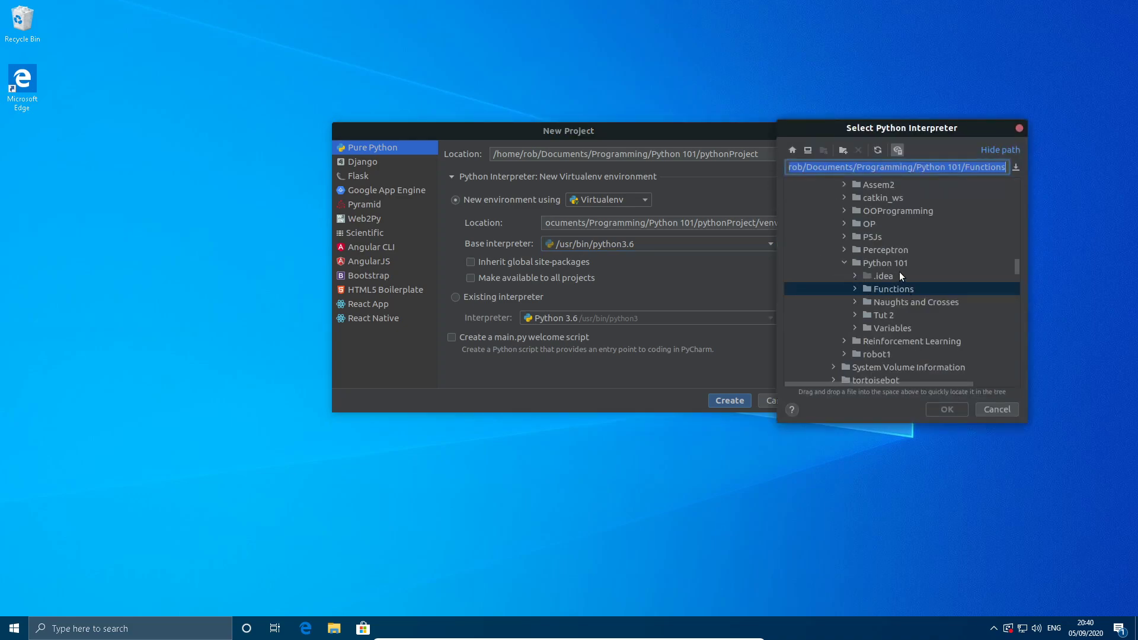
{"action": "scroll", "coordinate": [899, 273], "scroll_direction": "up", "scroll_amount": 10}
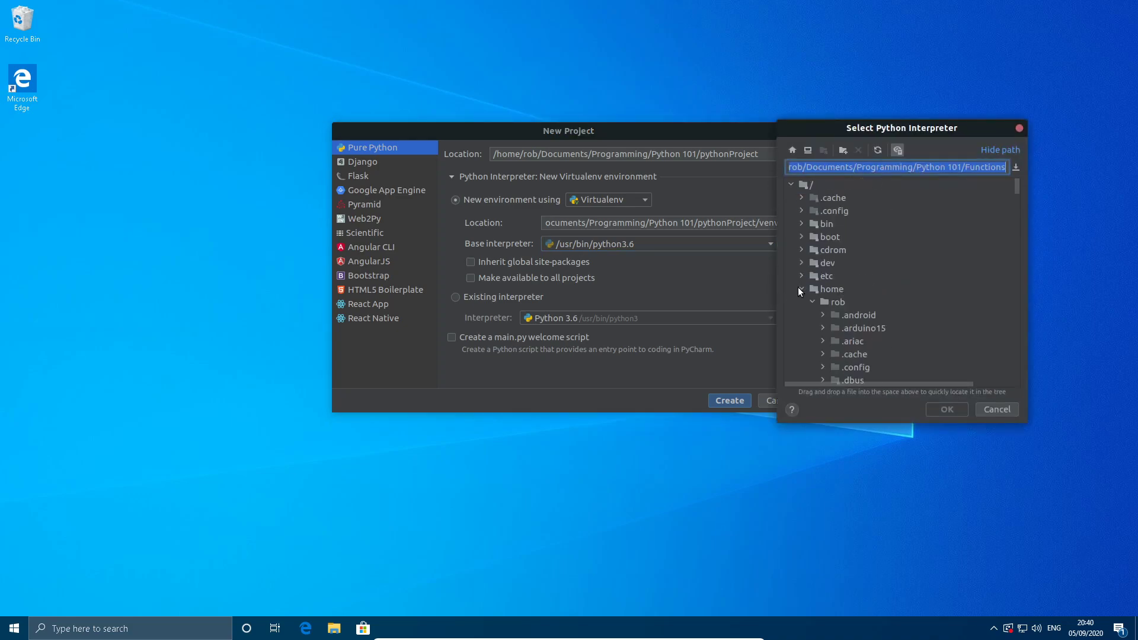
{"action": "left_click", "coordinate": [800, 289]}
{"action": "scroll", "coordinate": [814, 279], "scroll_direction": "down", "scroll_amount": 5}
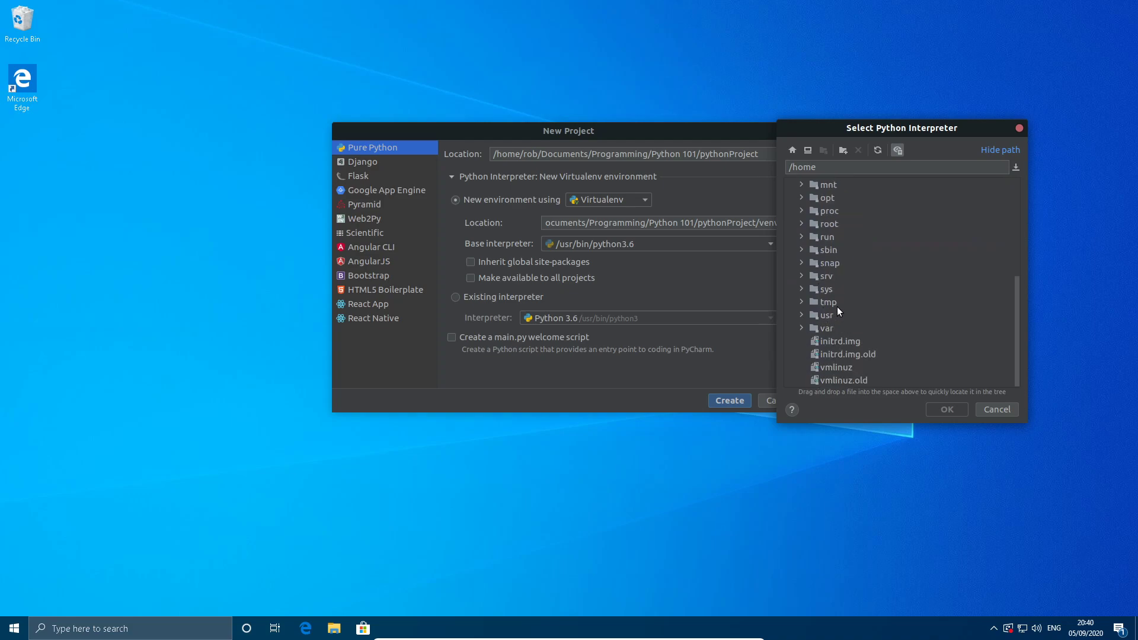
{"action": "left_click", "coordinate": [800, 314]}
{"action": "scroll", "coordinate": [812, 312], "scroll_direction": "down", "scroll_amount": 3}
{"action": "left_click", "coordinate": [813, 210]}
{"action": "scroll", "coordinate": [860, 264], "scroll_direction": "down", "scroll_amount": 20}
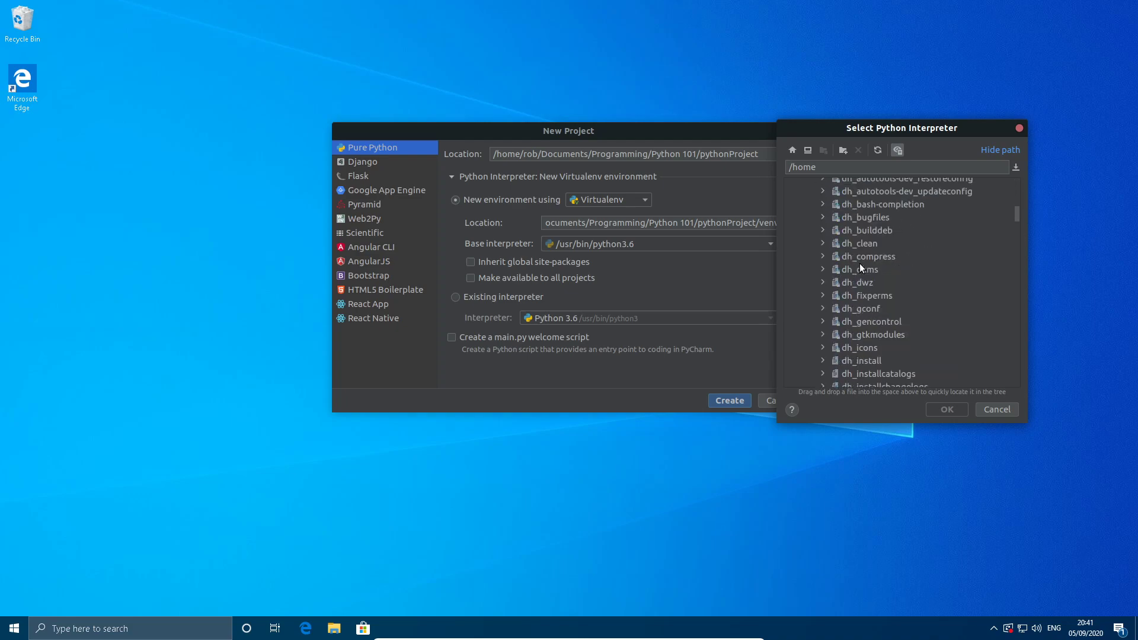
{"action": "scroll", "coordinate": [861, 271], "scroll_direction": "down", "scroll_amount": 20}
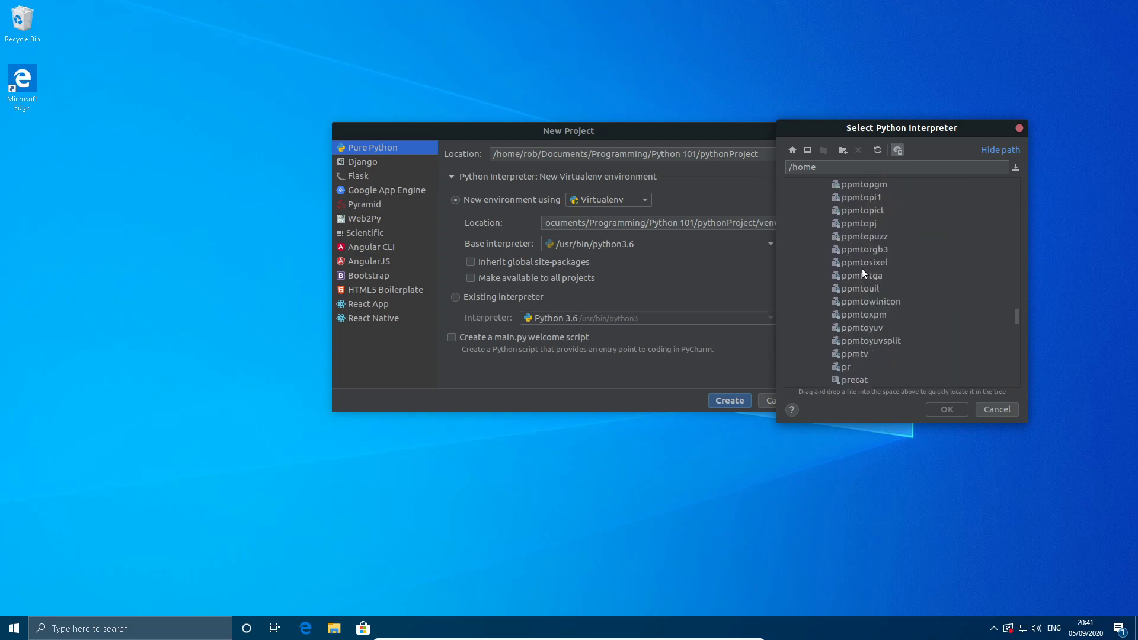
{"action": "scroll", "coordinate": [862, 271], "scroll_direction": "up", "scroll_amount": 5}
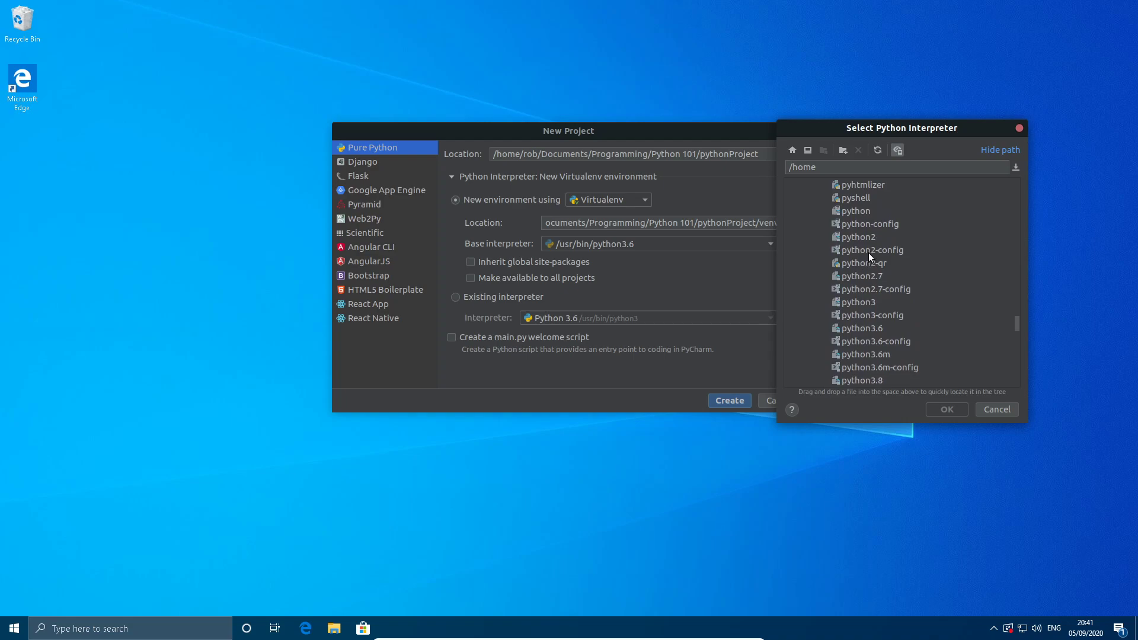
{"action": "scroll", "coordinate": [855, 323], "scroll_direction": "down", "scroll_amount": 1}
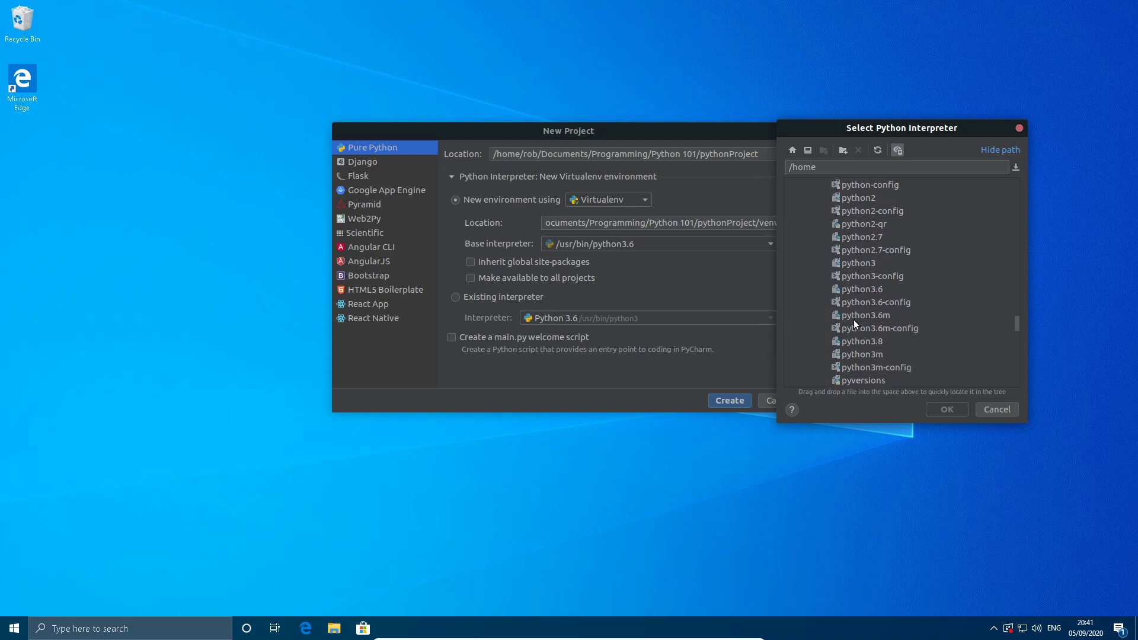
{"action": "left_click", "coordinate": [879, 343]}
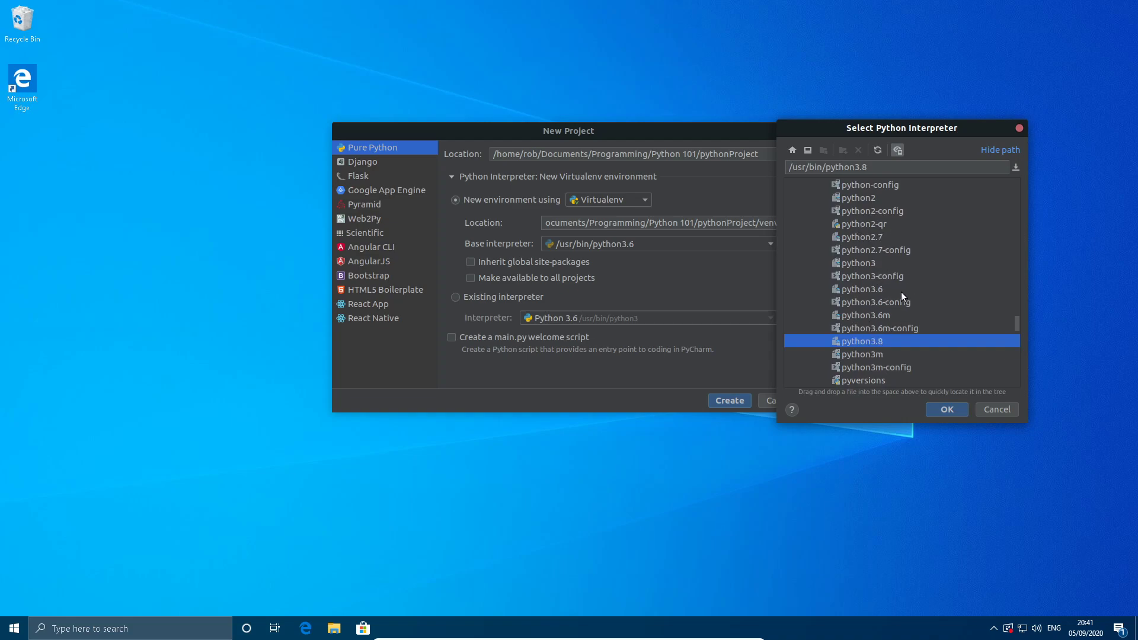
{"action": "left_click", "coordinate": [1011, 409]}
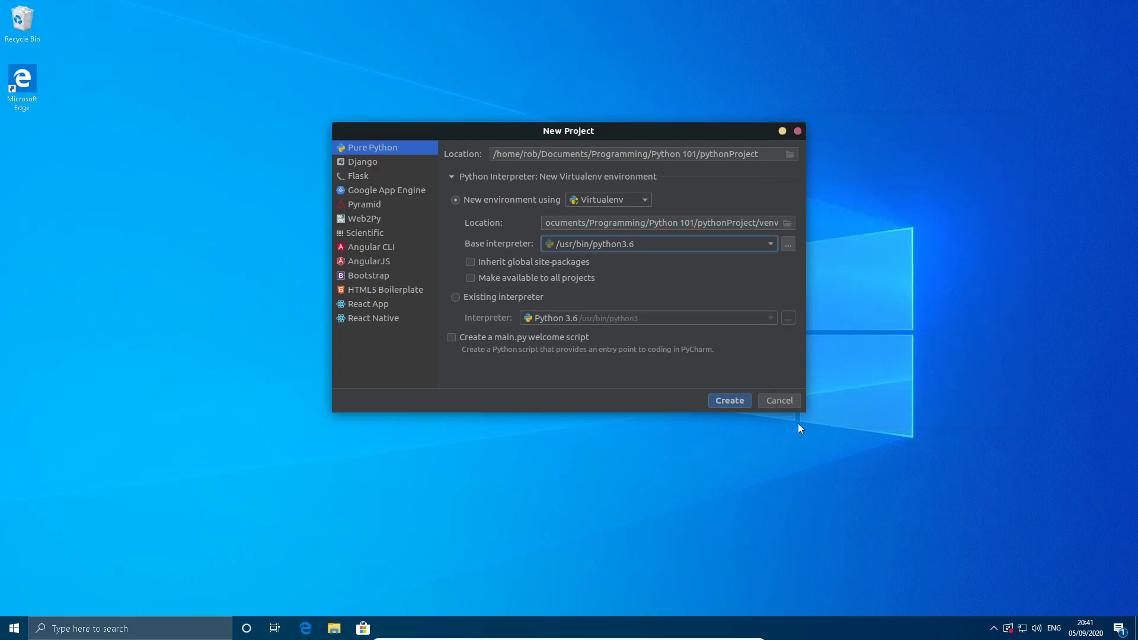
Create the Pure Python project pythonProject in a new Virtualenv environment with /usr/bin/python3.8 as base interpreter.
{"action": "left_click", "coordinate": [628, 244]}
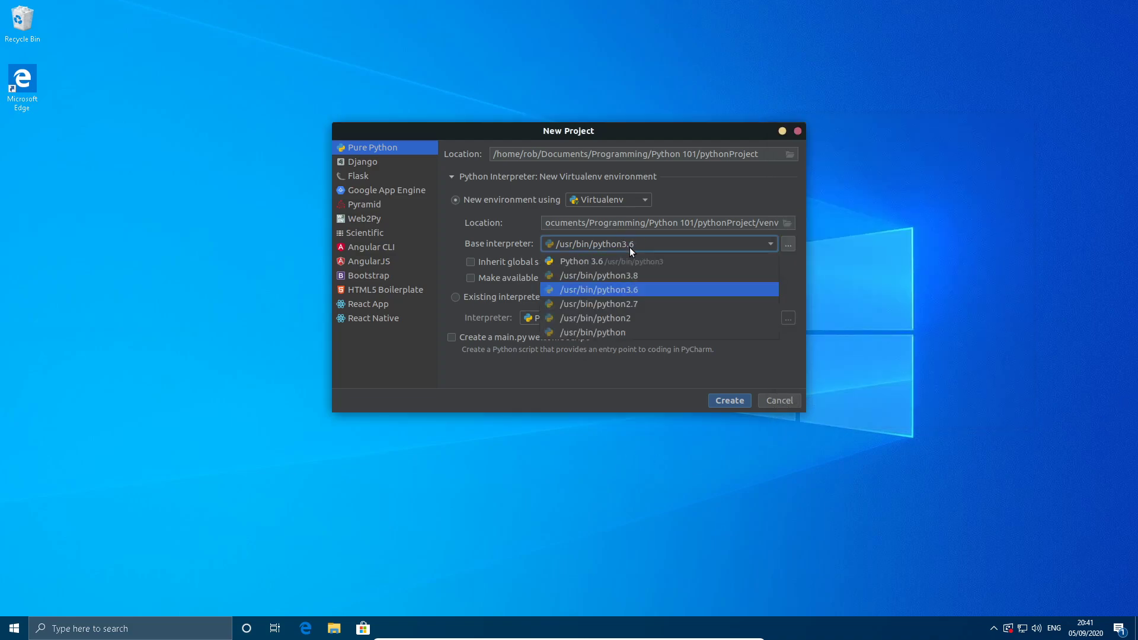
{"action": "left_click", "coordinate": [613, 274]}
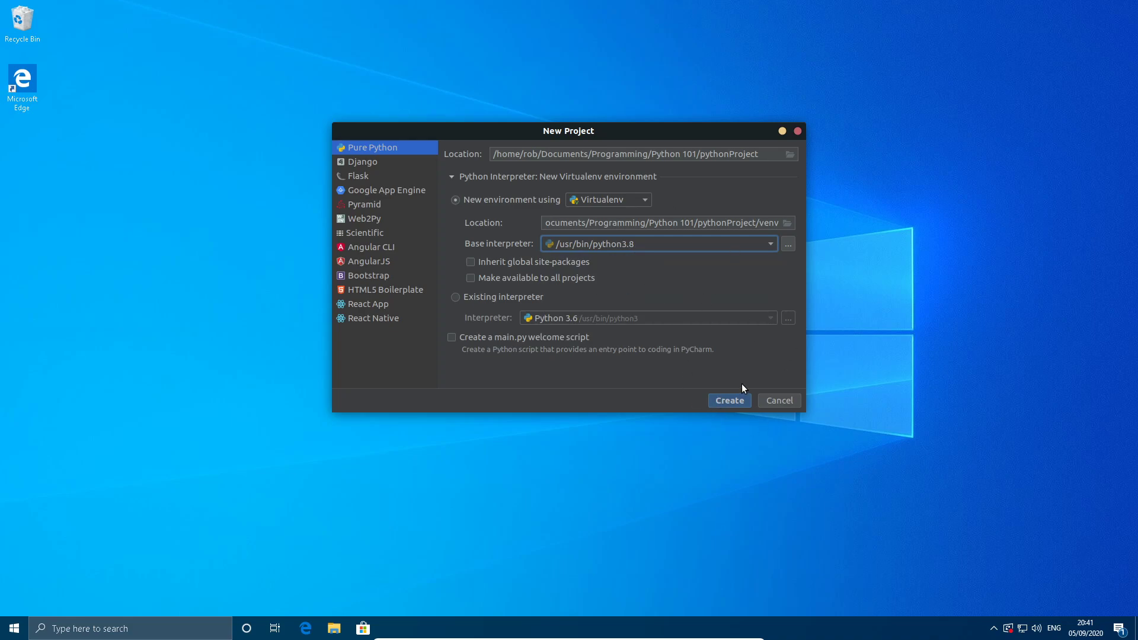
{"action": "left_click", "coordinate": [716, 401]}
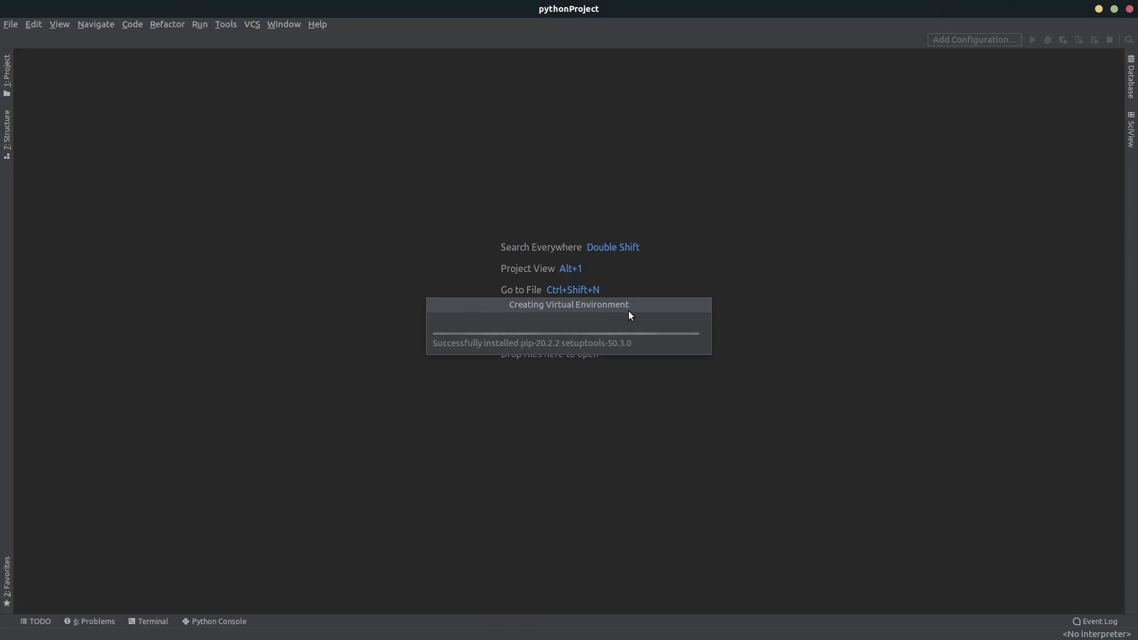
Add a new Python file named mina to the root folder of pythonProject.
{"action": "right_click", "coordinate": [81, 71]}
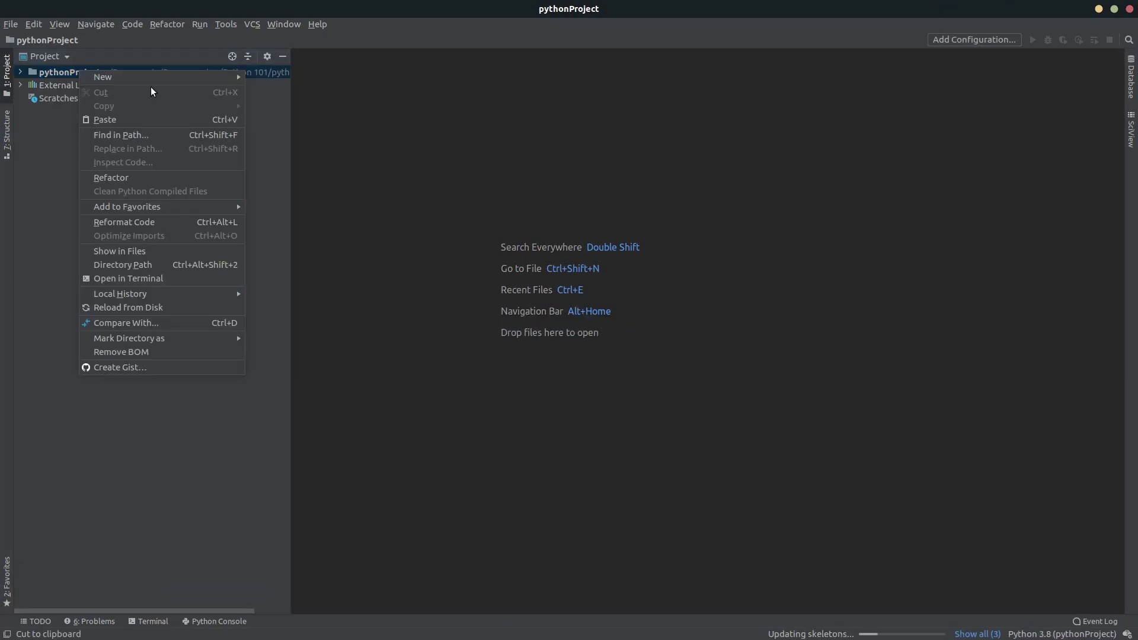
{"action": "mouse_move", "coordinate": [178, 77]}
{"action": "left_click", "coordinate": [323, 132]}
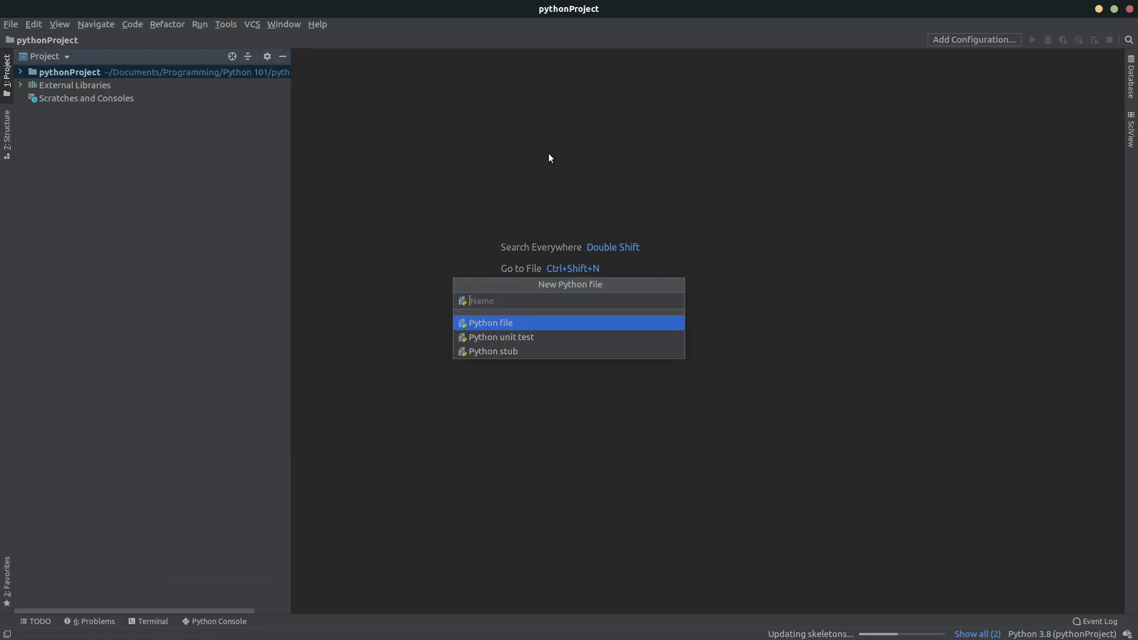
{"action": "type", "text": "mina"}
{"action": "key", "text": "Return"}
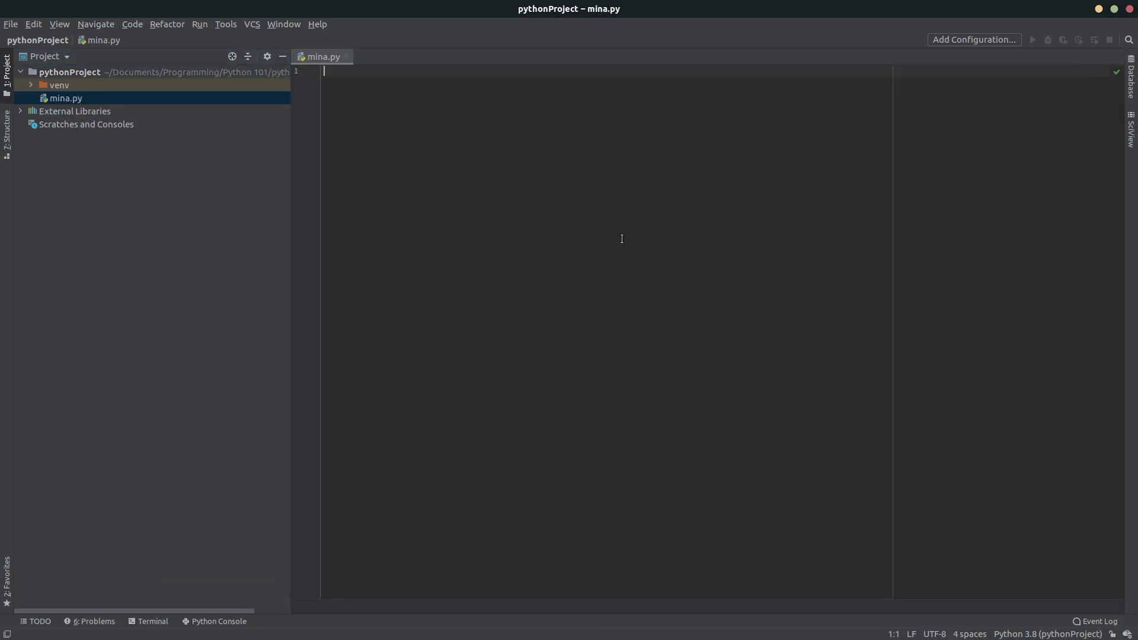
Add a Python run configuration with mina.py from pythonProject as its script path.
{"action": "left_click", "coordinate": [943, 40]}
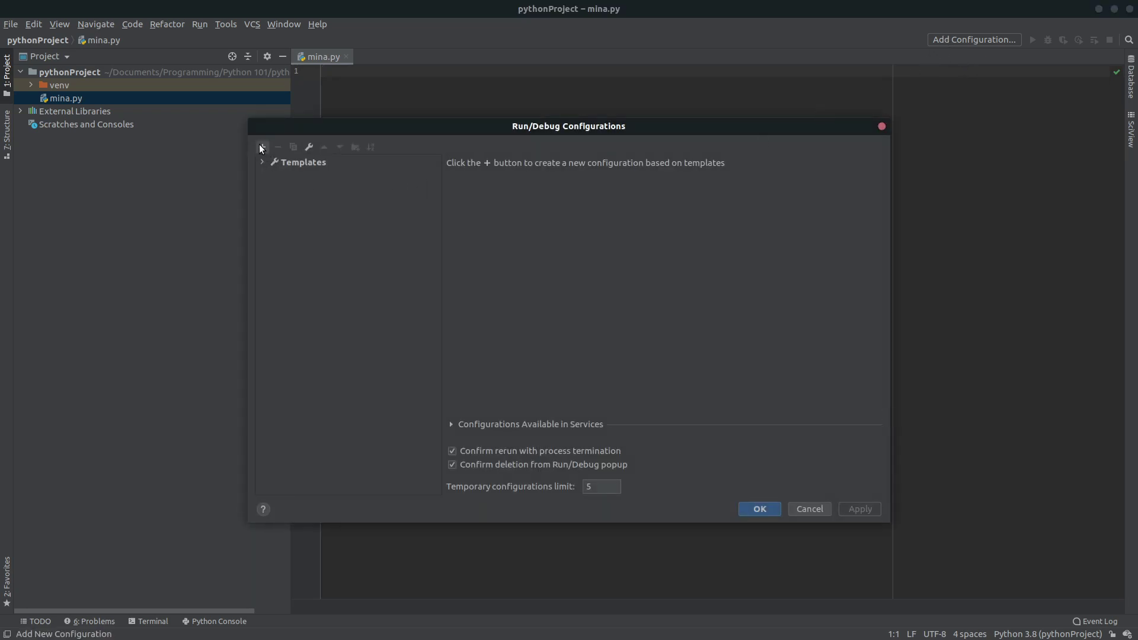
{"action": "left_click", "coordinate": [262, 146]}
{"action": "scroll", "coordinate": [313, 198], "scroll_direction": "down", "scroll_amount": 5}
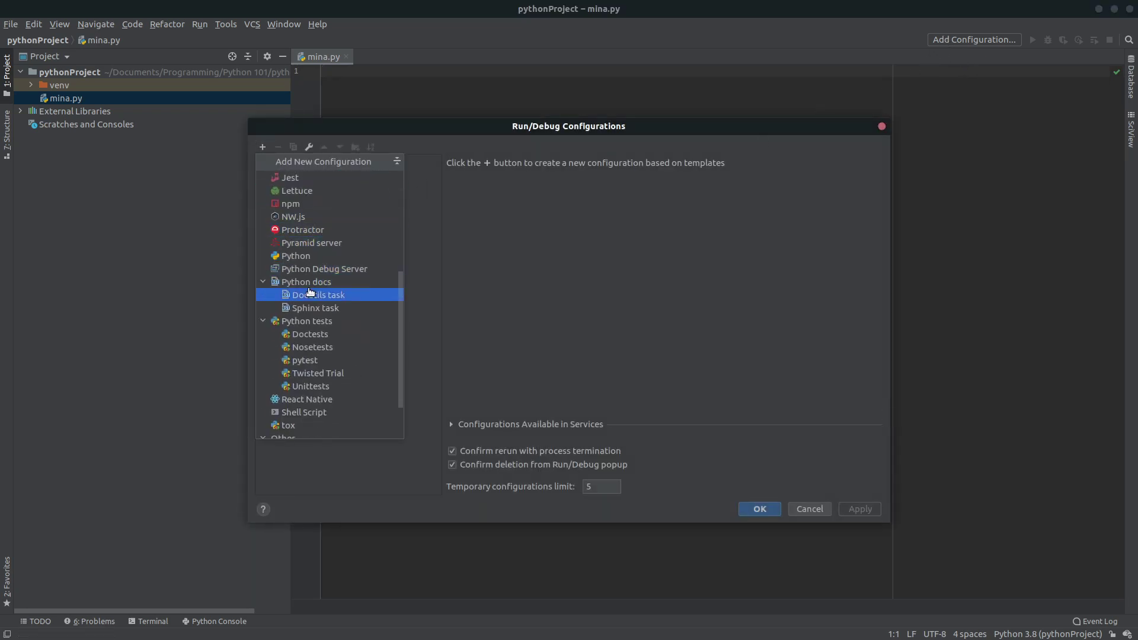
{"action": "left_click", "coordinate": [323, 257]}
{"action": "left_click", "coordinate": [859, 195]}
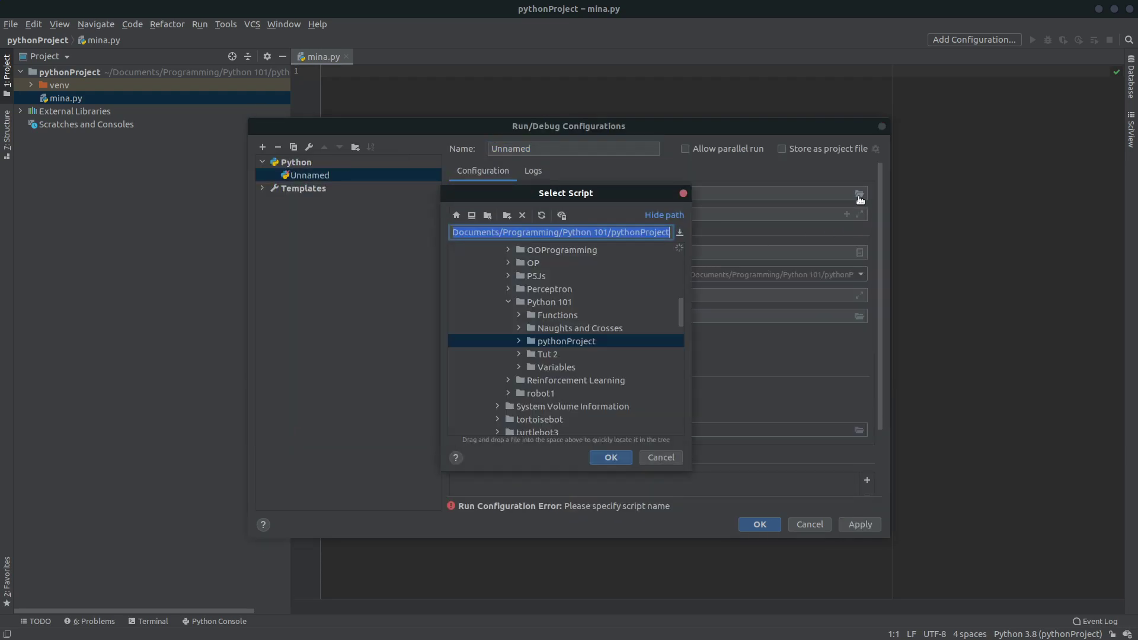
{"action": "left_click", "coordinate": [522, 341]}
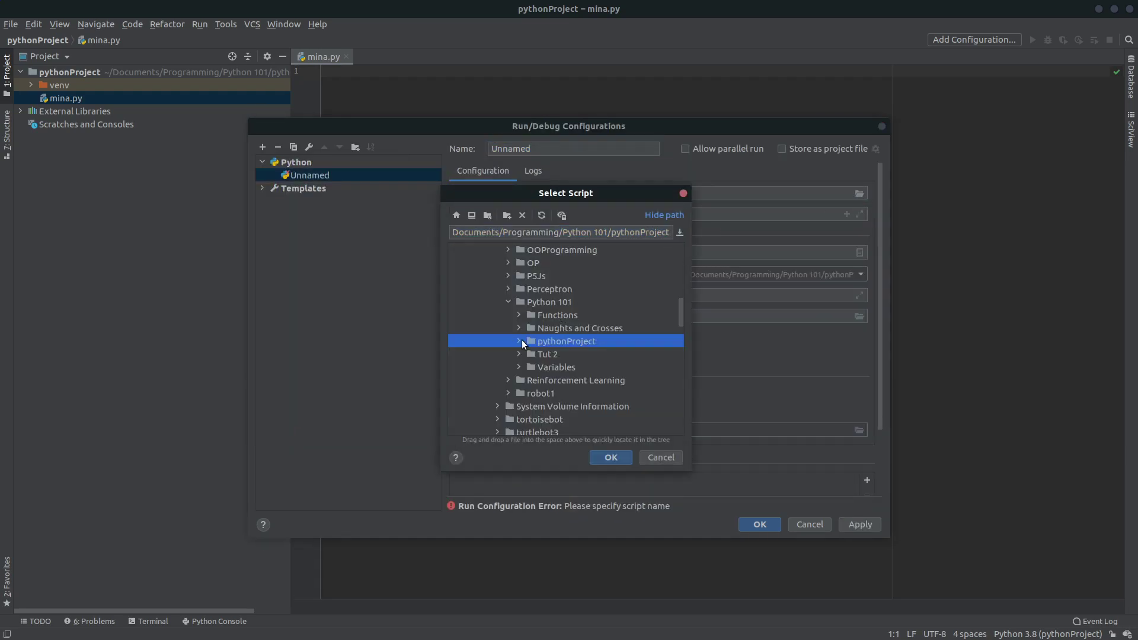
{"action": "left_click", "coordinate": [518, 341]}
{"action": "left_click", "coordinate": [554, 354]}
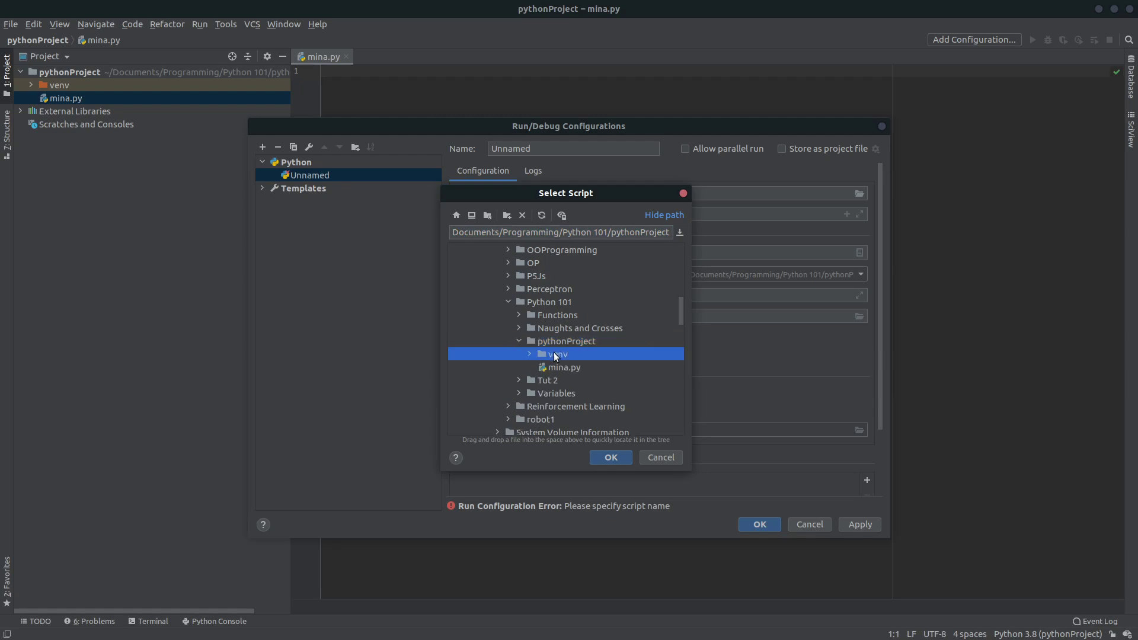
{"action": "left_click", "coordinate": [558, 367]}
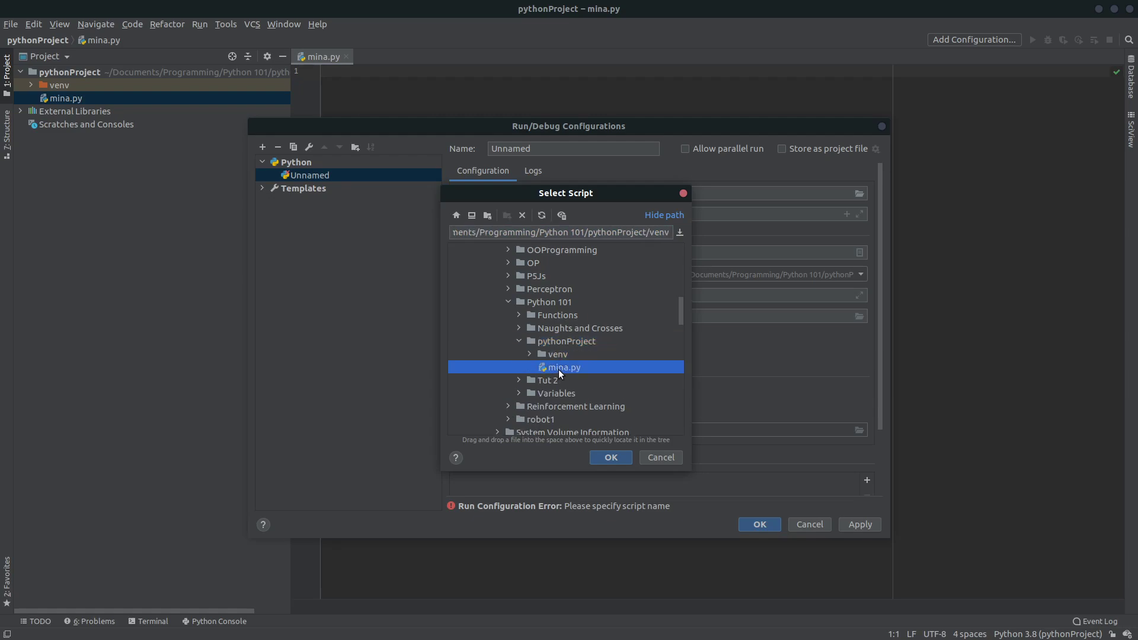
{"action": "left_click", "coordinate": [618, 458]}
{"action": "left_click", "coordinate": [860, 524]}
{"action": "left_click", "coordinate": [759, 524]}
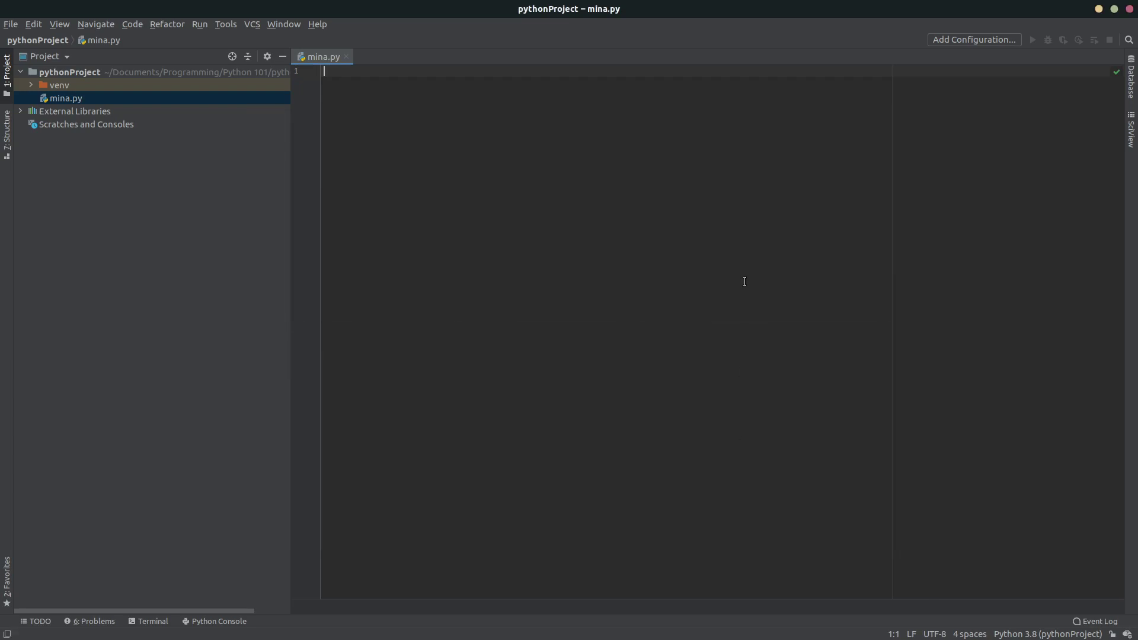
Write print("hELLO WORLD") in mina.py and run the mina configuration.
{"action": "type", "text": "print("}
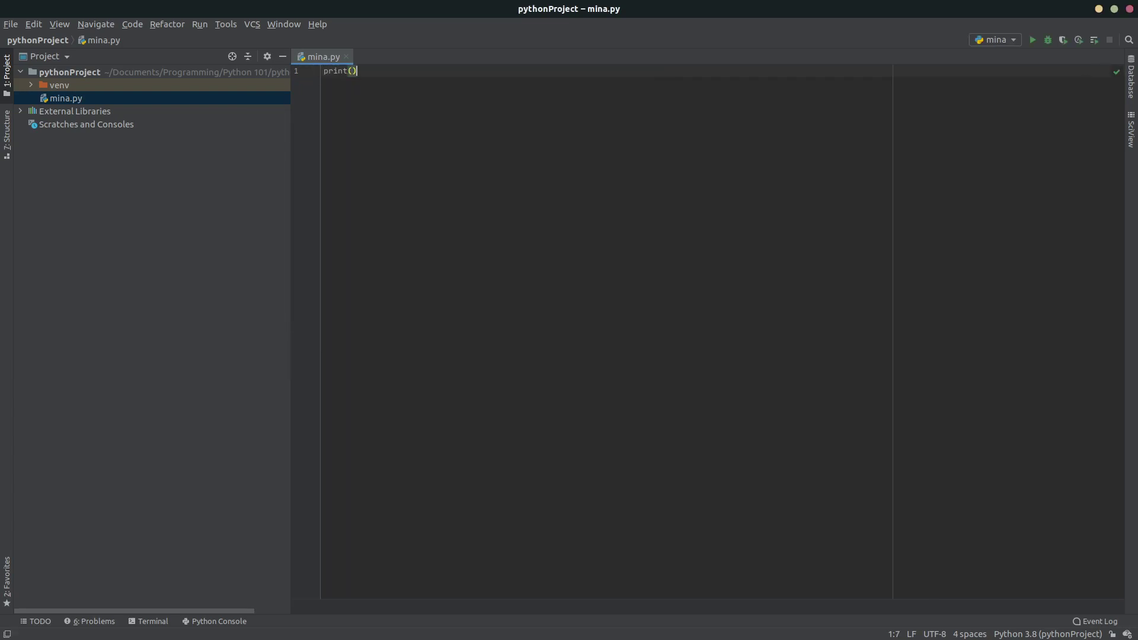
{"action": "type", "text": "\"hELLO WORLD"}
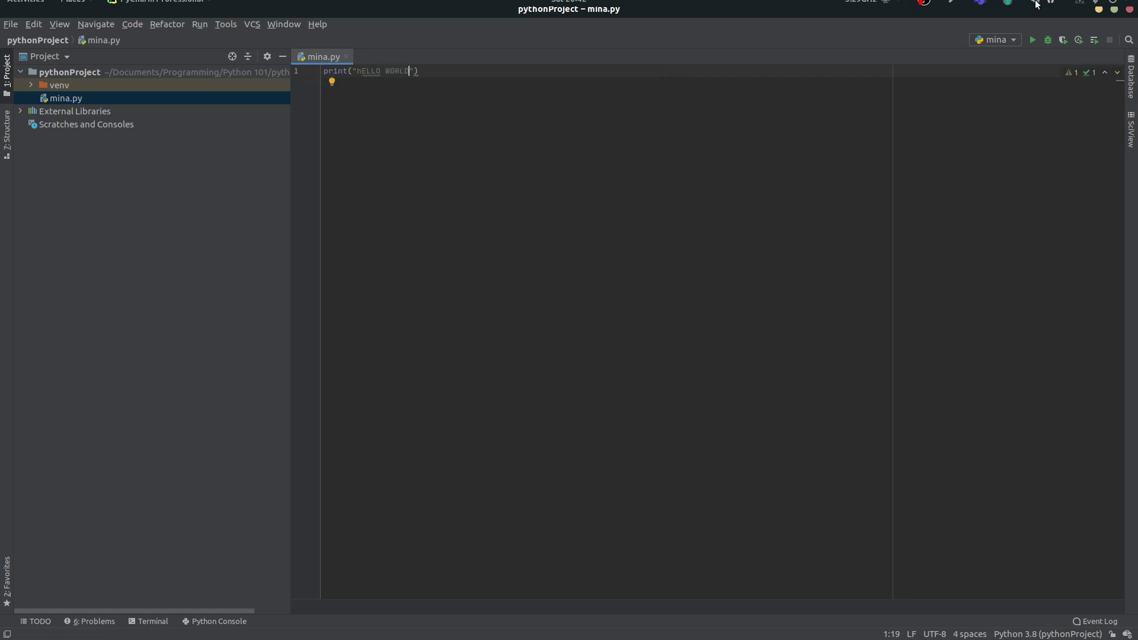
{"action": "left_click", "coordinate": [1030, 39]}
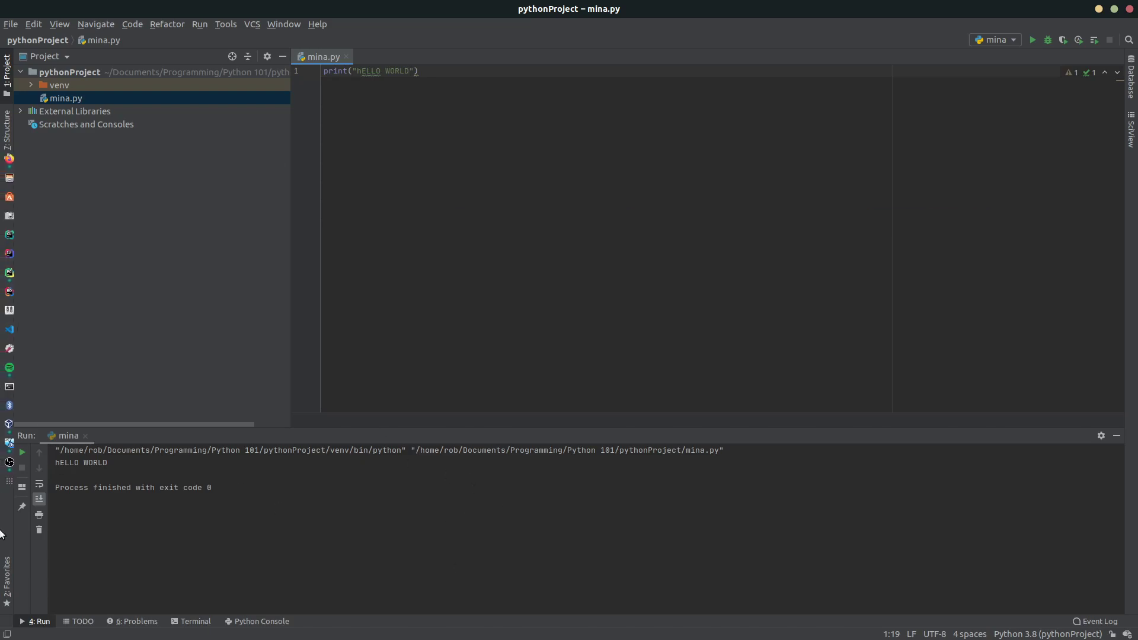
{"action": "key", "text": "End"}
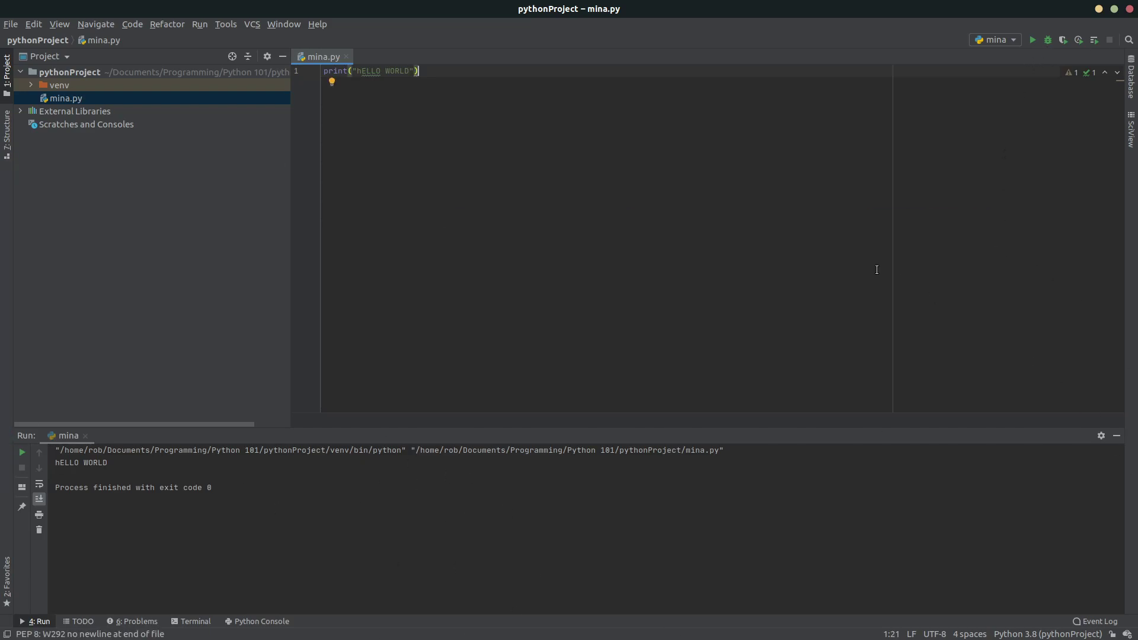